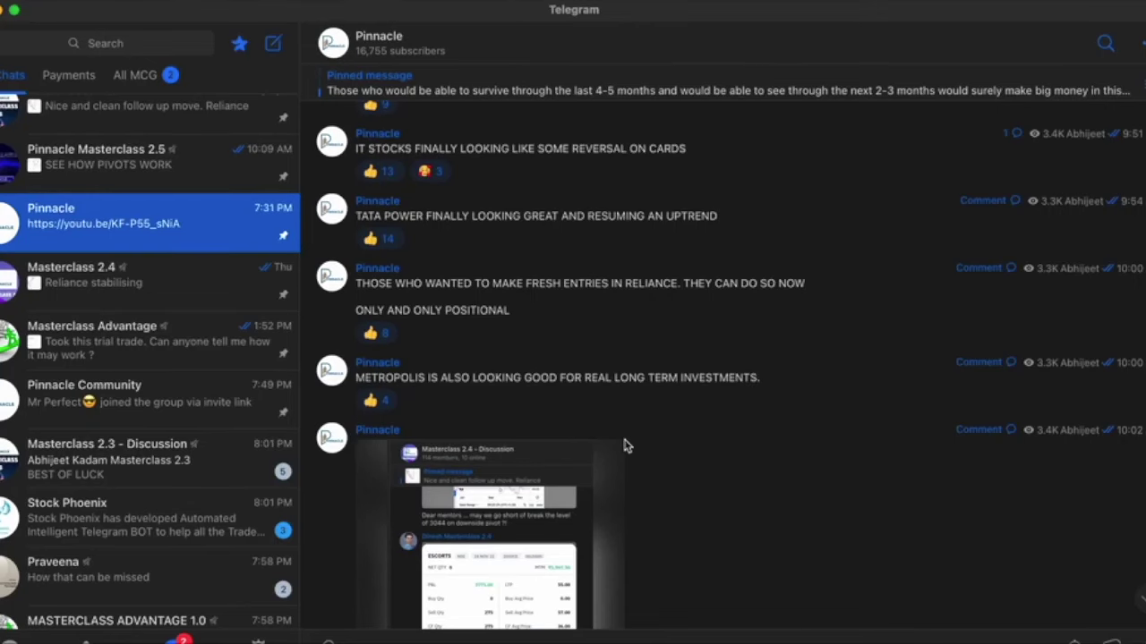
Step: Scroll the Pinnacle channel and select the 'IT STOCKS FINALLY…' reversal message text
{"action": "scroll", "coordinate": [669, 402], "scroll_direction": "down", "scroll_amount": 1}
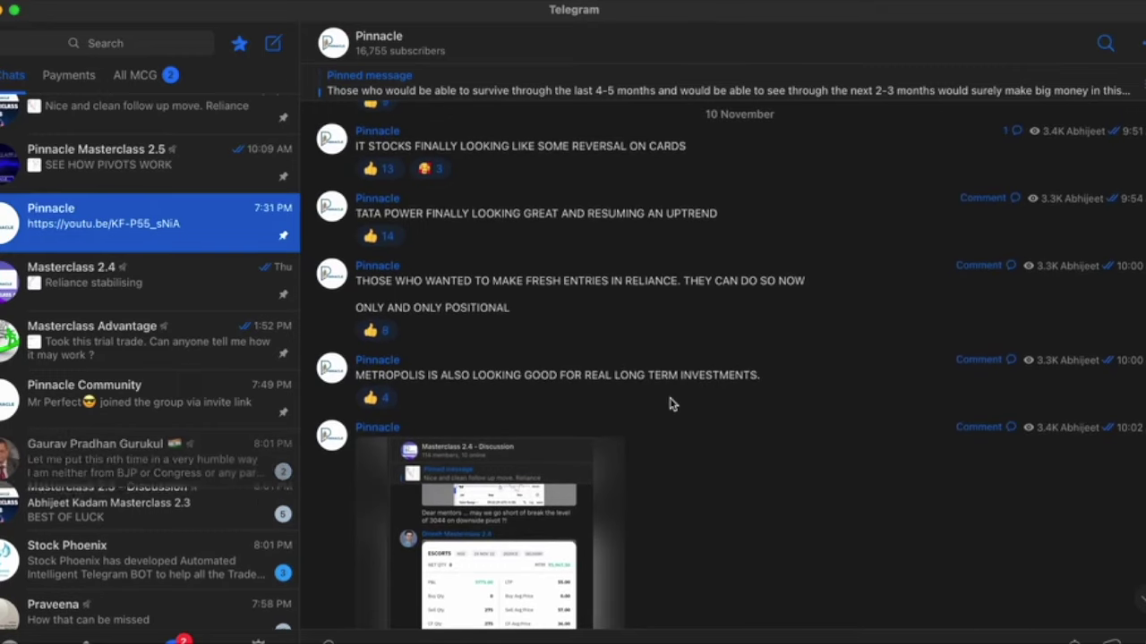
{"action": "scroll", "coordinate": [626, 143], "scroll_direction": "down", "scroll_amount": 1}
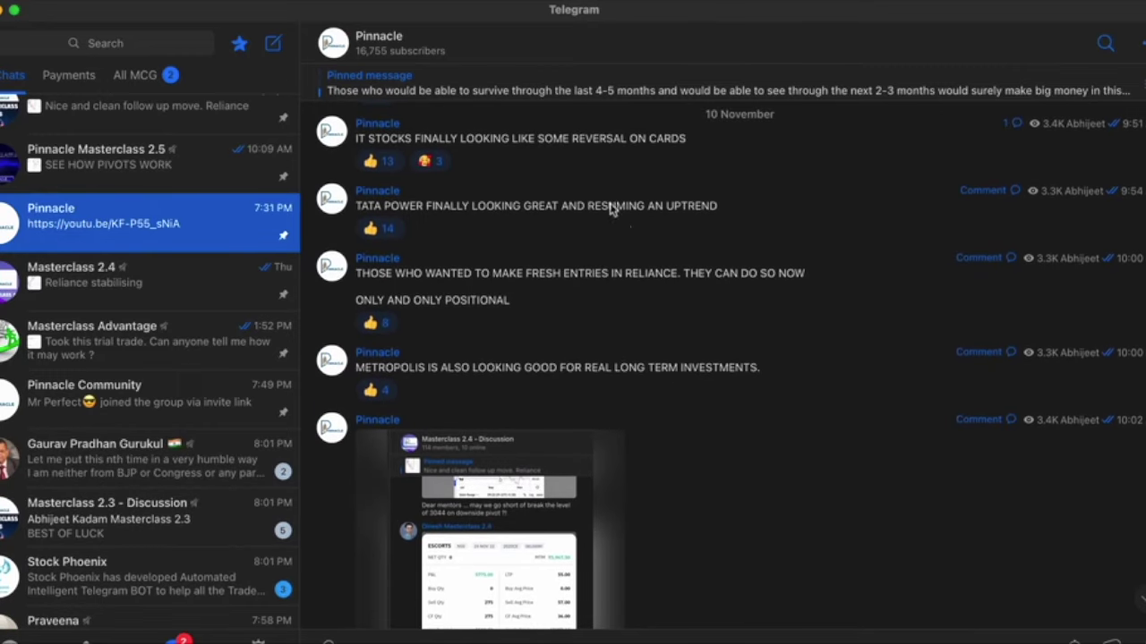
{"action": "scroll", "coordinate": [626, 215], "scroll_direction": "up", "scroll_amount": 2}
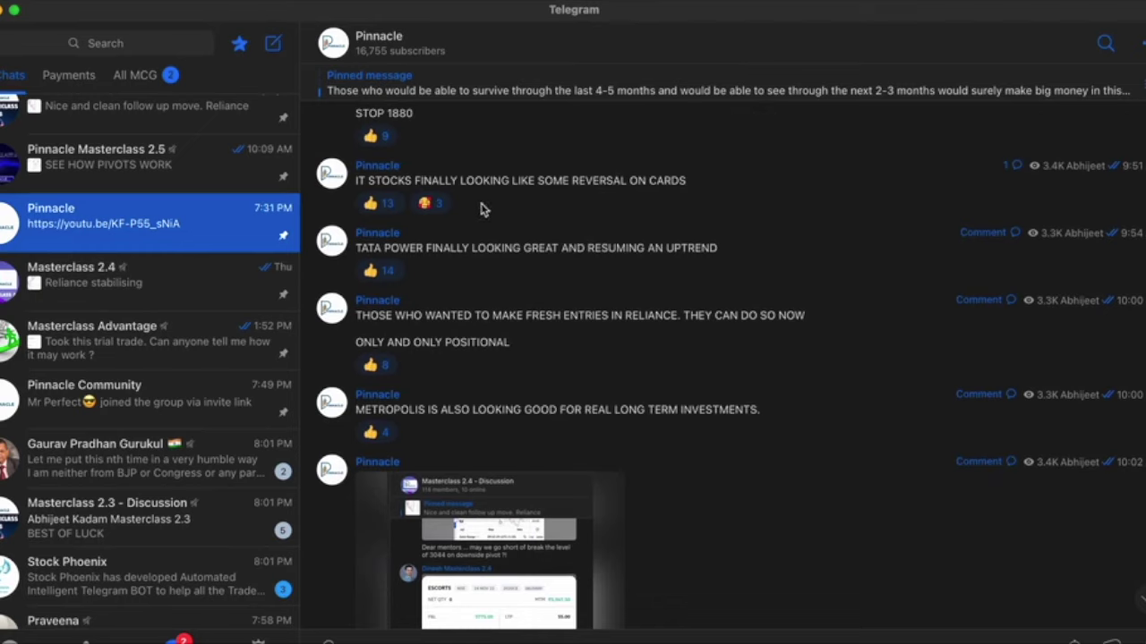
{"action": "left_click_drag", "start_coordinate": [357, 180], "coordinate": [689, 183]}
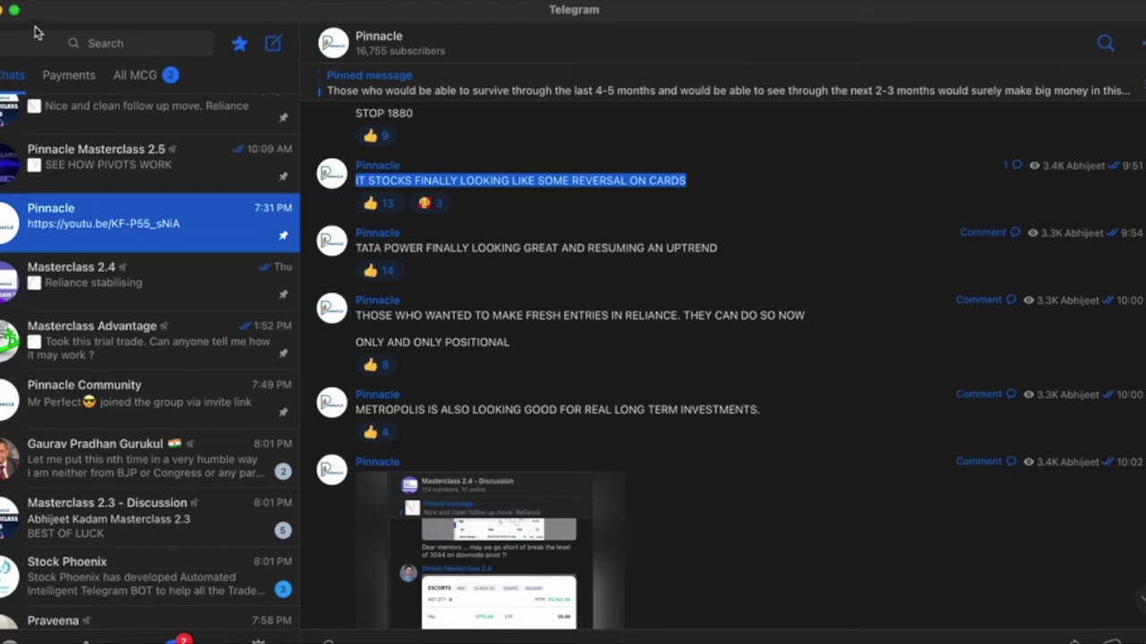
Step: Minimise Telegram, then load the INFOSYS LTD (NSE) chart by searching INFY and zoom in
{"action": "left_click", "coordinate": [2, 11]}
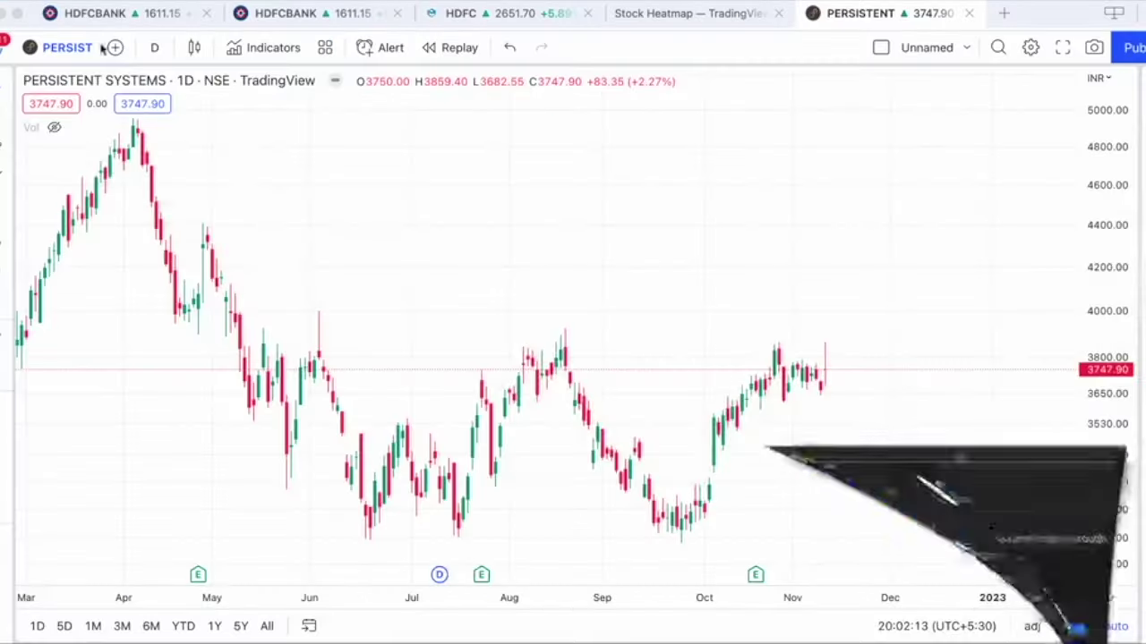
{"action": "scroll", "coordinate": [544, 338], "scroll_direction": "left", "scroll_amount": 3}
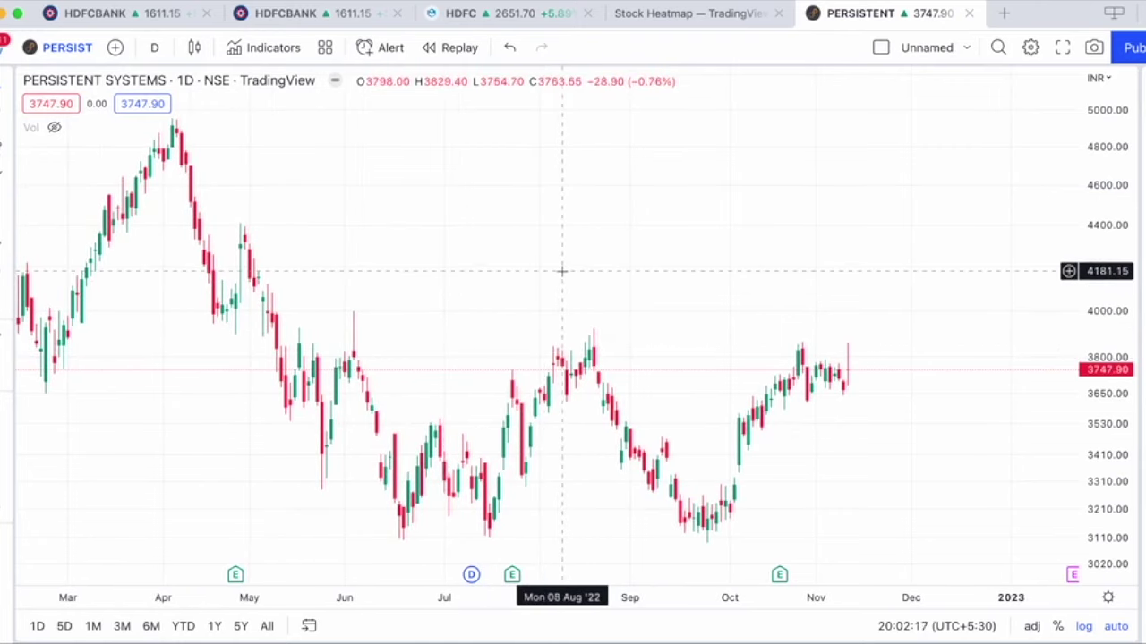
{"action": "left_click", "coordinate": [44, 48]}
{"action": "type", "text": "INFY"}
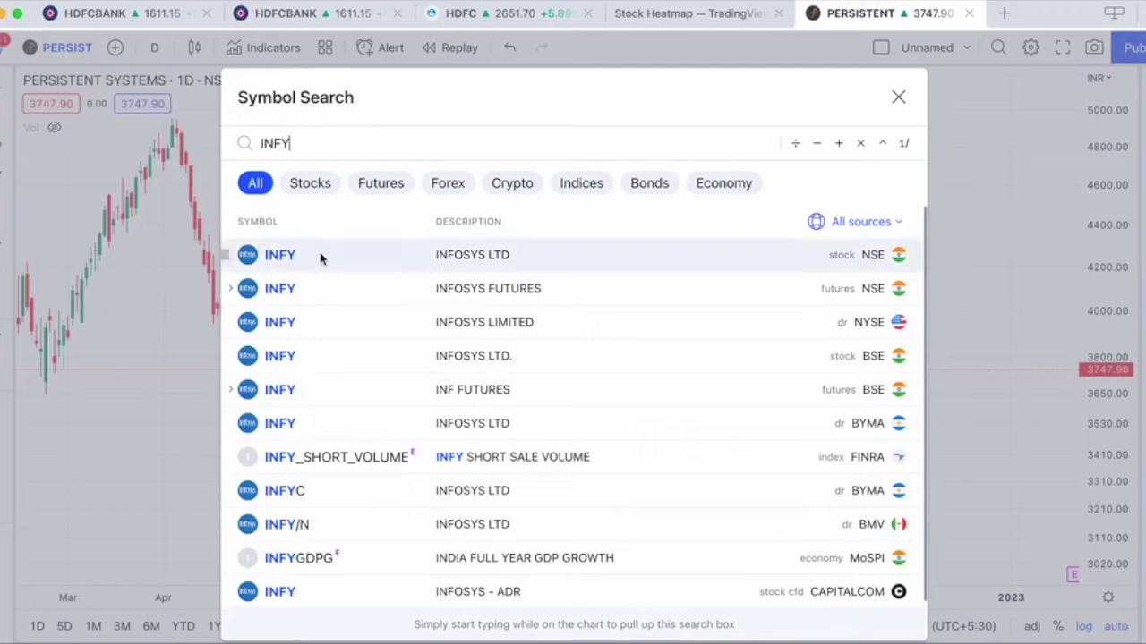
{"action": "left_click", "coordinate": [320, 258]}
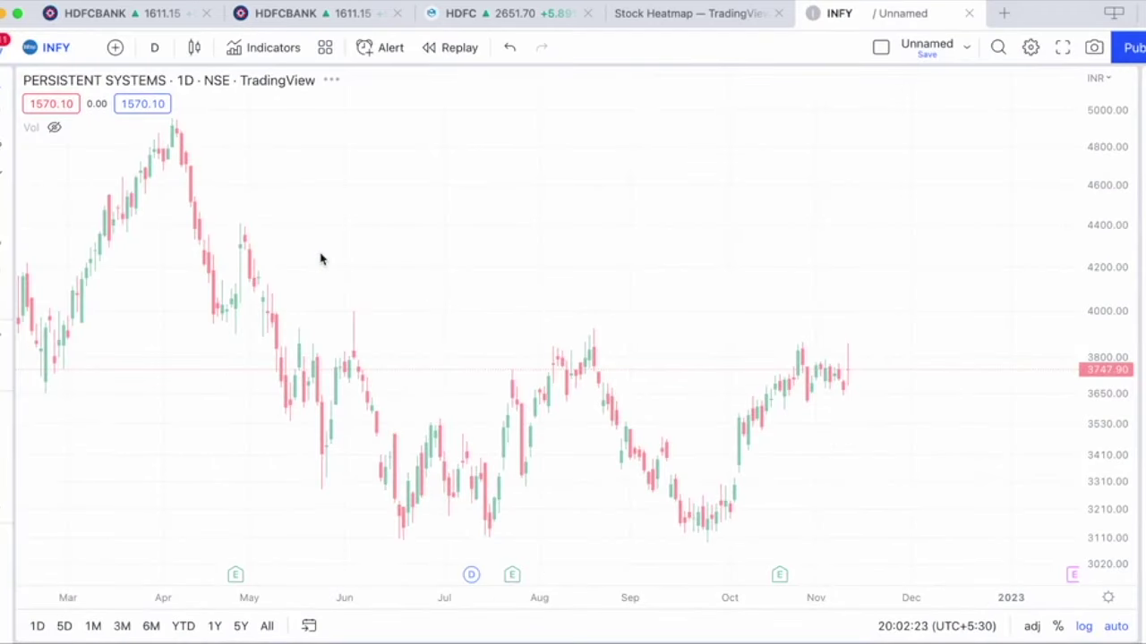
{"action": "scroll", "coordinate": [755, 258], "scroll_direction": "up", "scroll_amount": 5}
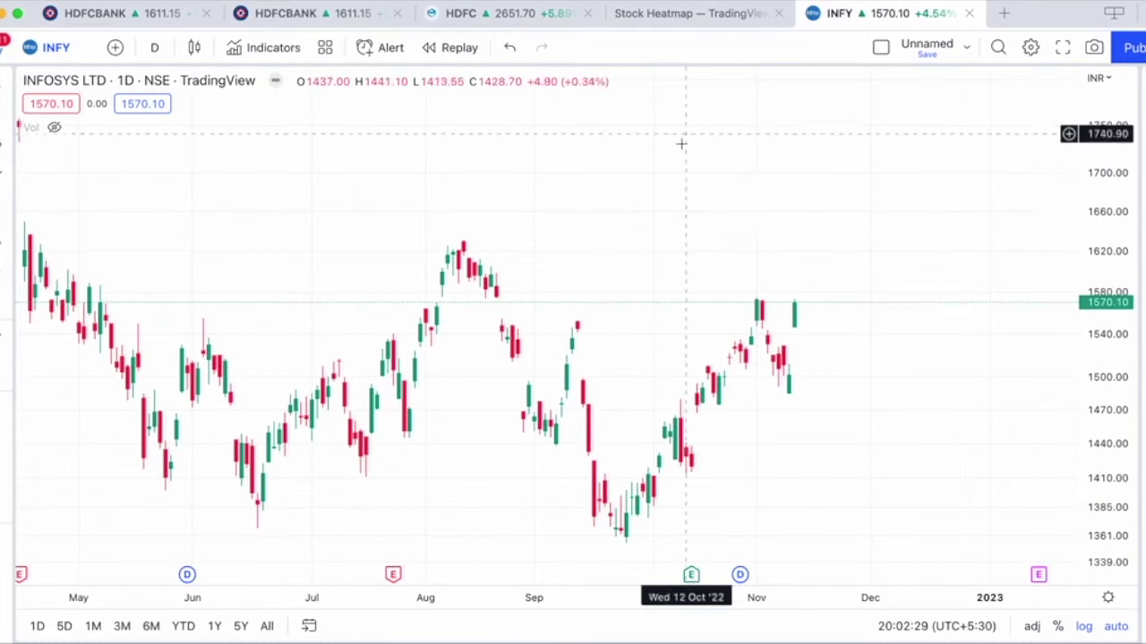
Step: Search NIFTY and load the NIFTY 50 (NSE) index chart
{"action": "left_click", "coordinate": [50, 49]}
{"action": "type", "text": "NIFTY"}
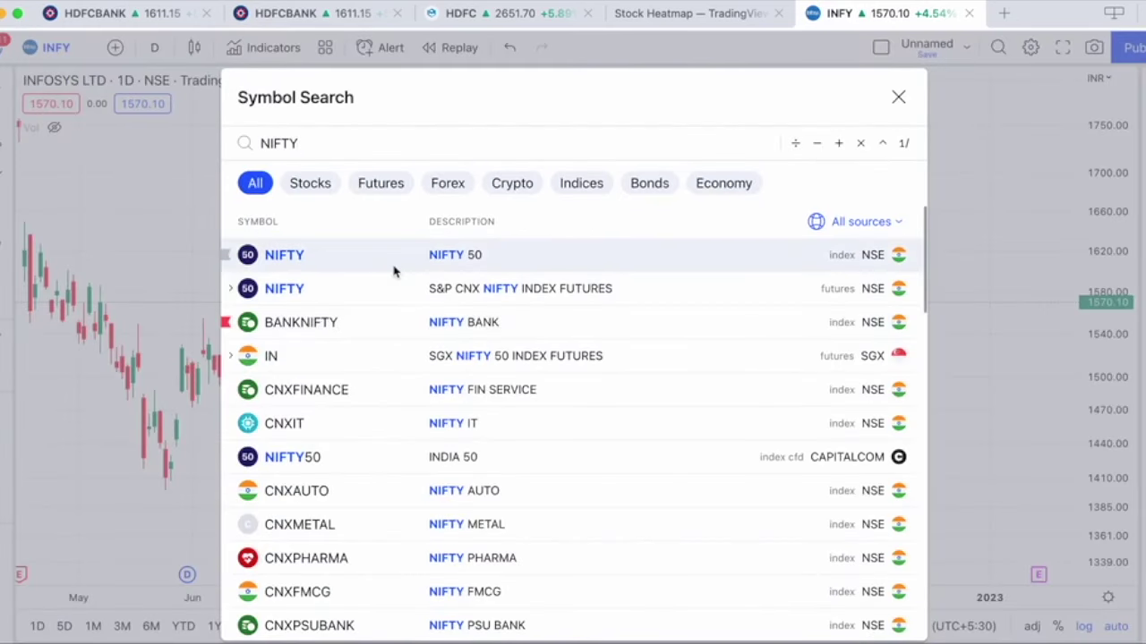
{"action": "left_click", "coordinate": [394, 268]}
{"action": "scroll", "coordinate": [652, 317], "scroll_direction": "up", "scroll_amount": 5}
{"action": "scroll", "coordinate": [653, 317], "scroll_direction": "up", "scroll_amount": 4}
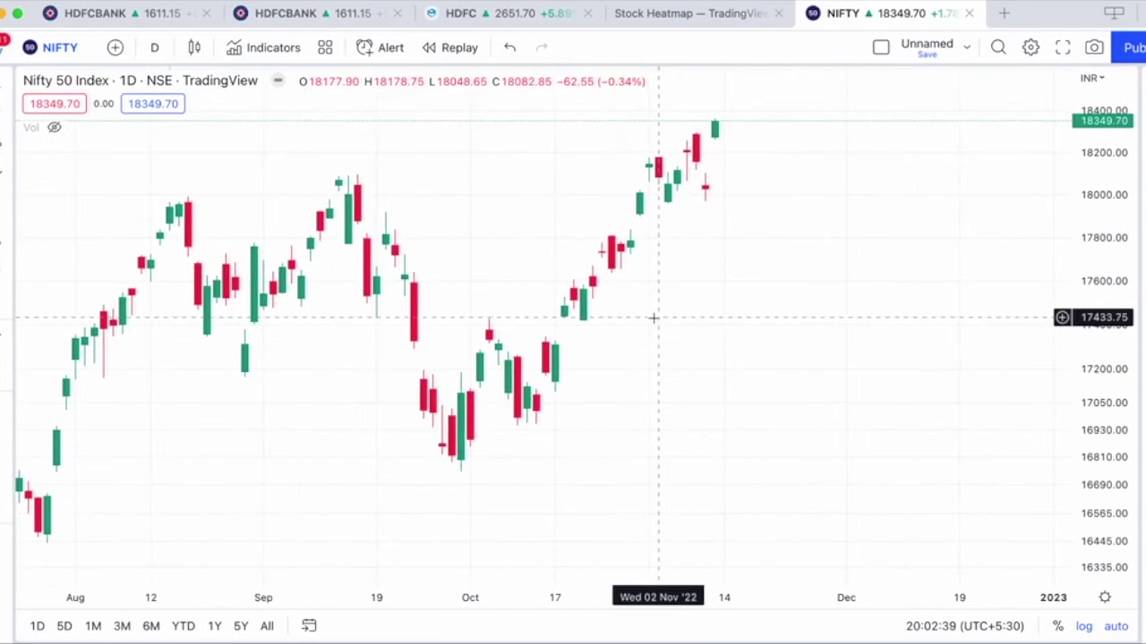
Step: Draw a green arrow pointing at the small red November candle
{"action": "left_click", "coordinate": [7, 125]}
{"action": "left_click", "coordinate": [57, 151]}
{"action": "left_click", "coordinate": [798, 162]}
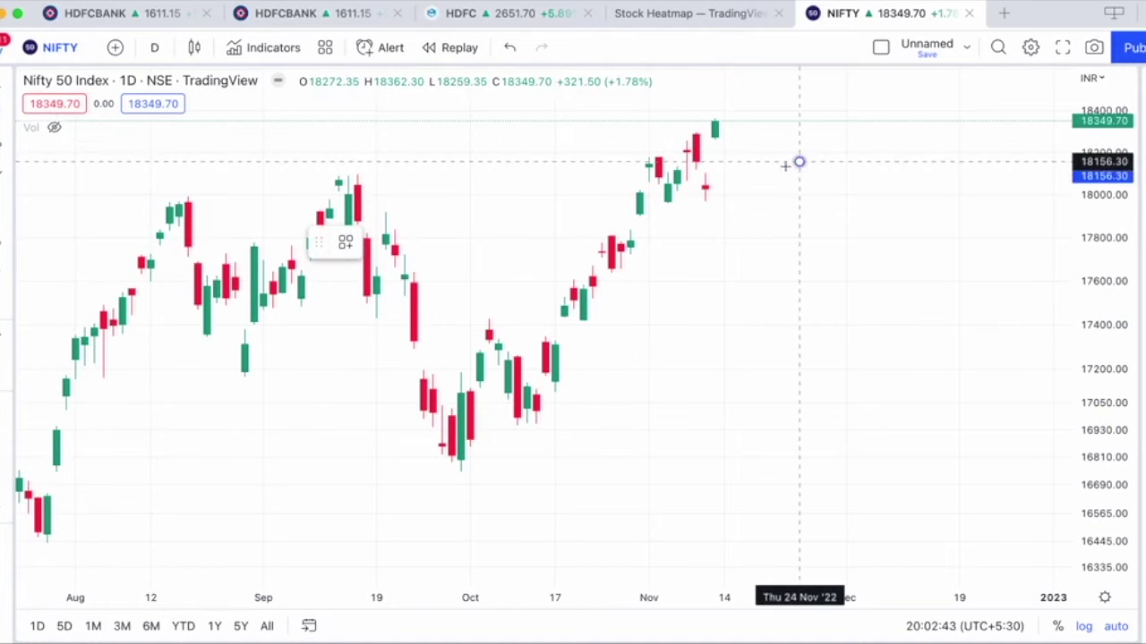
{"action": "left_click", "coordinate": [714, 171]}
{"action": "left_click", "coordinate": [750, 309]}
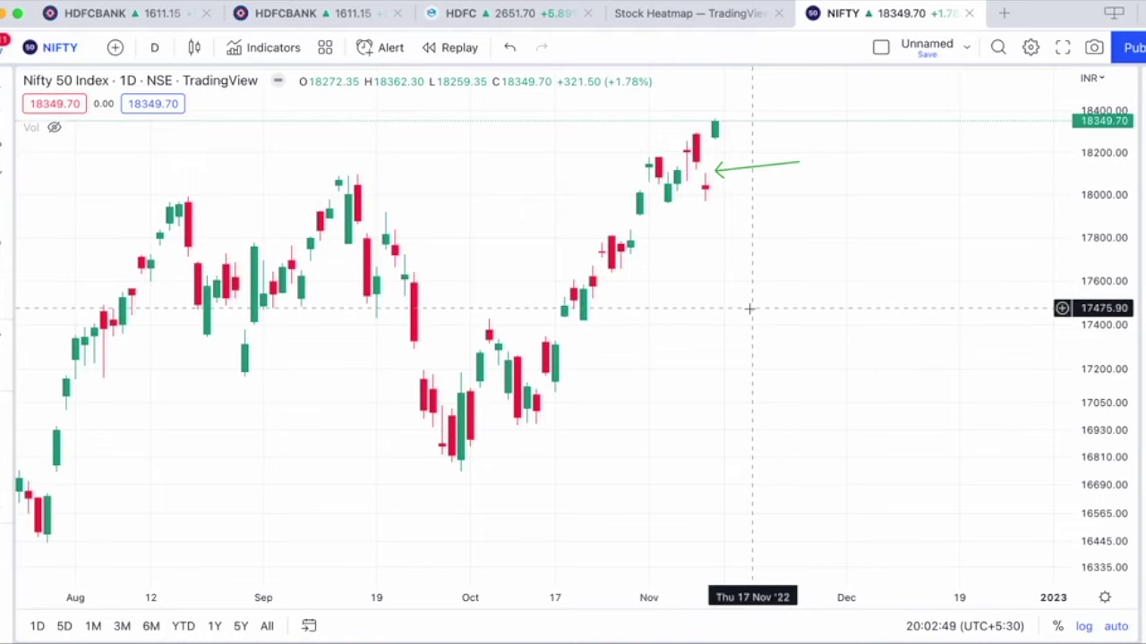
{"action": "scroll", "coordinate": [750, 308], "scroll_direction": "down", "scroll_amount": 3}
{"action": "scroll", "coordinate": [750, 309], "scroll_direction": "up", "scroll_amount": 5}
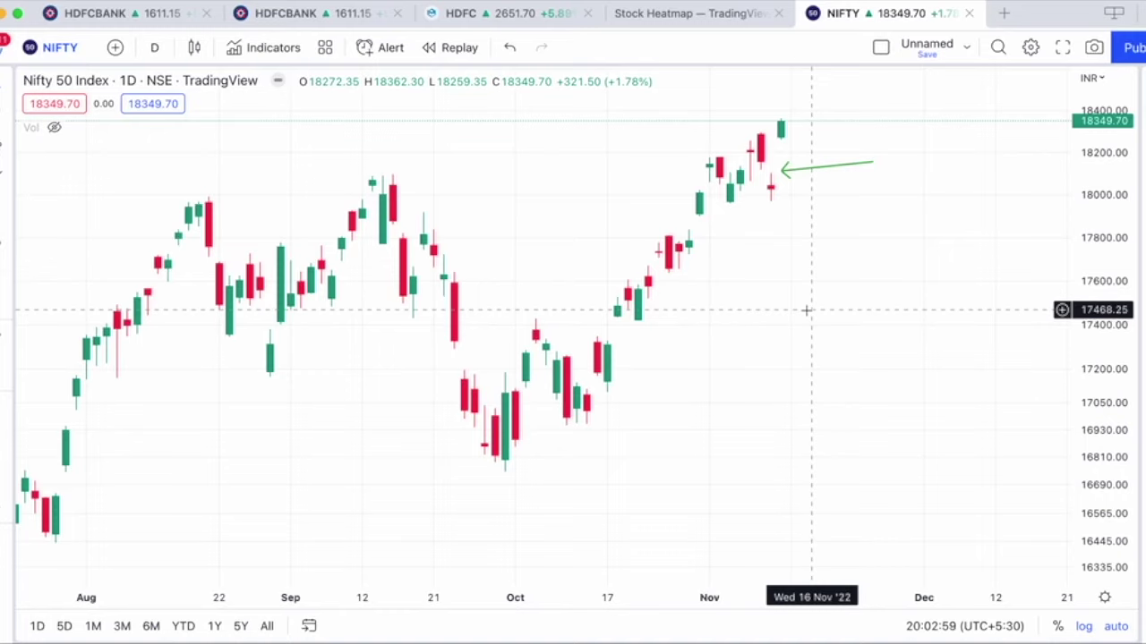
{"action": "scroll", "coordinate": [806, 310], "scroll_direction": "up", "scroll_amount": 2}
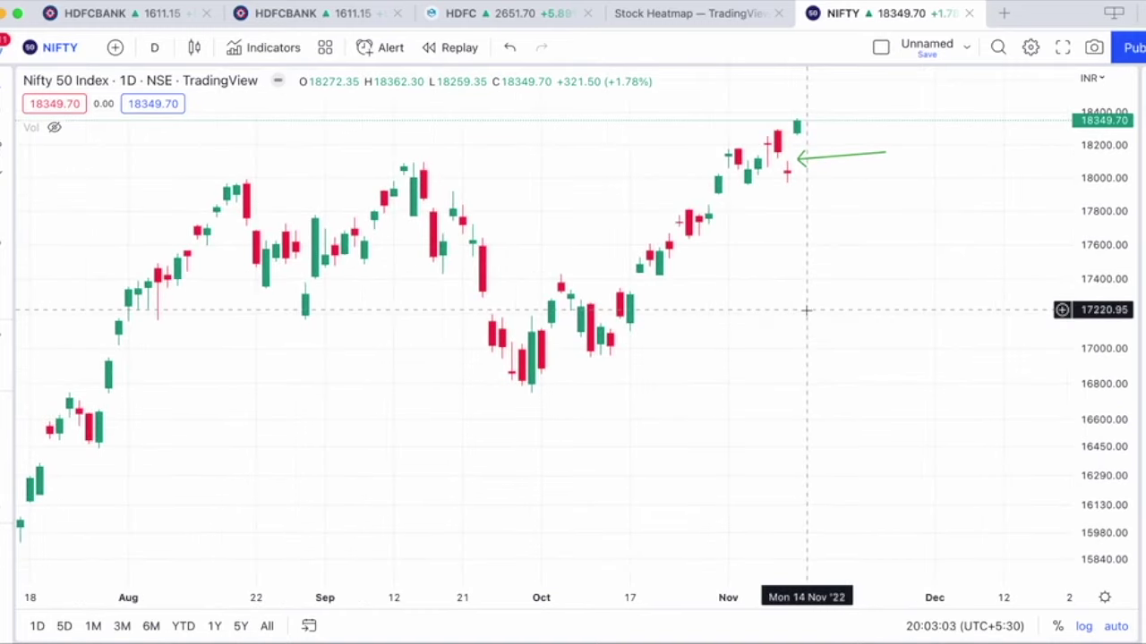
{"action": "scroll", "coordinate": [806, 310], "scroll_direction": "up", "scroll_amount": 1}
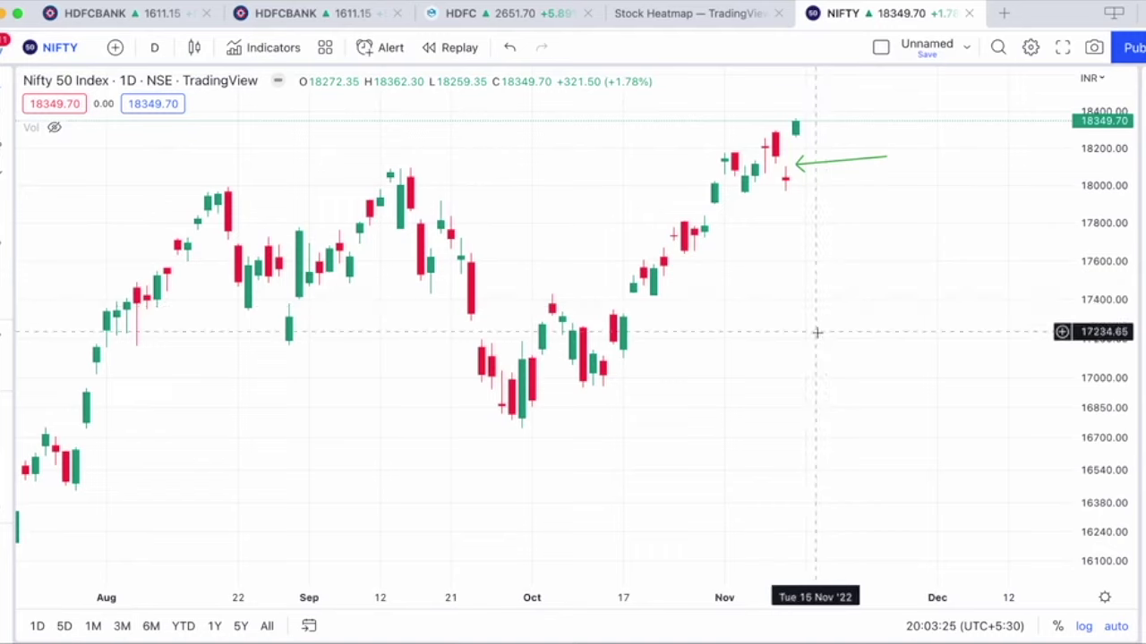
Step: Switch to 1-hour candles and re-aim the arrow at the 10 Nov drop near 18,100
{"action": "left_click", "coordinate": [156, 50]}
{"action": "left_click", "coordinate": [203, 438]}
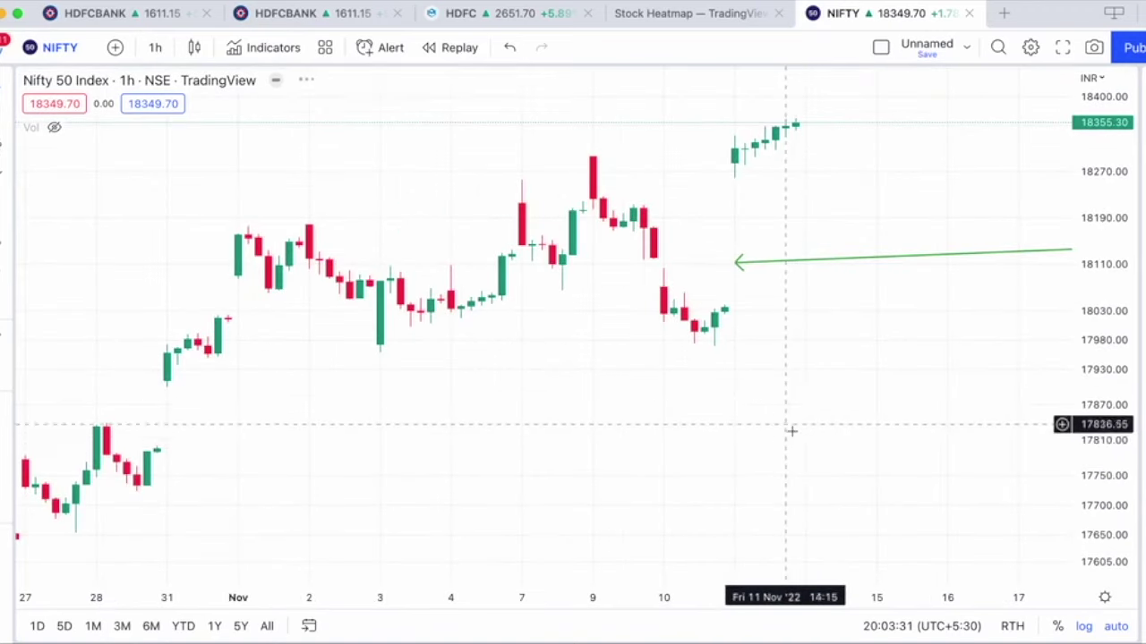
{"action": "left_click_drag", "start_coordinate": [737, 262], "coordinate": [672, 287]}
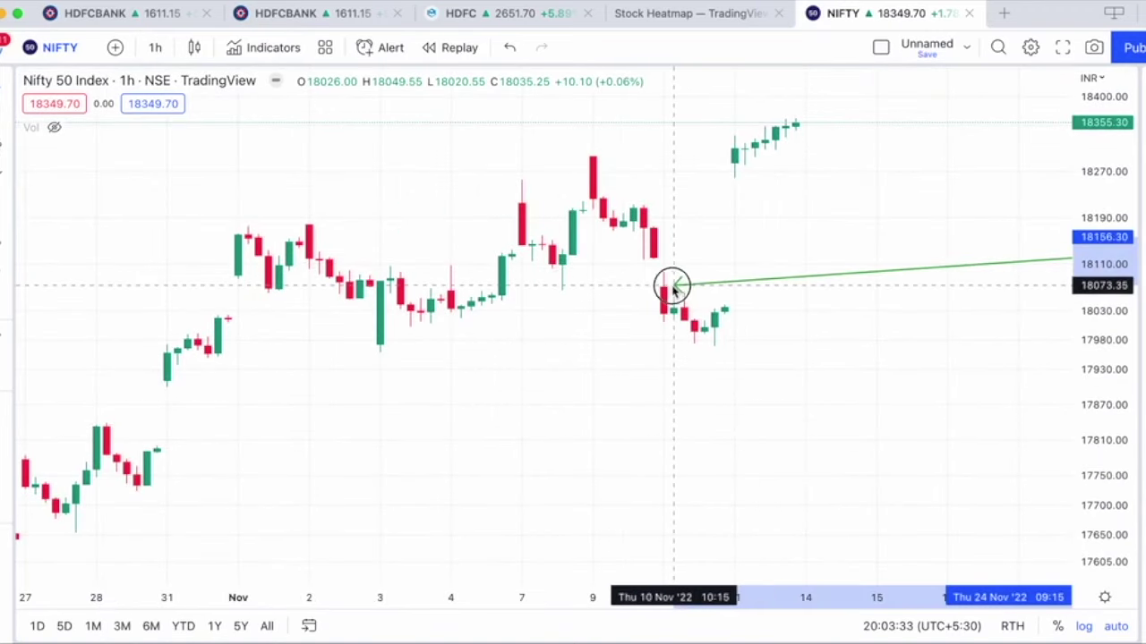
{"action": "left_click", "coordinate": [806, 274]}
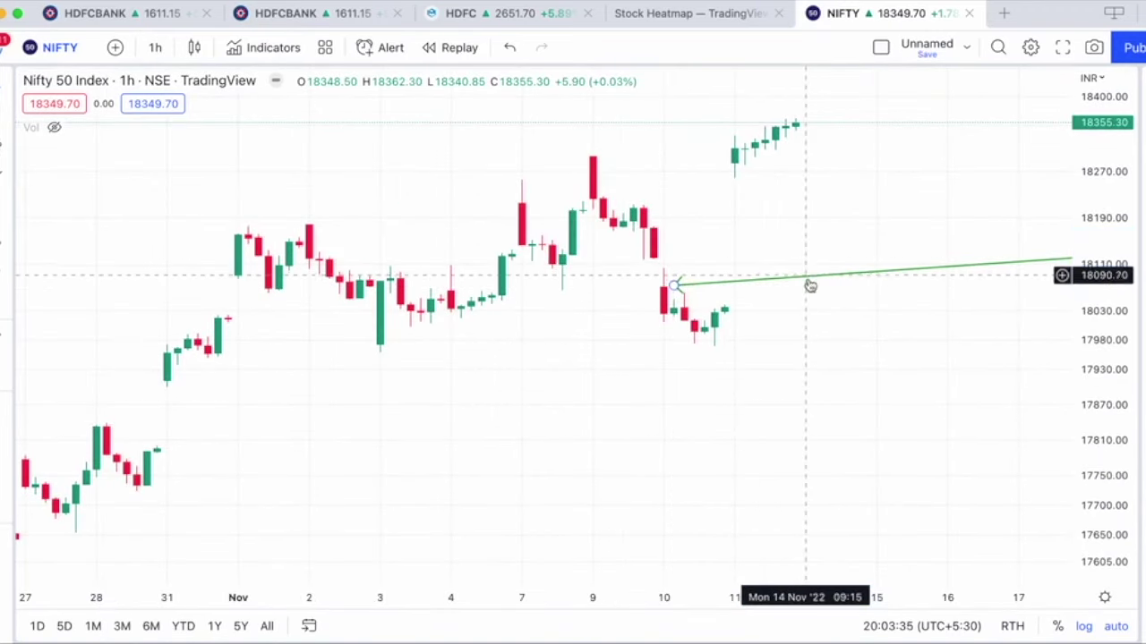
{"action": "mouse_move", "coordinate": [827, 280]}
{"action": "left_mouse_down"}
{"action": "mouse_move", "coordinate": [803, 273]}
{"action": "mouse_move", "coordinate": [824, 272]}
{"action": "left_mouse_up"}
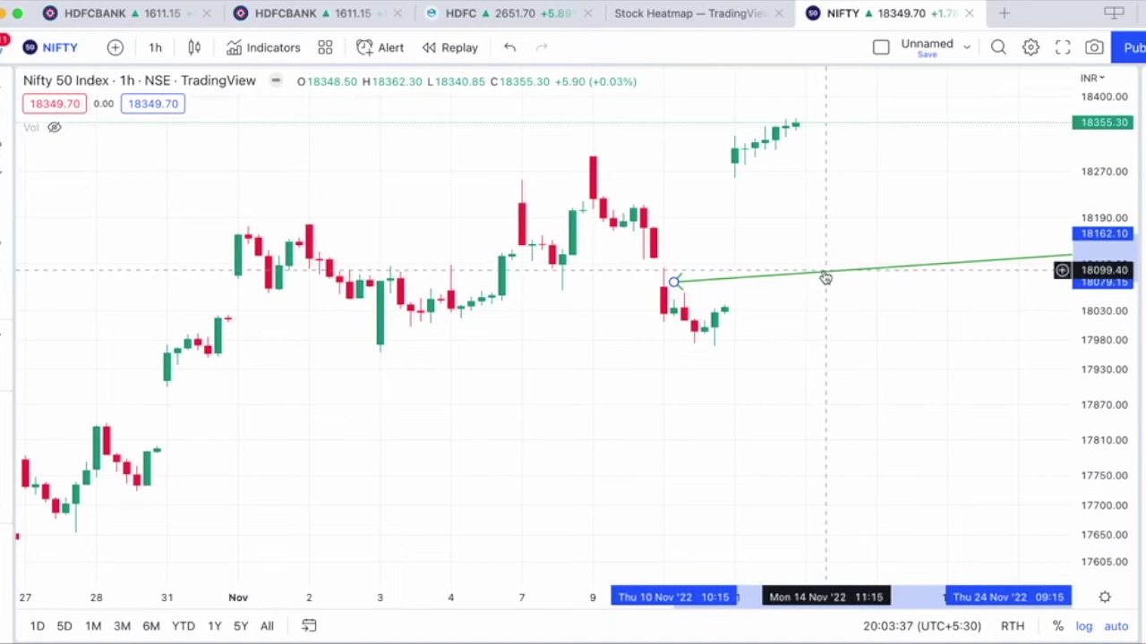
{"action": "scroll", "coordinate": [694, 383], "scroll_direction": "down", "scroll_amount": 2}
{"action": "left_click", "coordinate": [718, 388]}
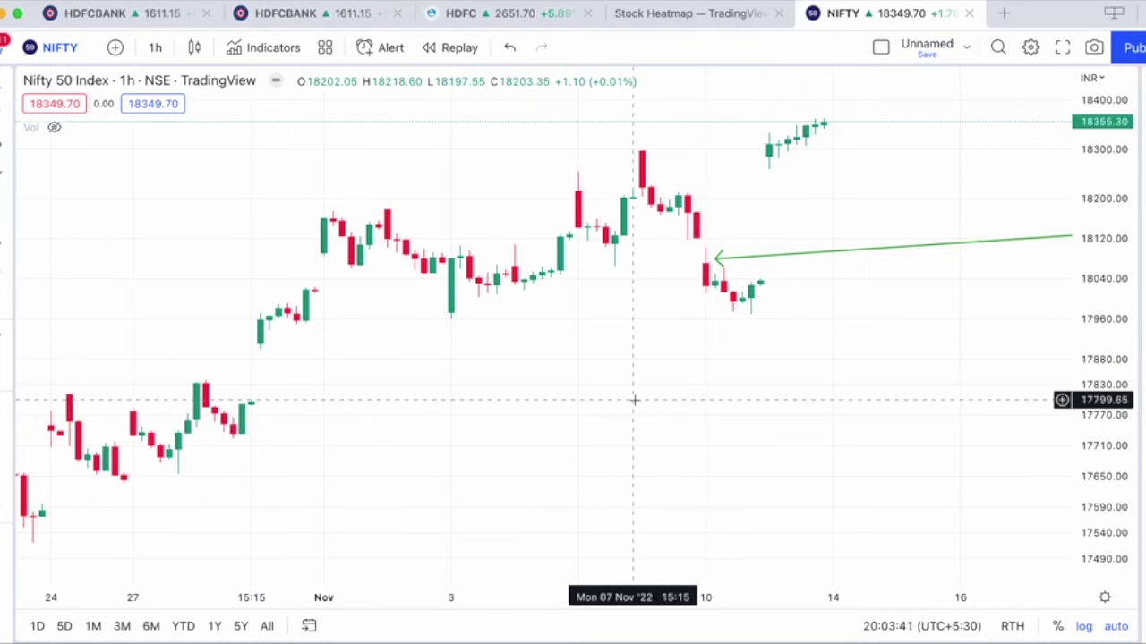
{"action": "scroll", "coordinate": [634, 400], "scroll_direction": "down", "scroll_amount": 1}
{"action": "scroll", "coordinate": [635, 400], "scroll_direction": "down", "scroll_amount": 1}
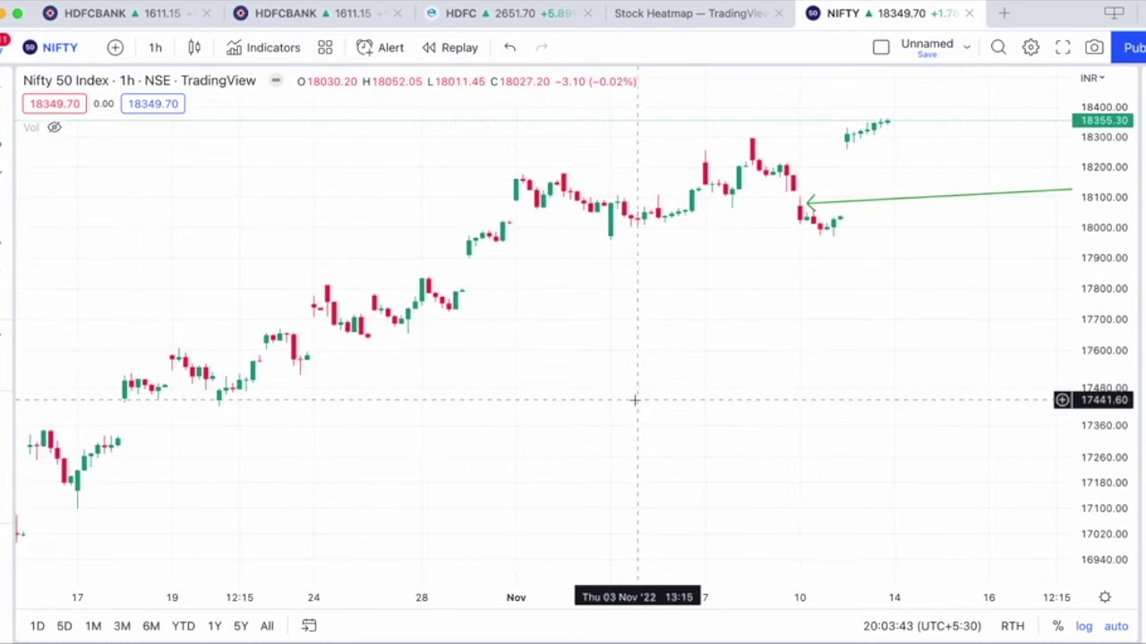
{"action": "scroll", "coordinate": [634, 400], "scroll_direction": "up", "scroll_amount": 1}
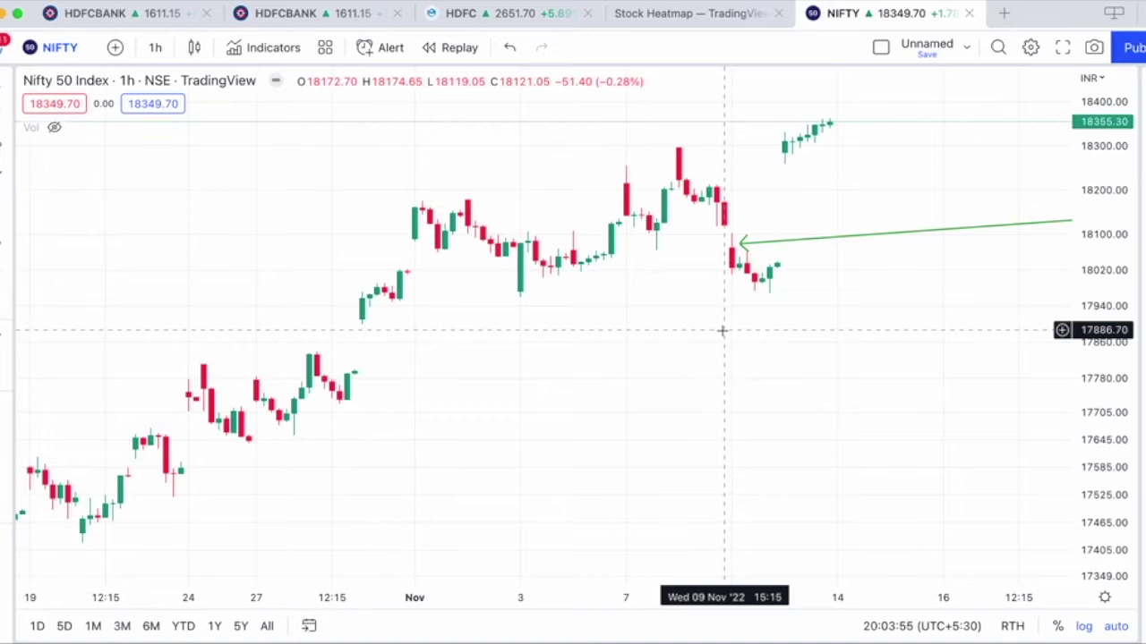
{"action": "scroll", "coordinate": [722, 330], "scroll_direction": "down", "scroll_amount": 3}
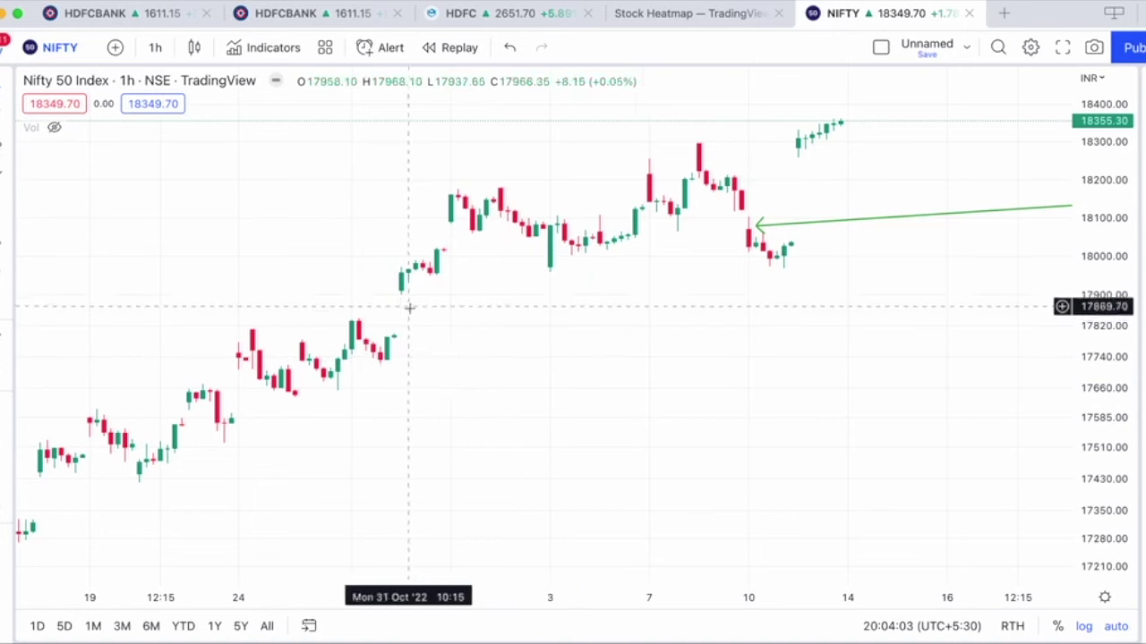
Step: Load the Infosys (INFY) NSE chart on the 1-hour interval
{"action": "left_click", "coordinate": [59, 51]}
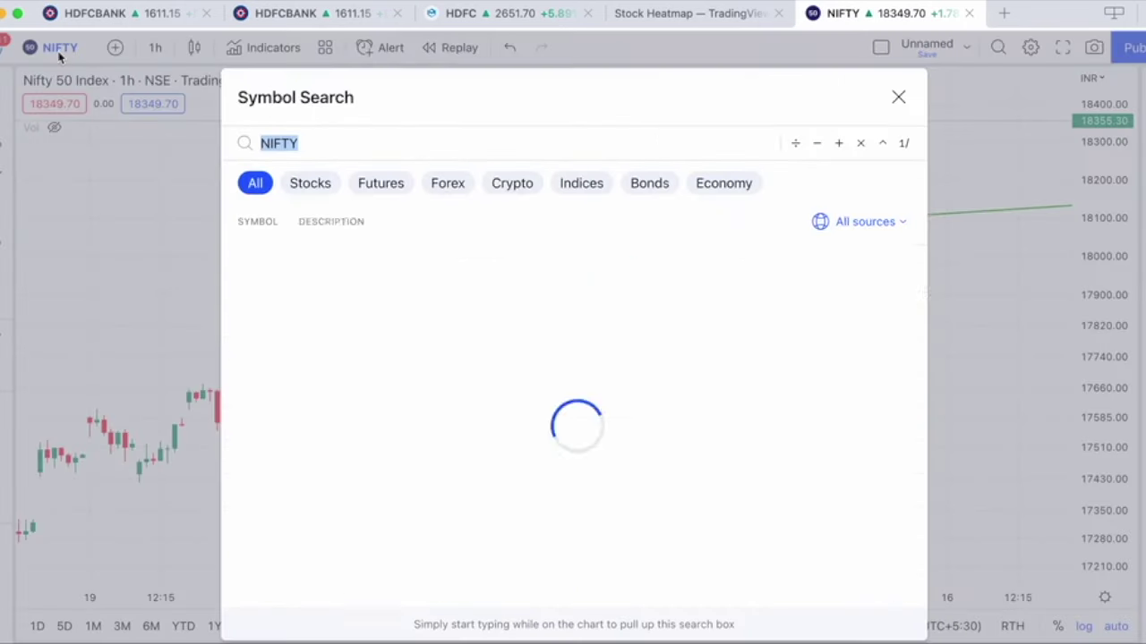
{"action": "type", "text": "INFY"}
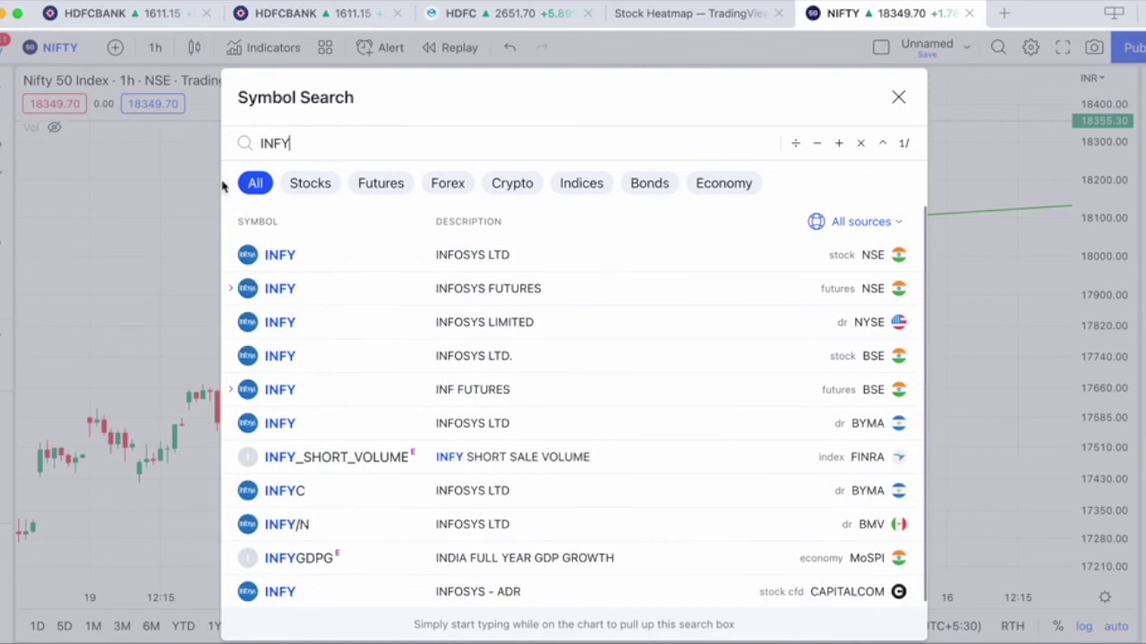
{"action": "left_click", "coordinate": [320, 269]}
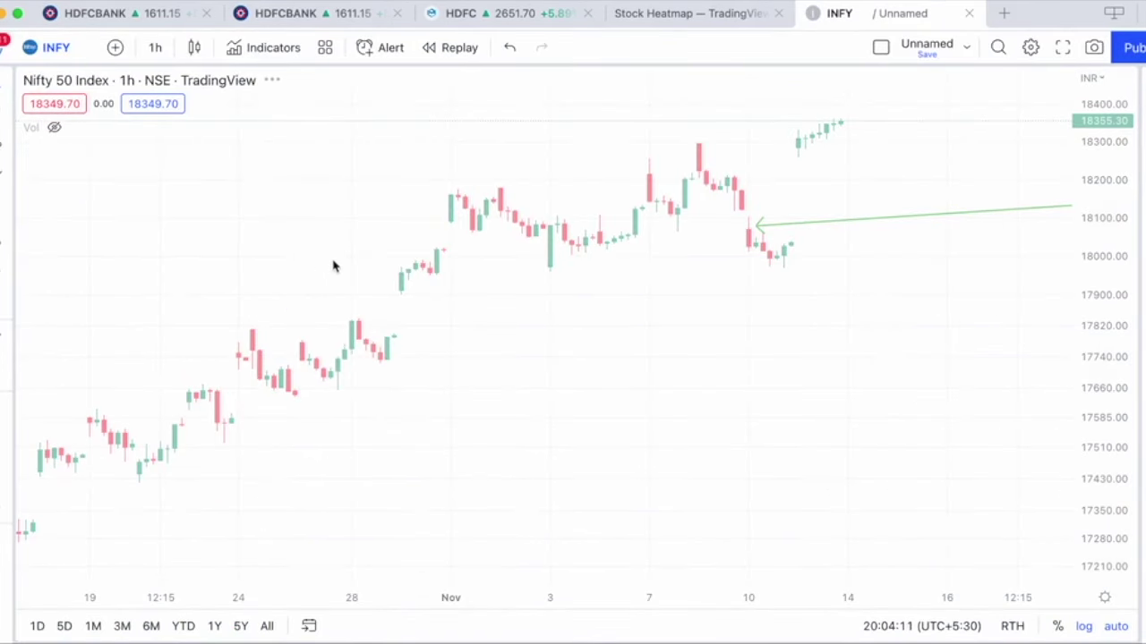
{"action": "scroll", "coordinate": [596, 229], "scroll_direction": "up", "scroll_amount": 5}
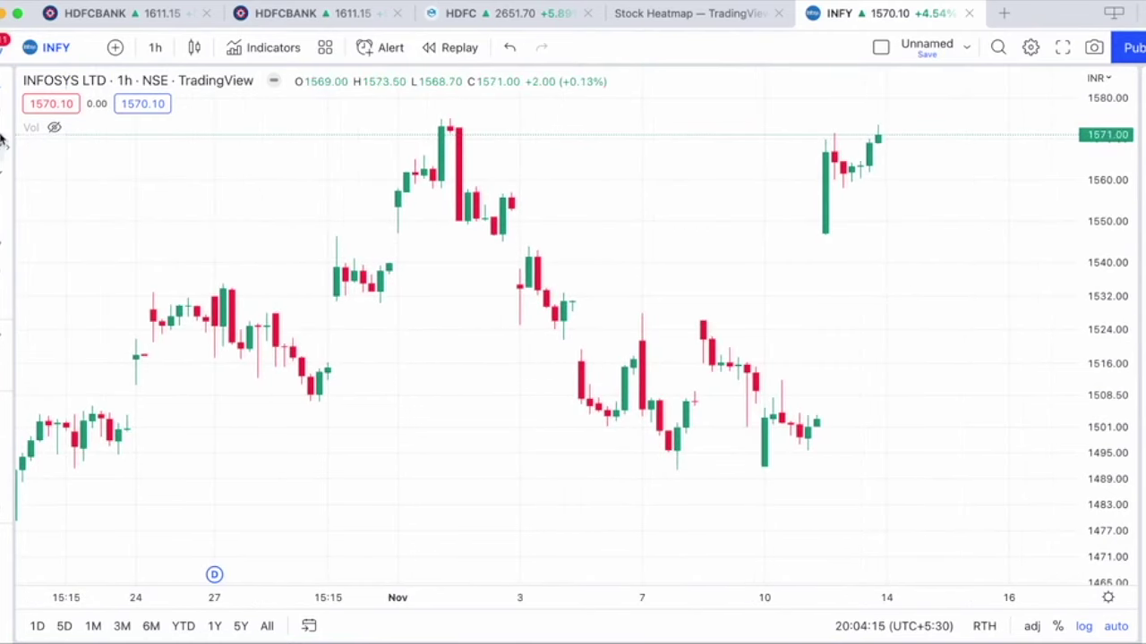
Step: Draw a green up arrow under the 10 Nov low near 1489
{"action": "left_click", "coordinate": [764, 523]}
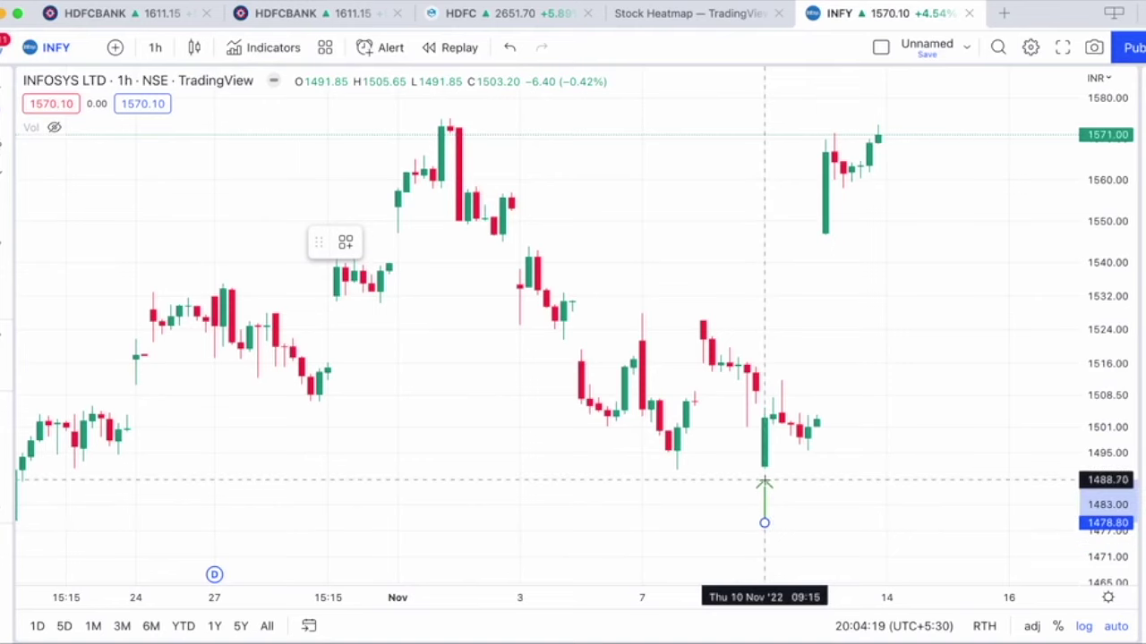
{"action": "left_click", "coordinate": [764, 481]}
{"action": "left_click", "coordinate": [871, 489]}
{"action": "scroll", "coordinate": [871, 490], "scroll_direction": "down", "scroll_amount": 5}
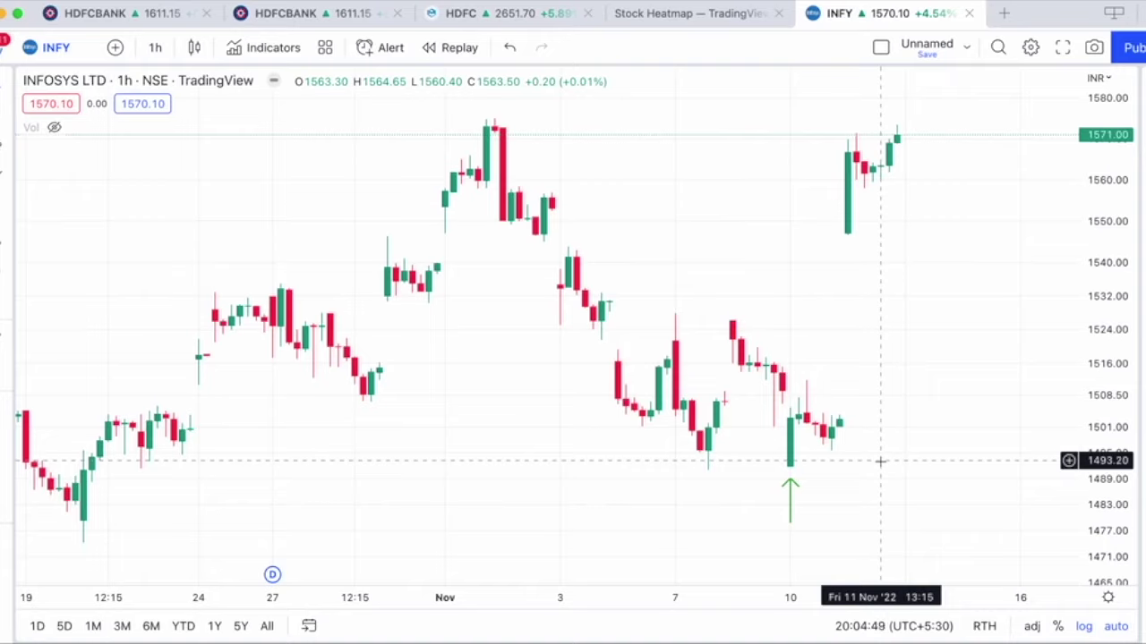
{"action": "left_click", "coordinate": [792, 481]}
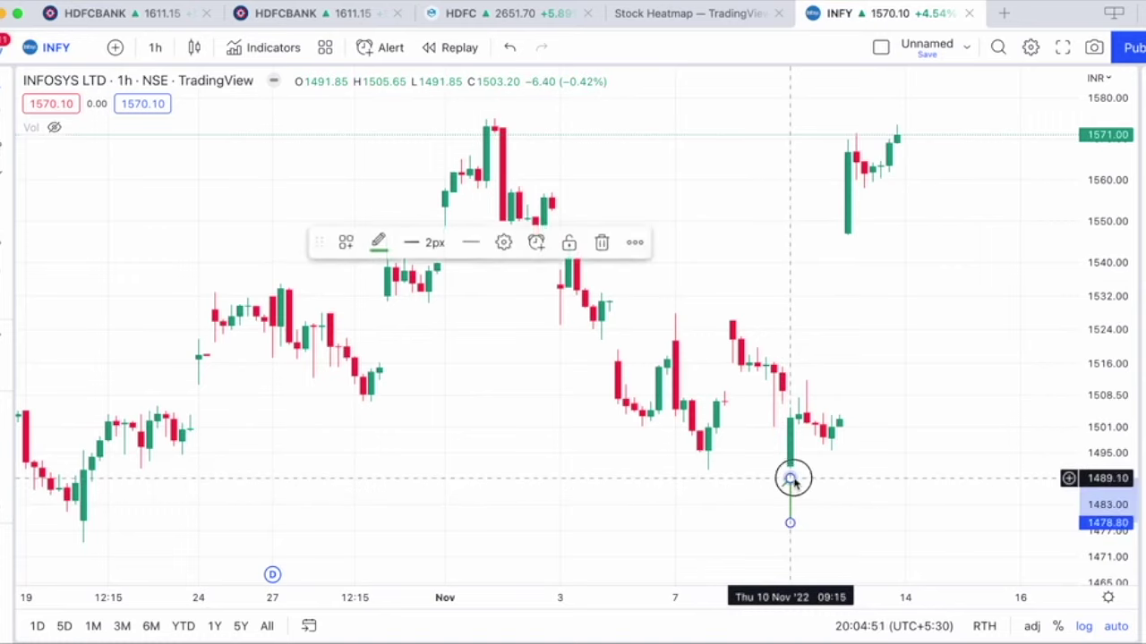
{"action": "left_click", "coordinate": [891, 350]}
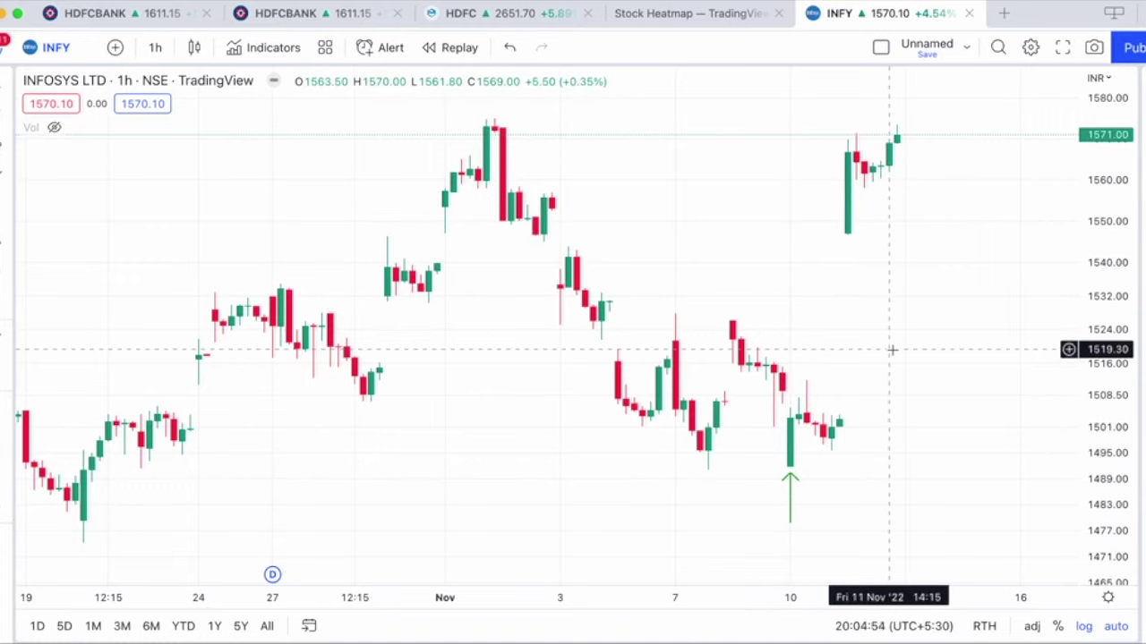
{"action": "scroll", "coordinate": [886, 414], "scroll_direction": "left", "scroll_amount": 3}
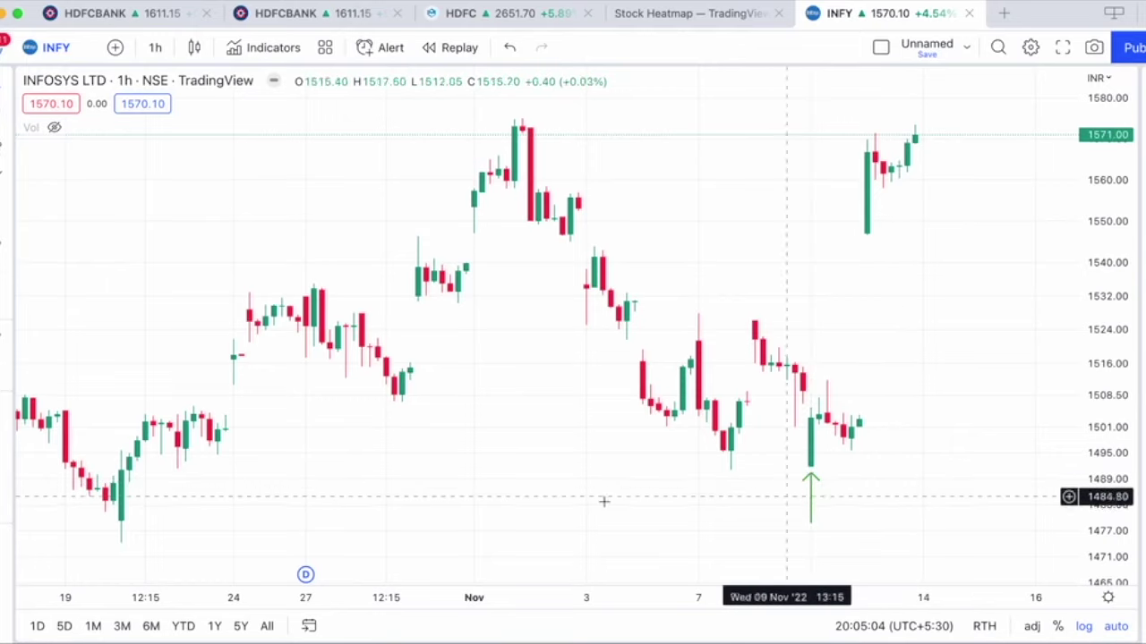
Step: Load the Tata Consultancy Services (TCS) NSE chart
{"action": "left_click", "coordinate": [49, 49]}
{"action": "type", "text": "TCS"}
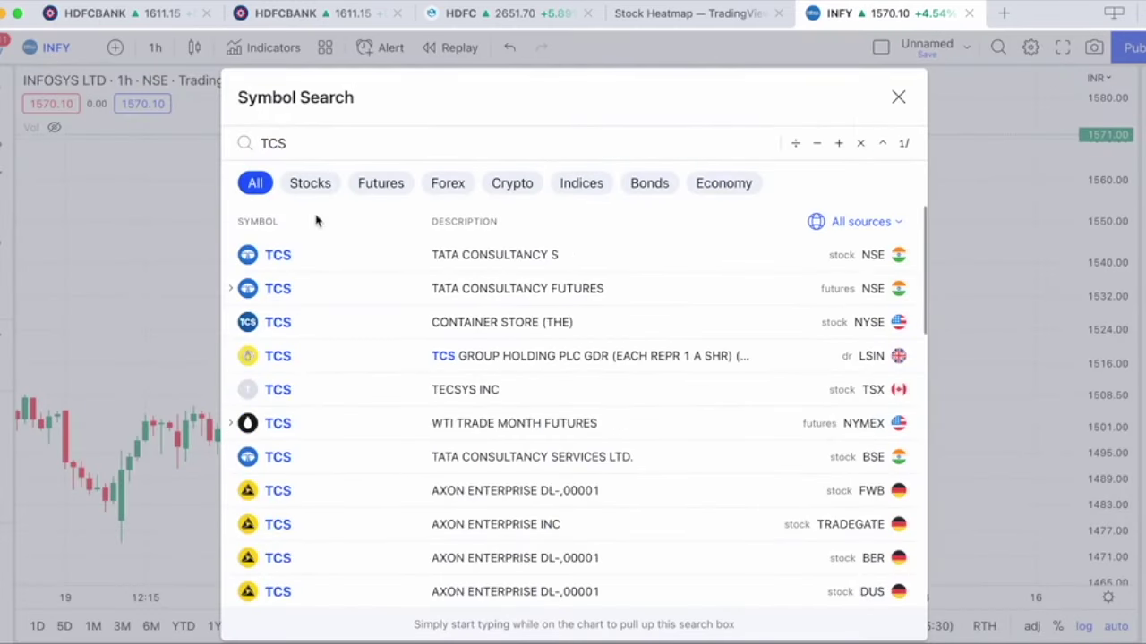
{"action": "left_click", "coordinate": [342, 254]}
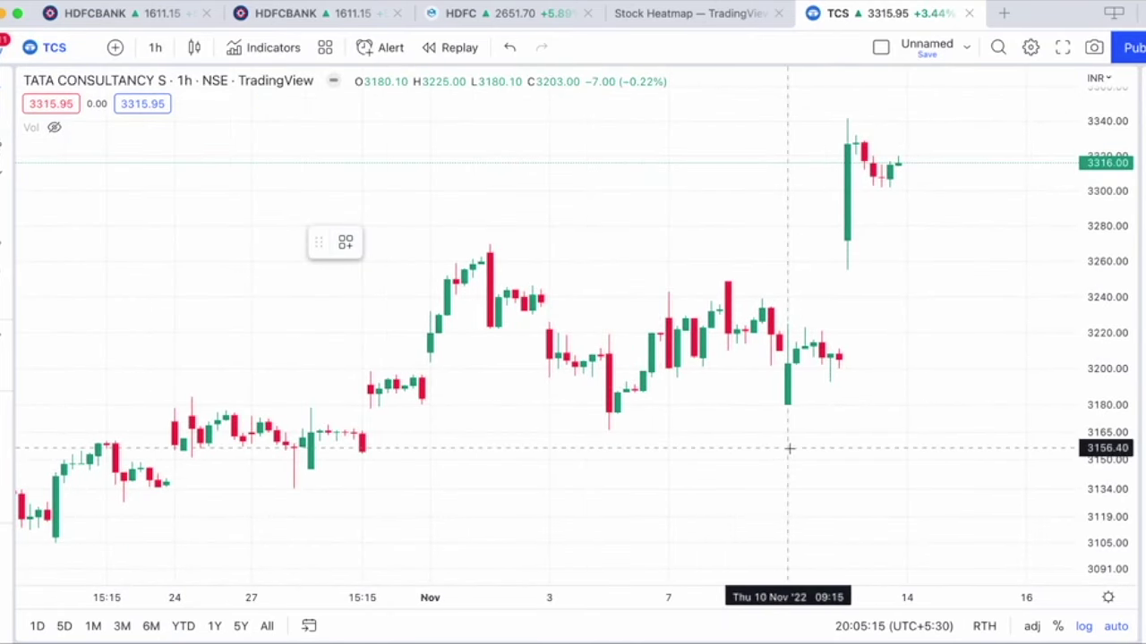
Step: Draw a green up arrow under the 10 Nov low, raising its tip to about 3174.60
{"action": "left_click_drag", "start_coordinate": [788, 447], "coordinate": [787, 419]}
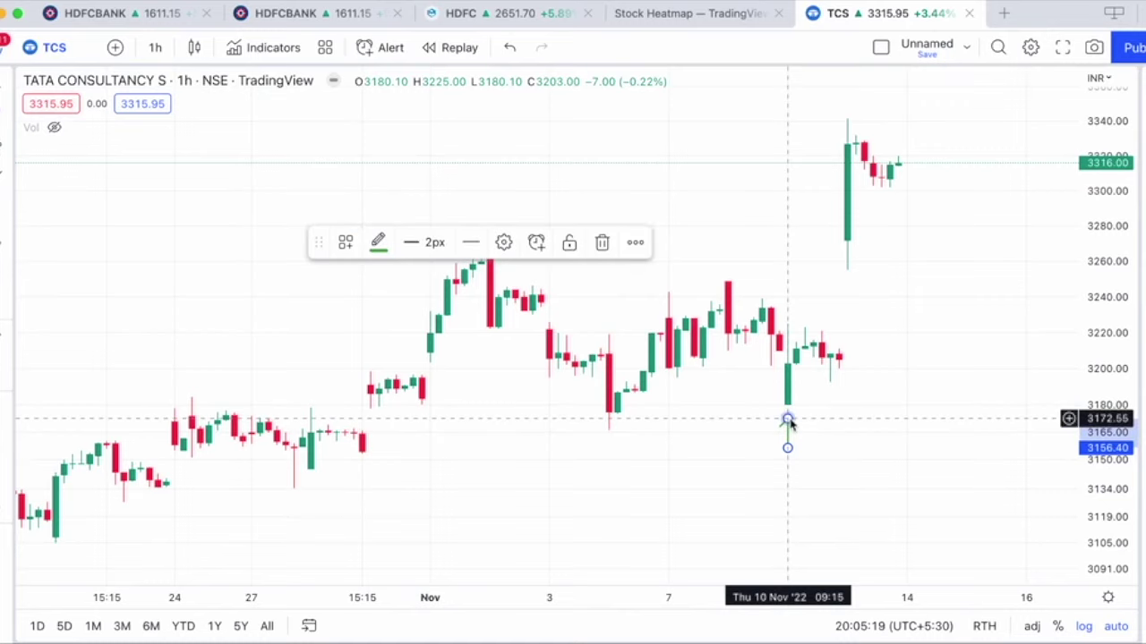
{"action": "left_click", "coordinate": [865, 424]}
{"action": "scroll", "coordinate": [864, 427], "scroll_direction": "up", "scroll_amount": 2}
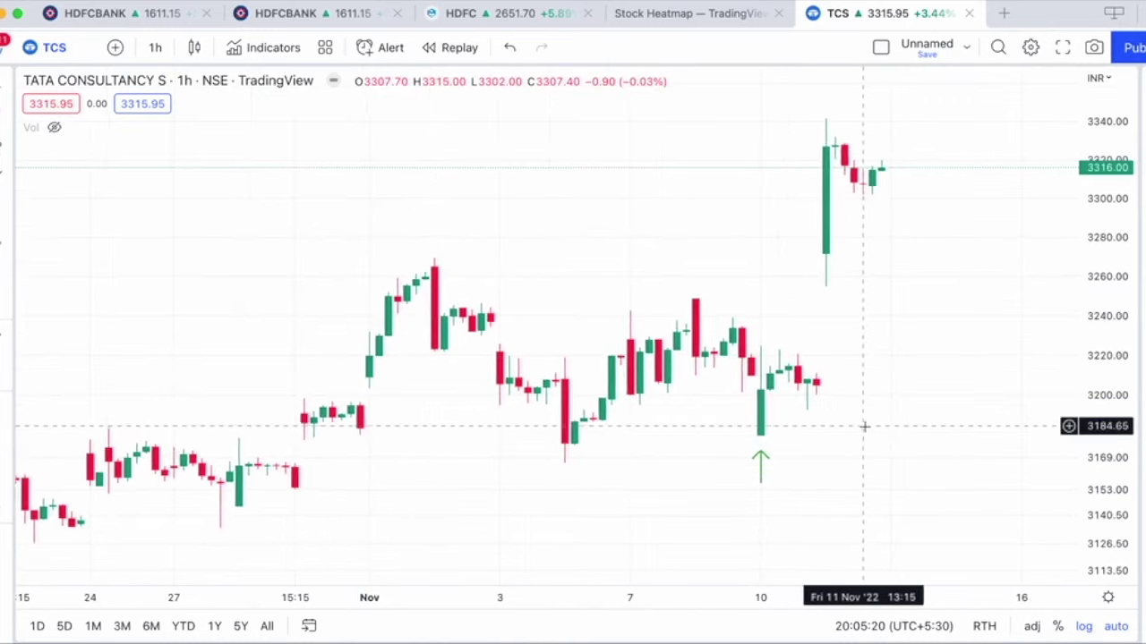
{"action": "left_click", "coordinate": [757, 452]}
{"action": "left_click_drag", "start_coordinate": [757, 452], "coordinate": [759, 450]}
{"action": "left_click", "coordinate": [797, 450]}
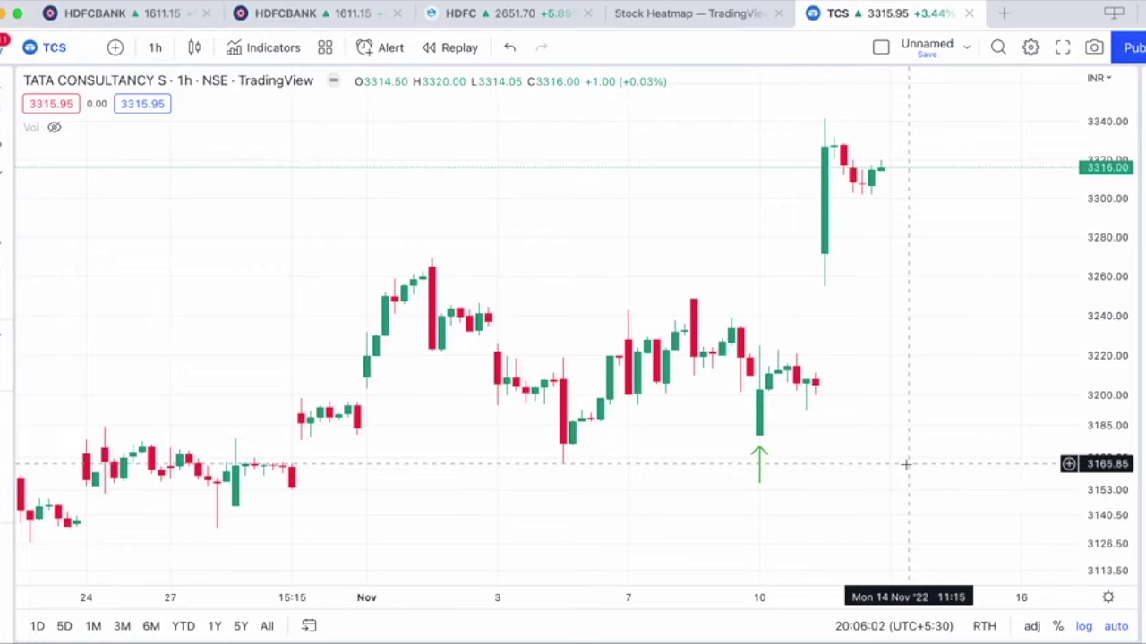
Step: Load the HCLTECH NSE chart and draw a green up arrow beneath the 10 Nov low
{"action": "left_click", "coordinate": [52, 50]}
{"action": "type", "text": "HCLTECH"}
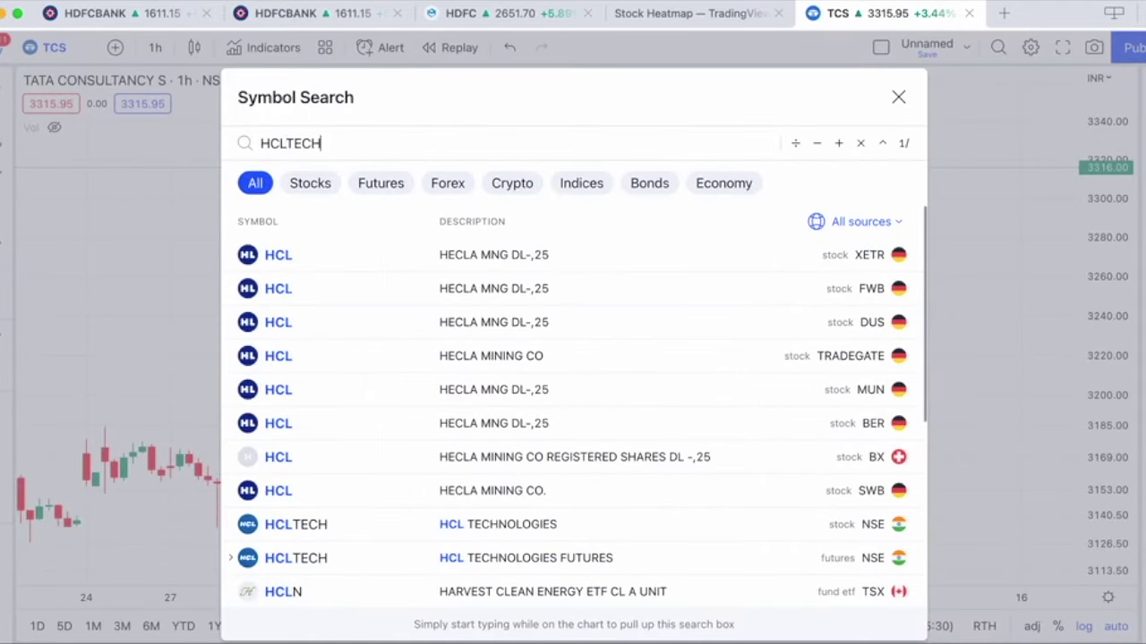
{"action": "left_click", "coordinate": [375, 265]}
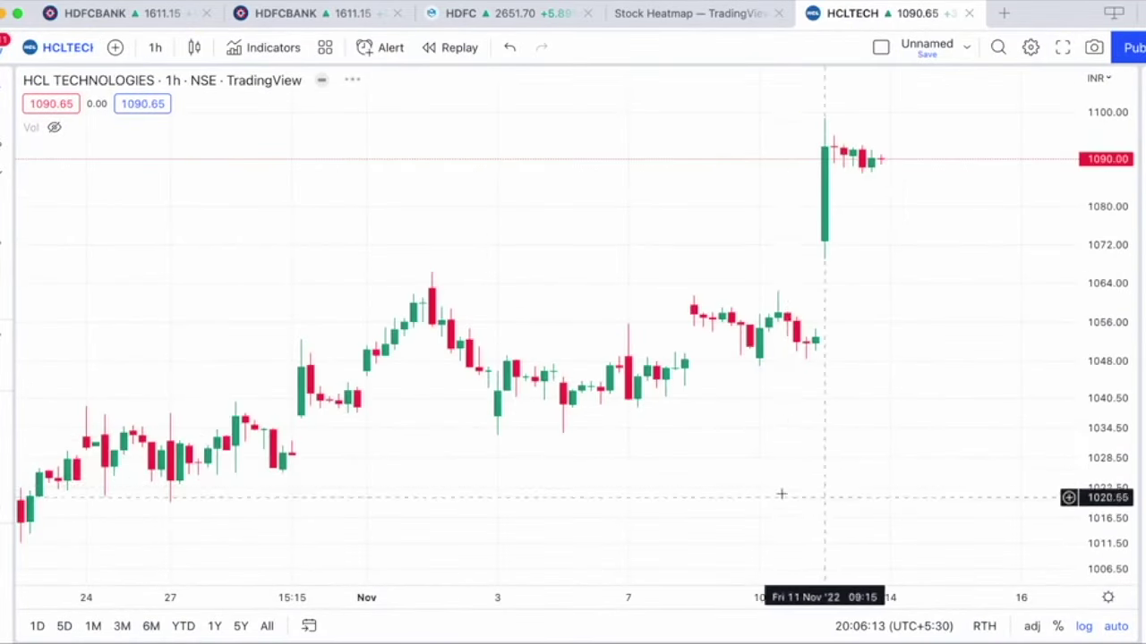
{"action": "scroll", "coordinate": [788, 422], "scroll_direction": "up", "scroll_amount": 2}
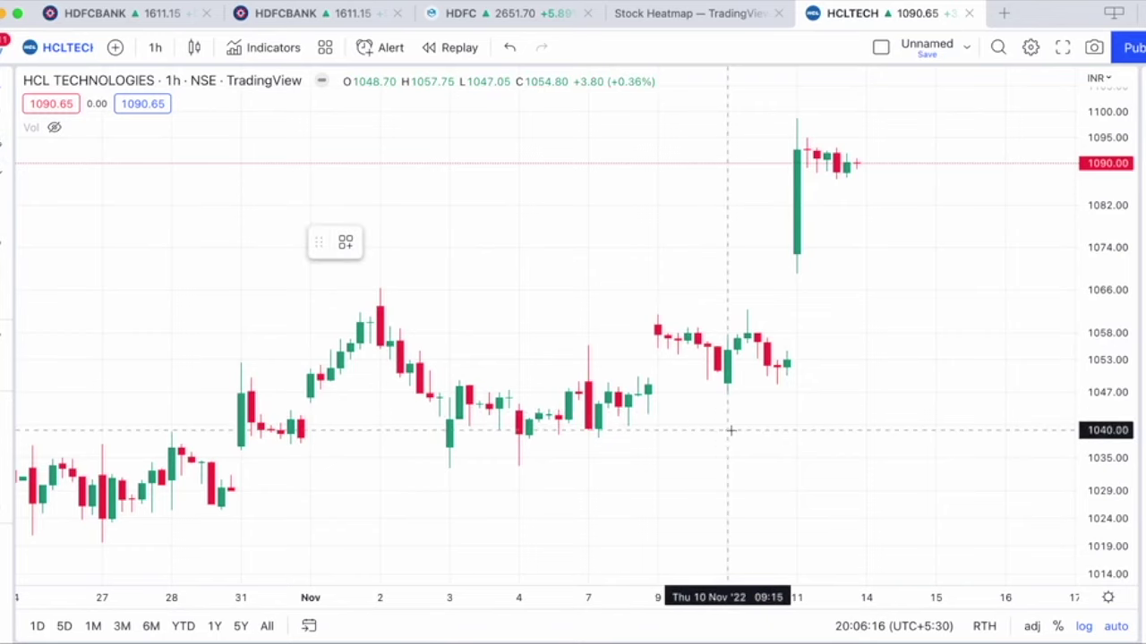
{"action": "left_click_drag", "start_coordinate": [728, 444], "coordinate": [726, 405]}
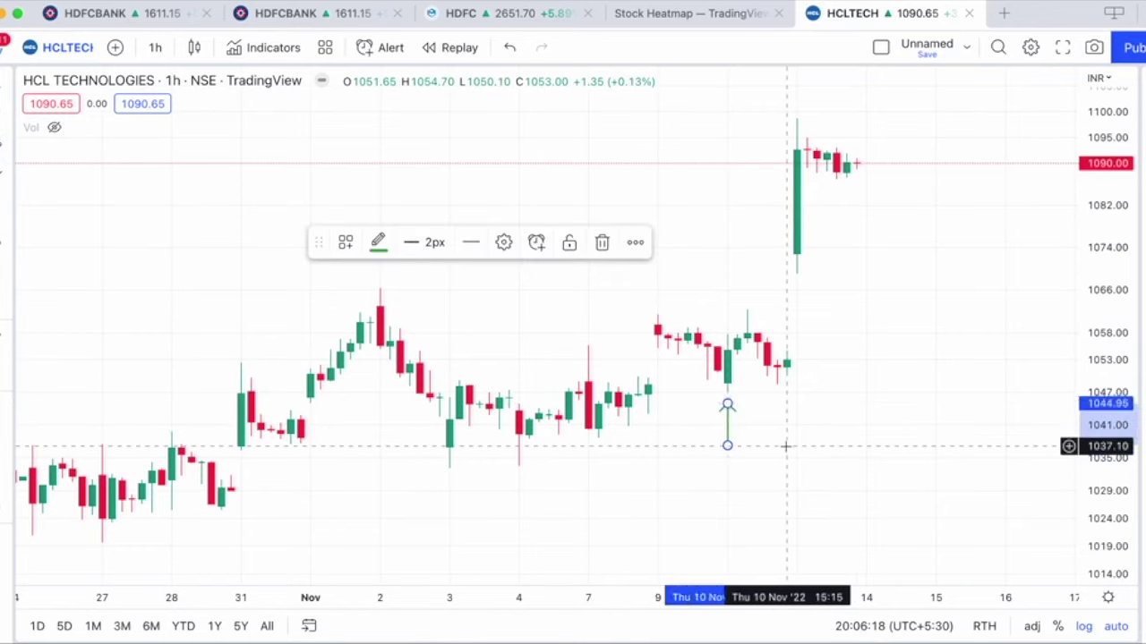
{"action": "scroll", "coordinate": [785, 445], "scroll_direction": "down", "scroll_amount": 1}
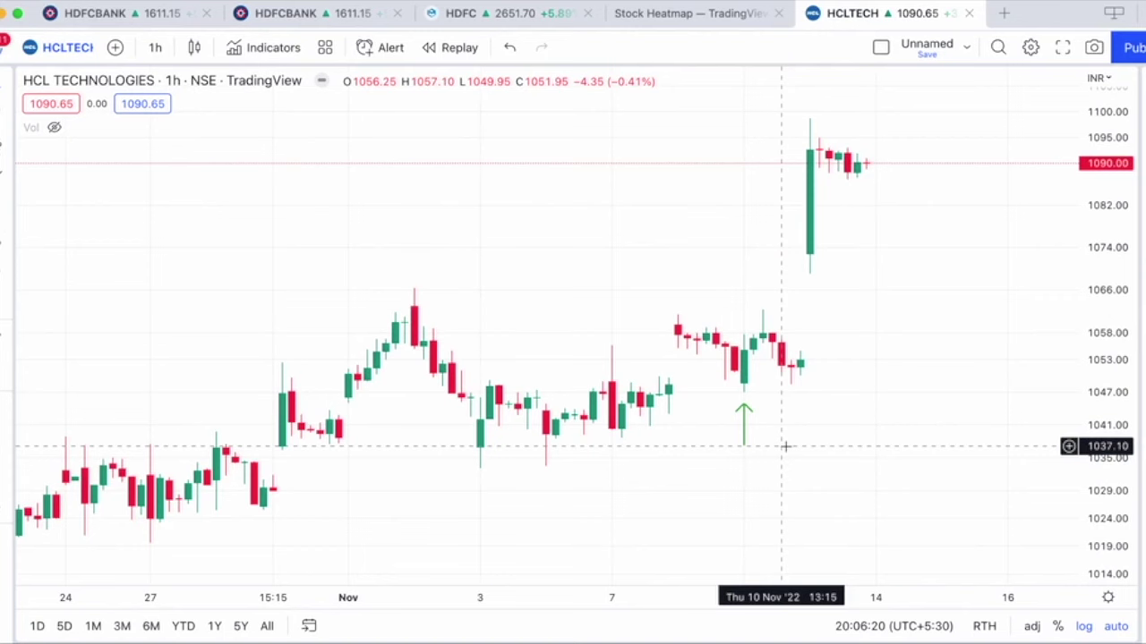
Step: Search LTI and load the NSE Larsen & Toubro Infotech chart
{"action": "left_click", "coordinate": [63, 48]}
{"action": "type", "text": "LTI"}
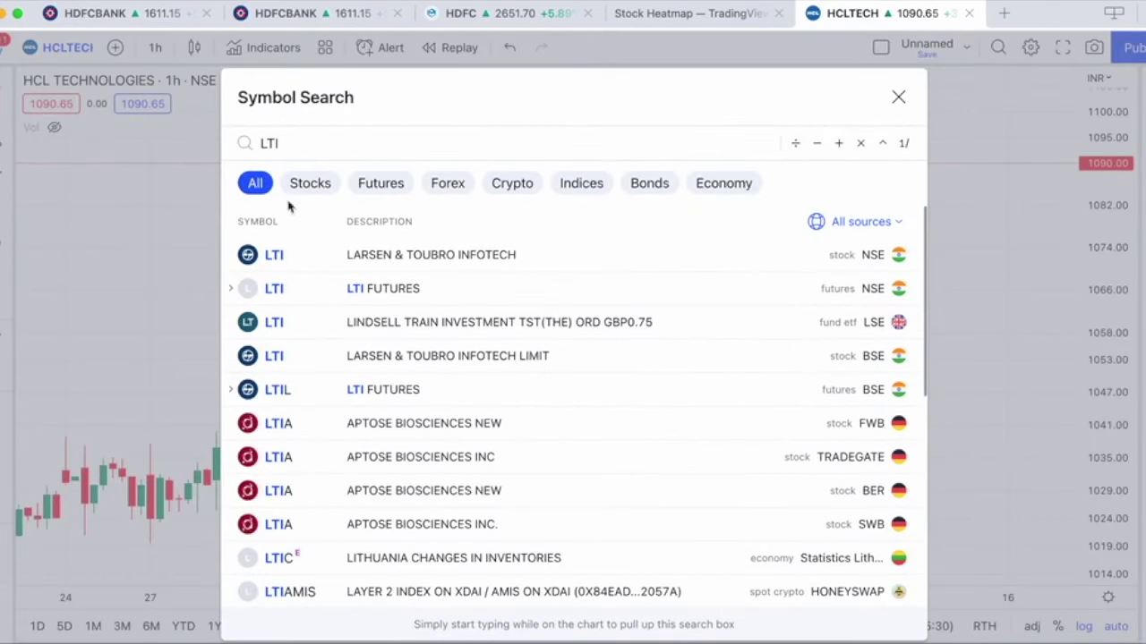
{"action": "left_click", "coordinate": [379, 253]}
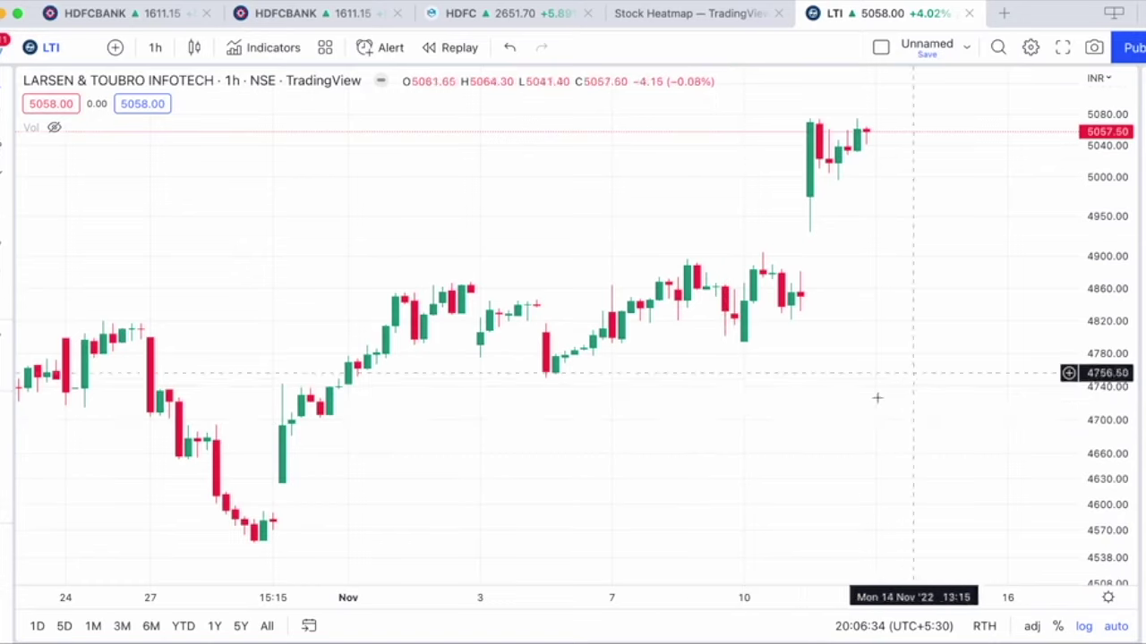
{"action": "scroll", "coordinate": [850, 409], "scroll_direction": "up", "scroll_amount": 3}
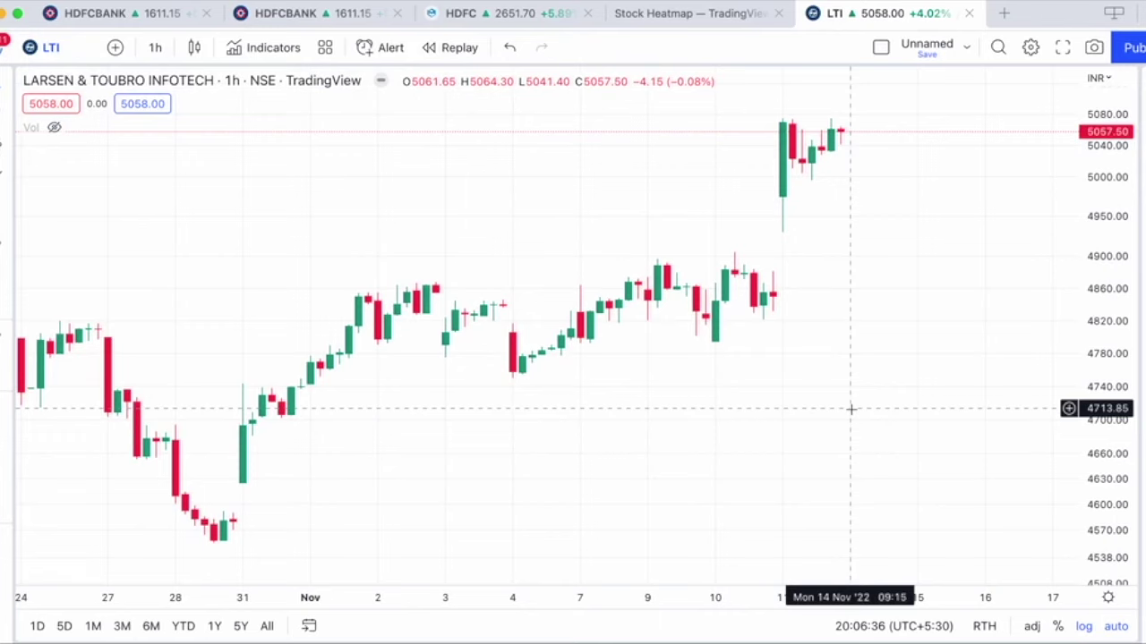
Step: Switch the LTI chart to 1-day candles
{"action": "left_click", "coordinate": [152, 47]}
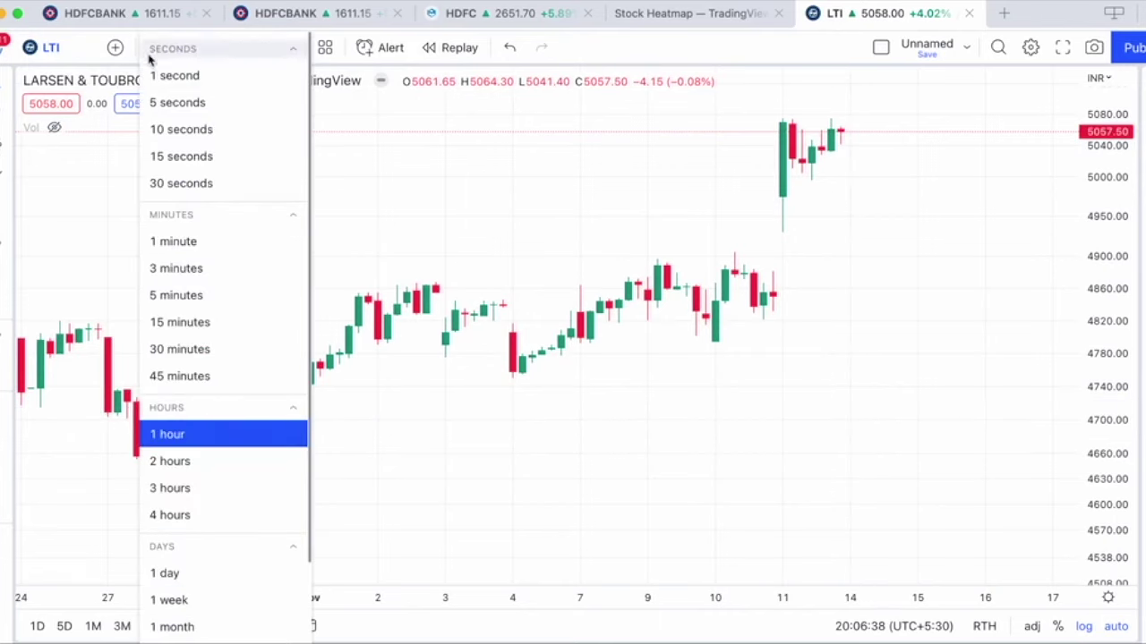
{"action": "left_click", "coordinate": [187, 572]}
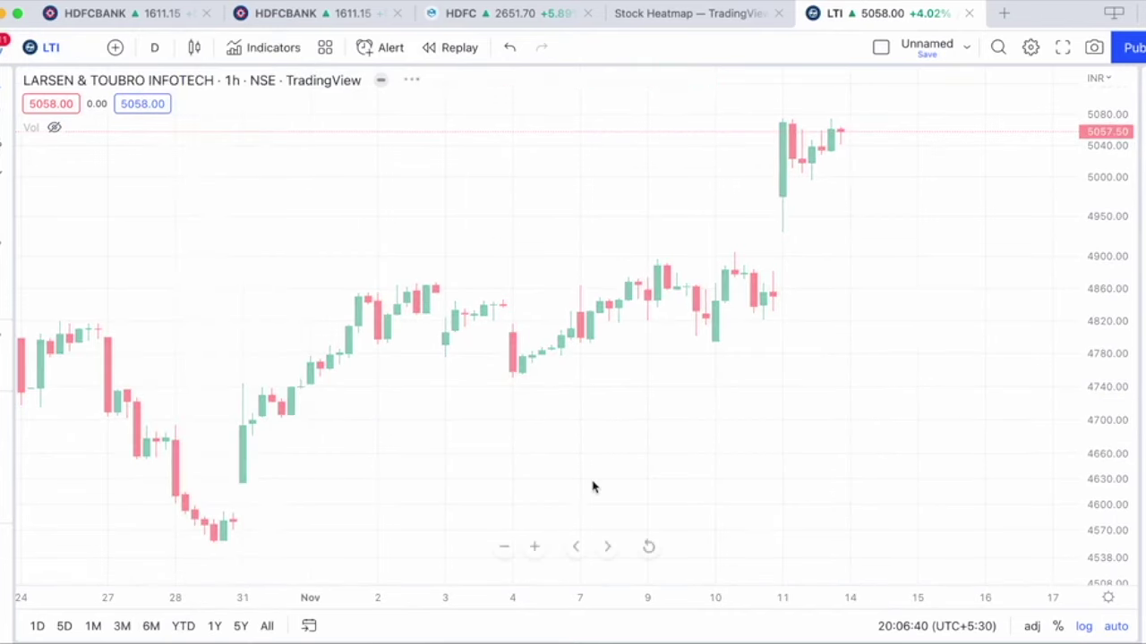
{"action": "scroll", "coordinate": [716, 396], "scroll_direction": "down", "scroll_amount": 5}
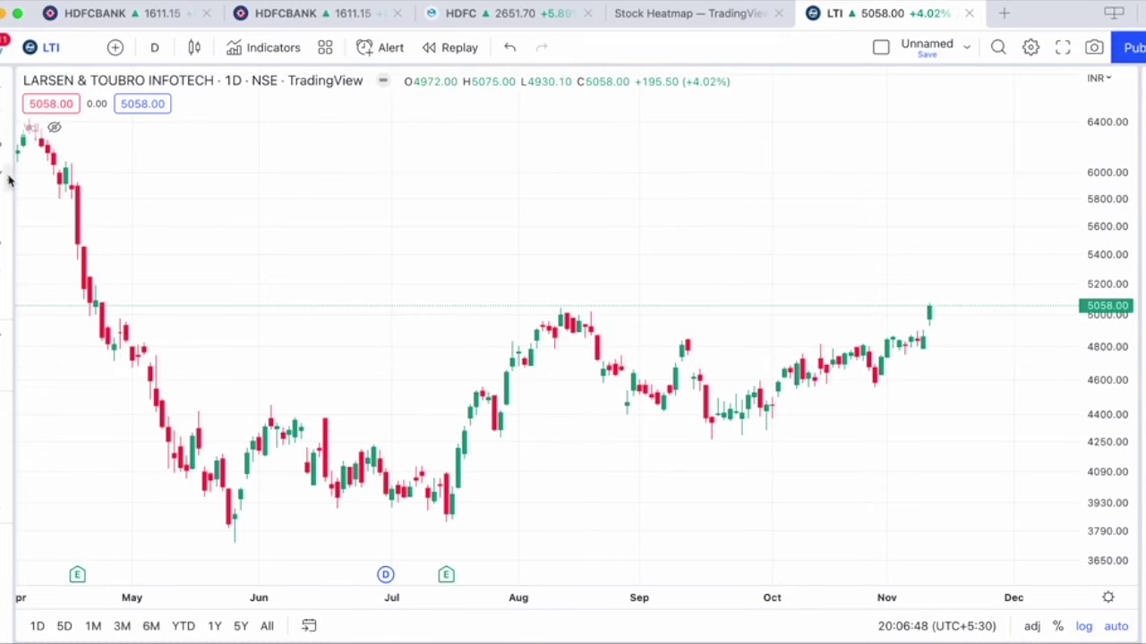
Step: Draw a trial pink box from 19 Aug to 02 Nov (4454–4808), then delete it
{"action": "left_click", "coordinate": [7, 179]}
{"action": "left_click", "coordinate": [42, 213]}
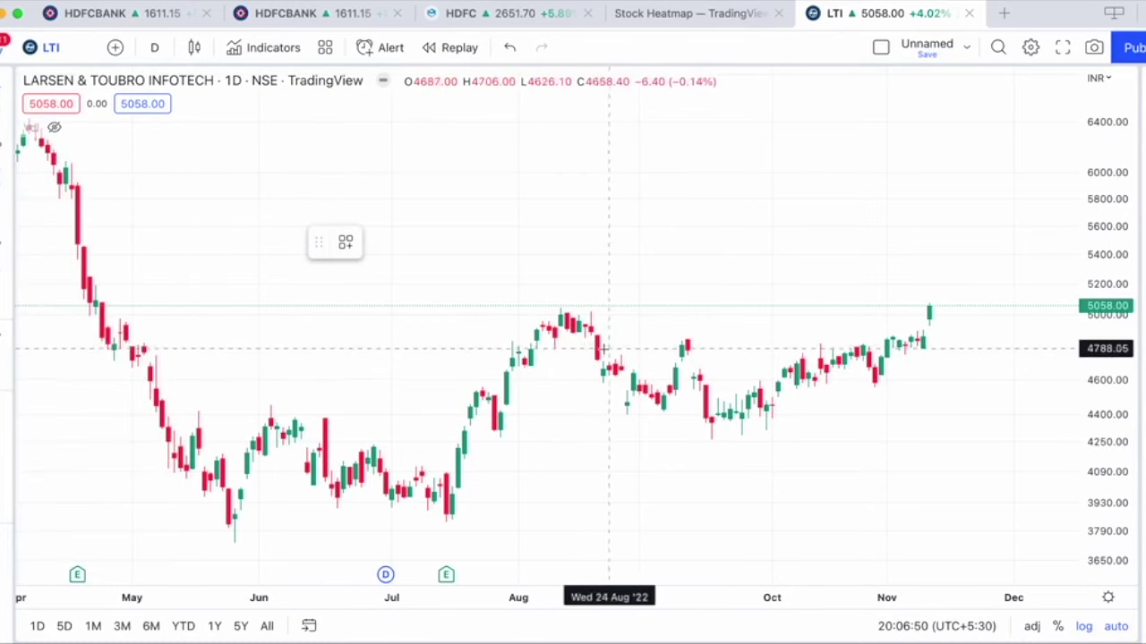
{"action": "left_click_drag", "start_coordinate": [591, 346], "coordinate": [892, 405]}
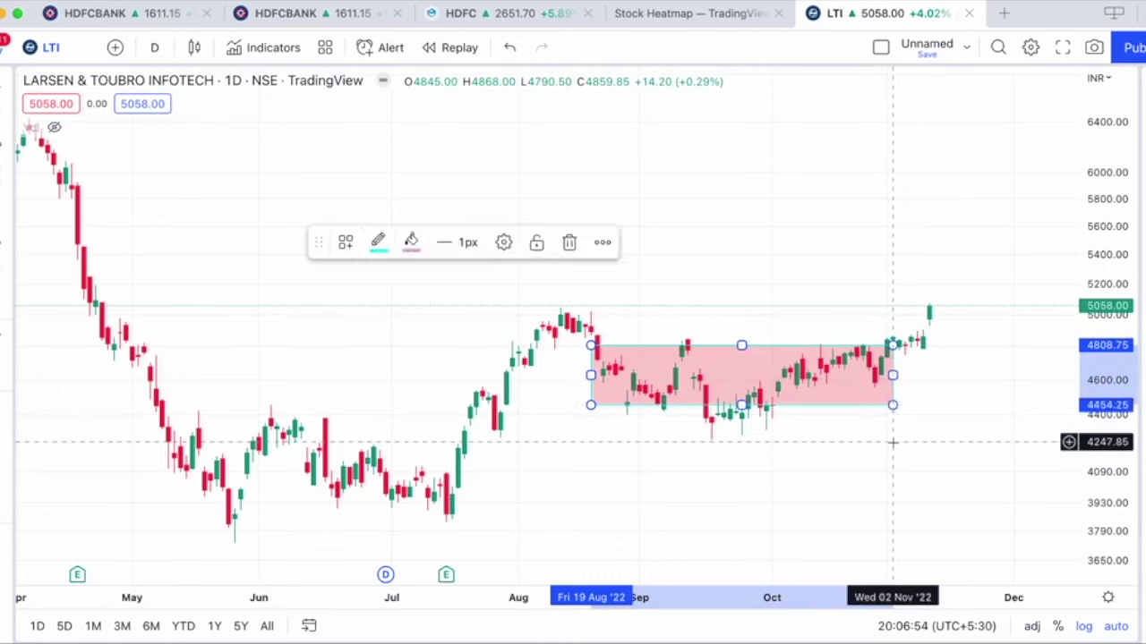
{"action": "left_click", "coordinate": [895, 438]}
{"action": "left_click", "coordinate": [702, 345]}
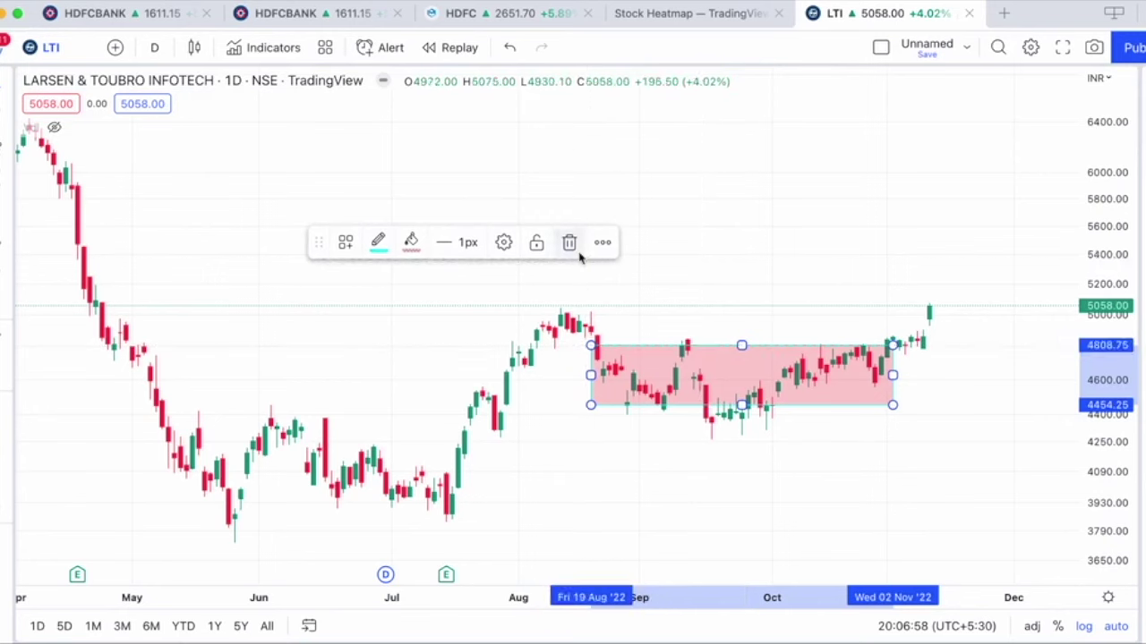
{"action": "left_click", "coordinate": [569, 242]}
{"action": "scroll", "coordinate": [716, 400], "scroll_direction": "right", "scroll_amount": 3}
{"action": "scroll", "coordinate": [728, 414], "scroll_direction": "left", "scroll_amount": 2}
{"action": "scroll", "coordinate": [729, 418], "scroll_direction": "left", "scroll_amount": 1}
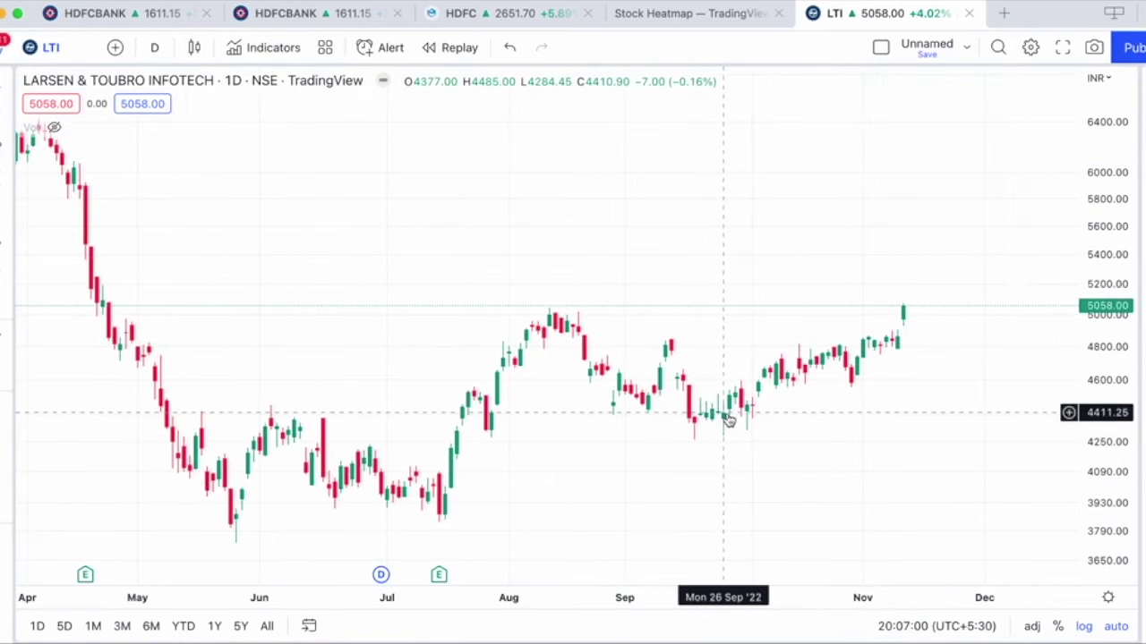
Step: Return LTI to 1-hour candles and place a green up arrow under the 10 Nov low
{"action": "left_click", "coordinate": [155, 50]}
{"action": "left_click", "coordinate": [204, 436]}
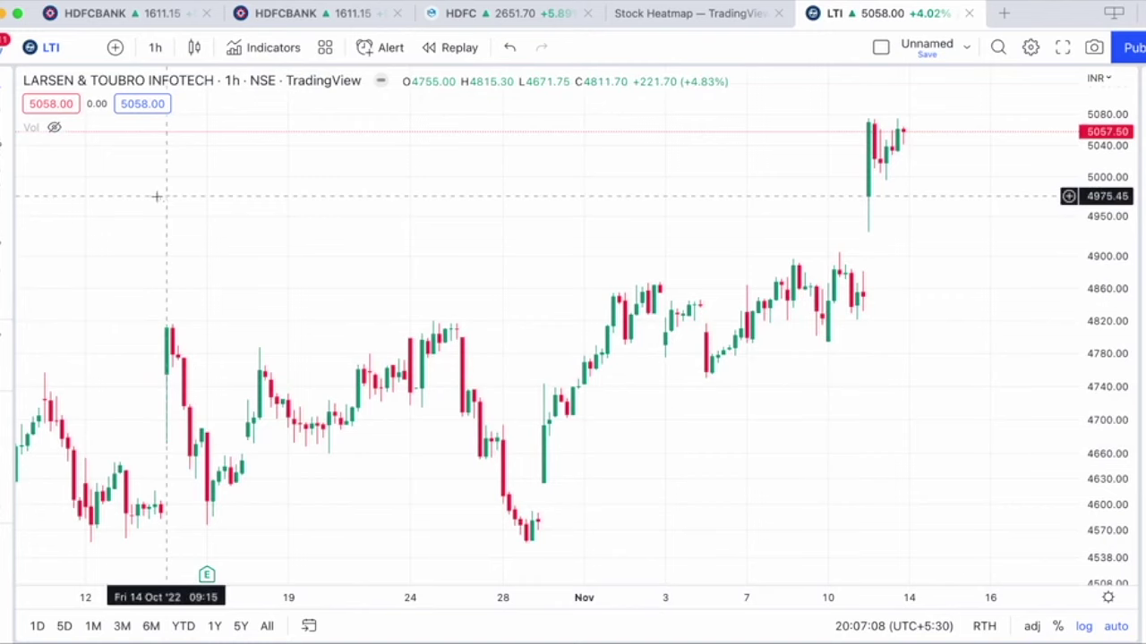
{"action": "left_click", "coordinate": [827, 392]}
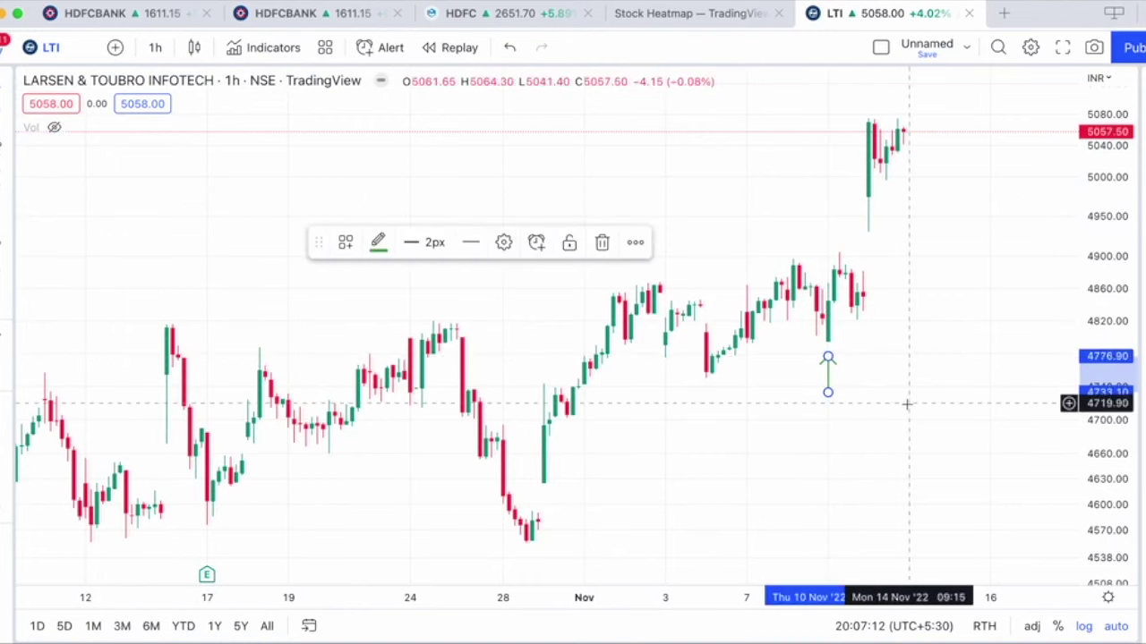
{"action": "scroll", "coordinate": [737, 435], "scroll_direction": "down", "scroll_amount": 3}
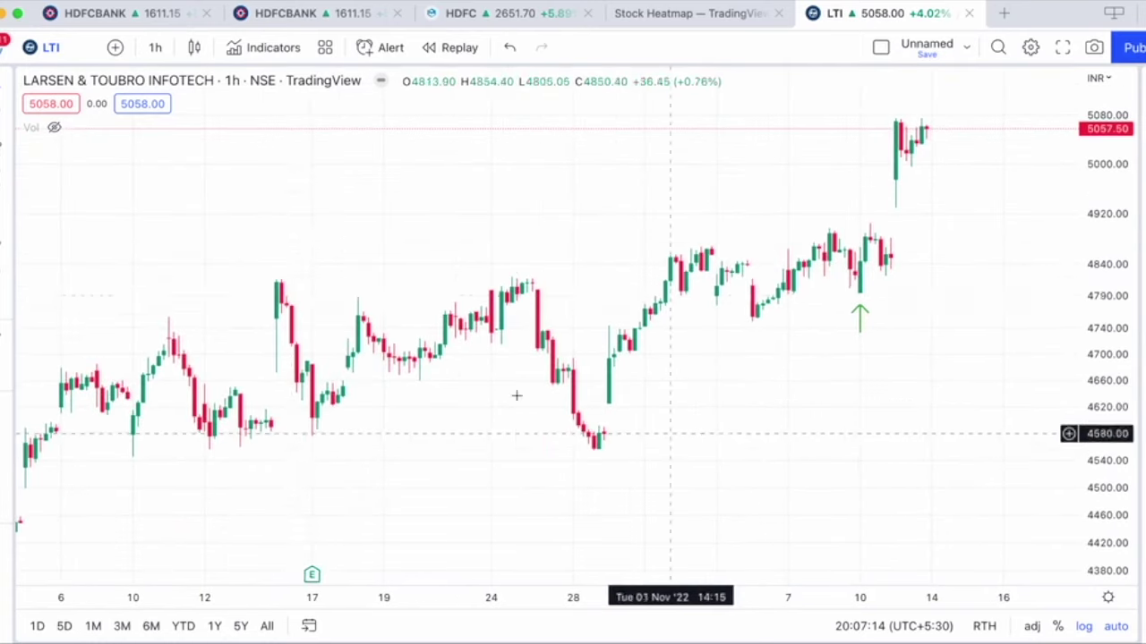
{"action": "left_click", "coordinate": [54, 49]}
Step: Load the NSE COFORGE hourly chart and place a green up arrow below the 10 November low
{"action": "type", "text": "COFOR"}
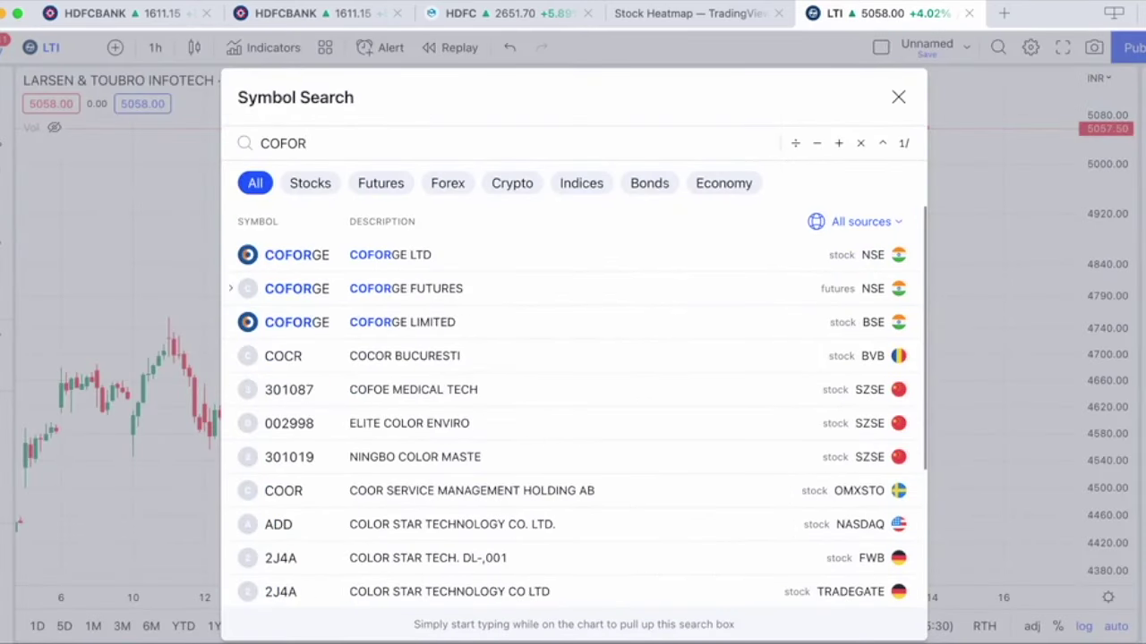
{"action": "left_click", "coordinate": [315, 267]}
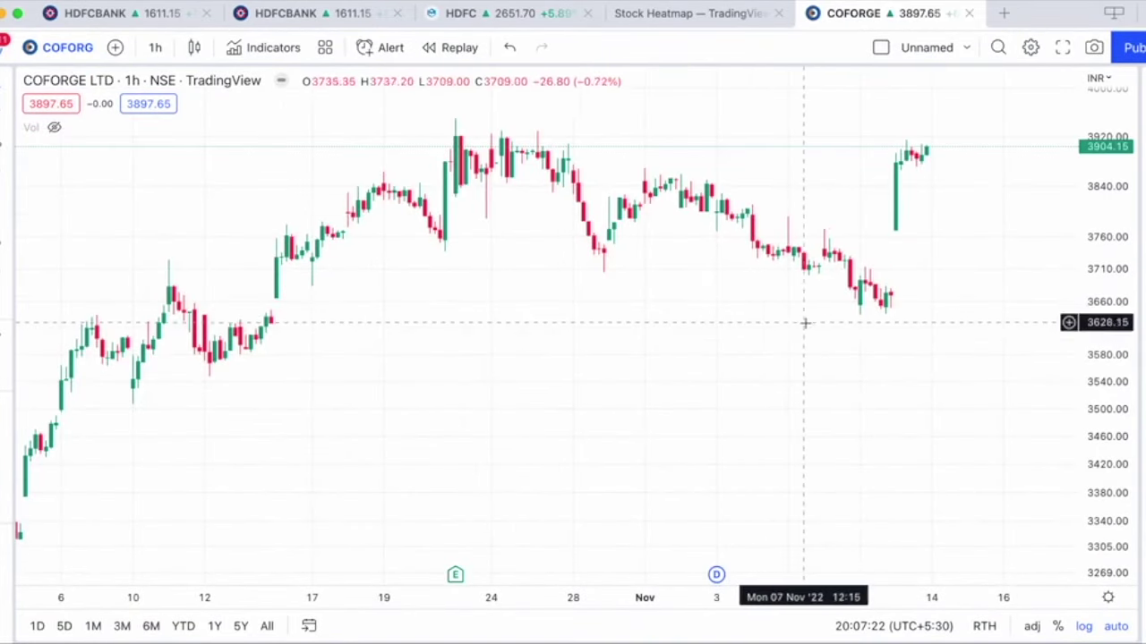
{"action": "scroll", "coordinate": [832, 338], "scroll_direction": "up", "scroll_amount": 1}
{"action": "scroll", "coordinate": [832, 338], "scroll_direction": "down", "scroll_amount": 2}
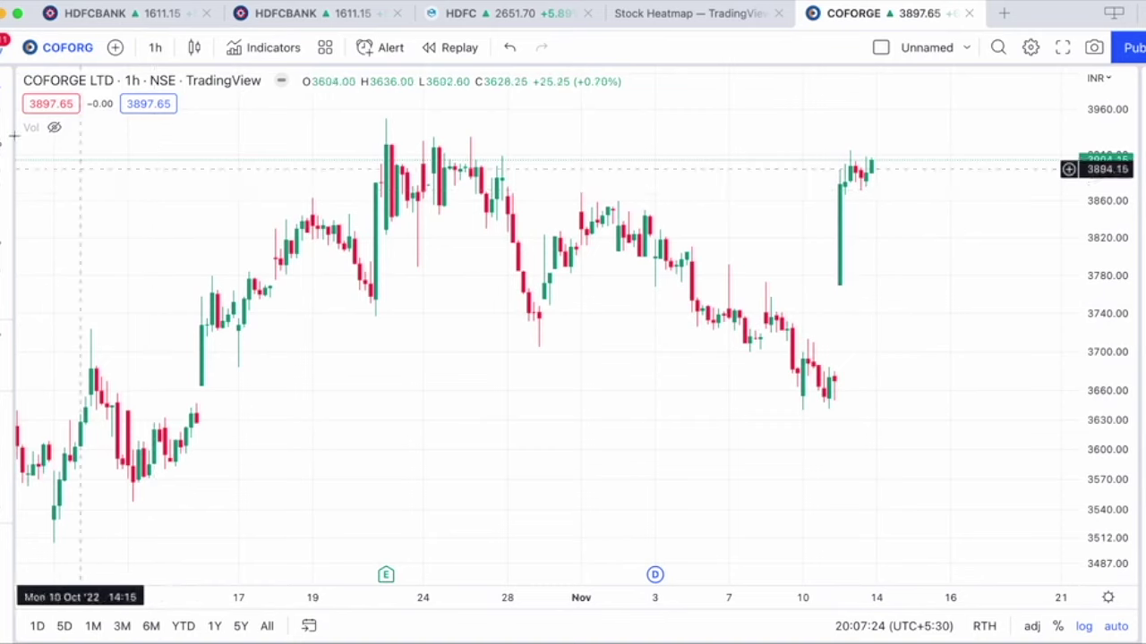
{"action": "left_click", "coordinate": [802, 452]}
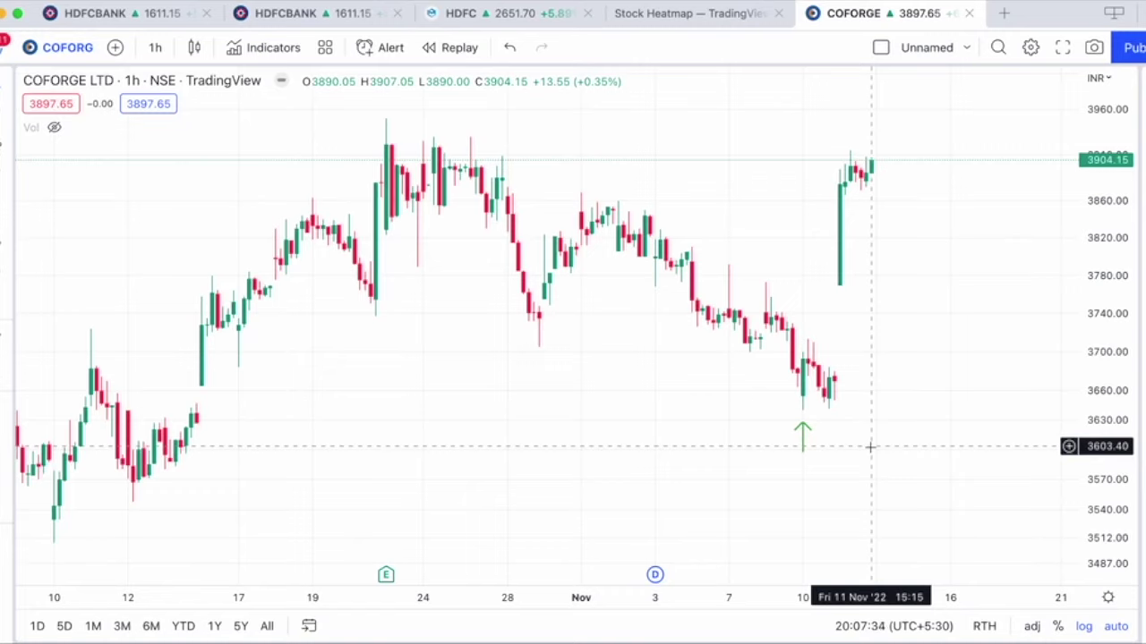
Step: Search for MINDTREE and open the MINDTREE LTD NSE chart
{"action": "left_click", "coordinate": [58, 55]}
{"action": "type", "text": "MID"}
{"action": "key", "text": "BackSpace"}
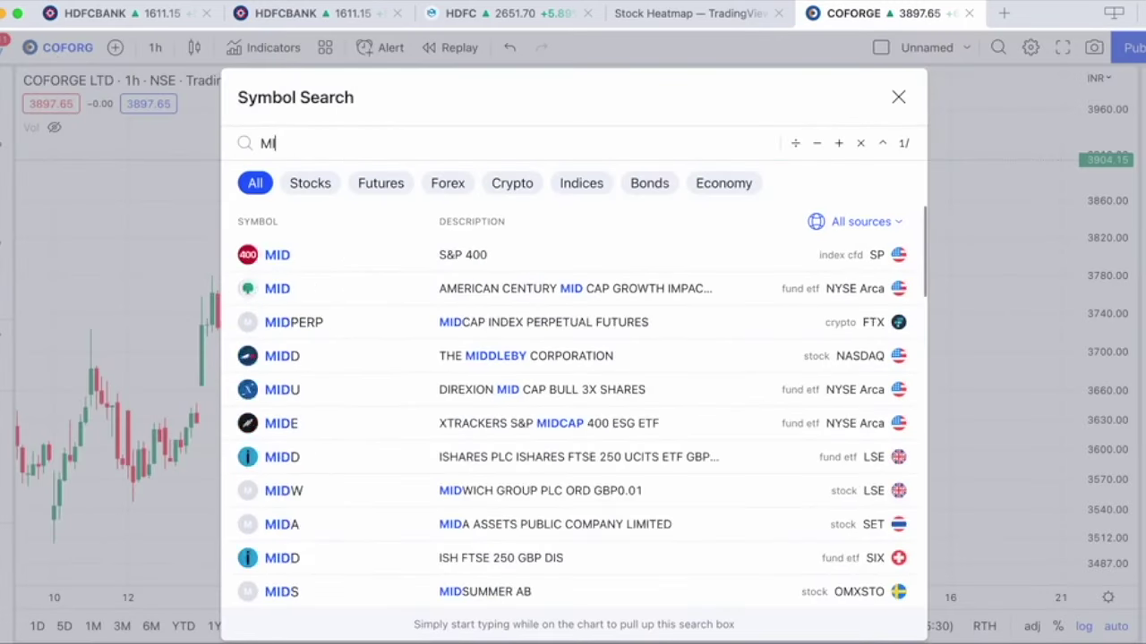
{"action": "type", "text": "NDTREE"}
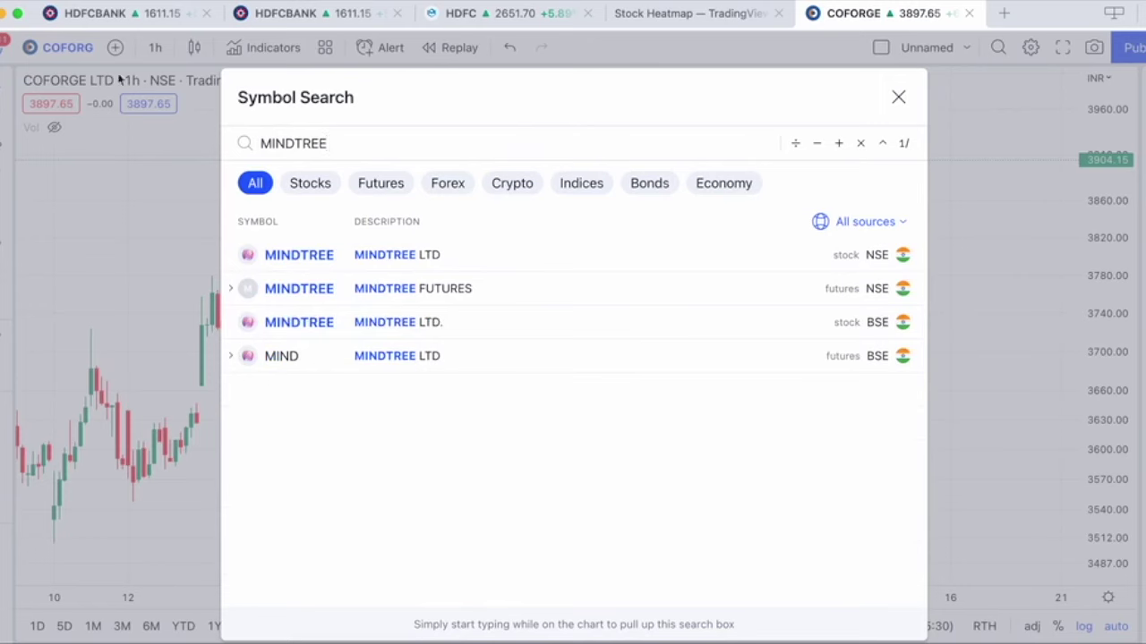
{"action": "left_click", "coordinate": [374, 255]}
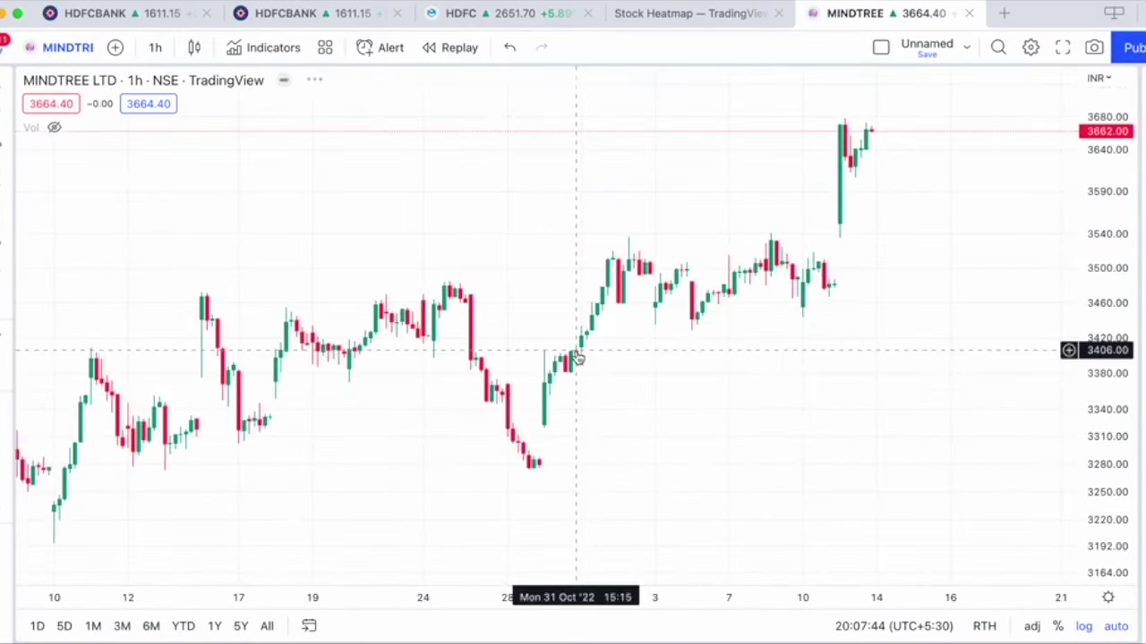
Step: Draw a green up arrow beneath the 10 November dip on the Mindtree hourly chart
{"action": "scroll", "coordinate": [787, 374], "scroll_direction": "up", "scroll_amount": 1}
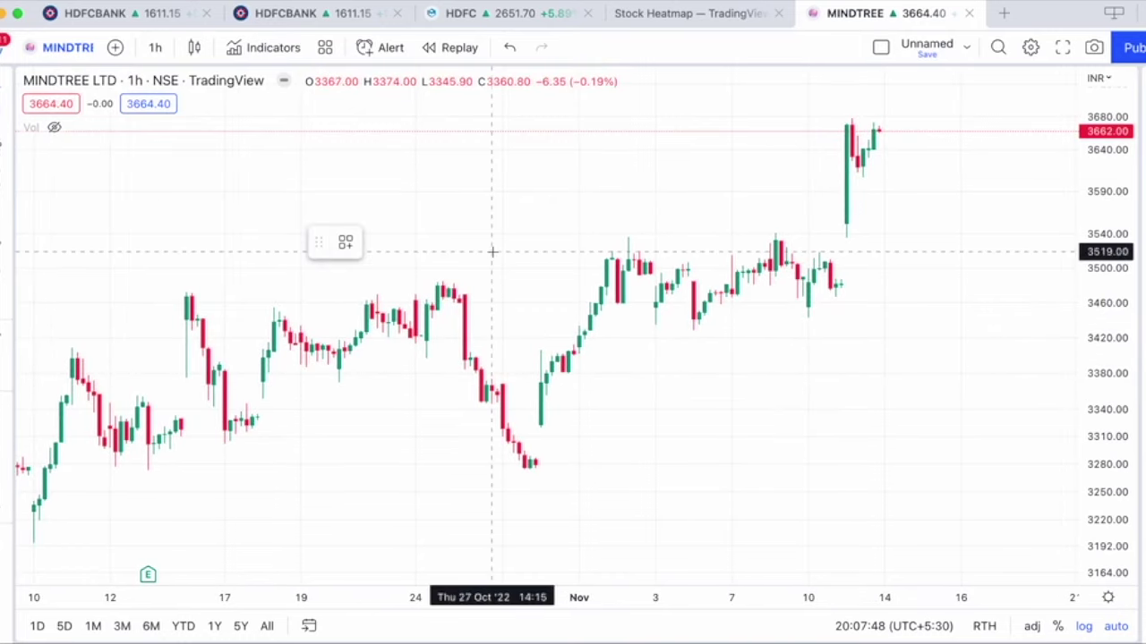
{"action": "left_click", "coordinate": [807, 369]}
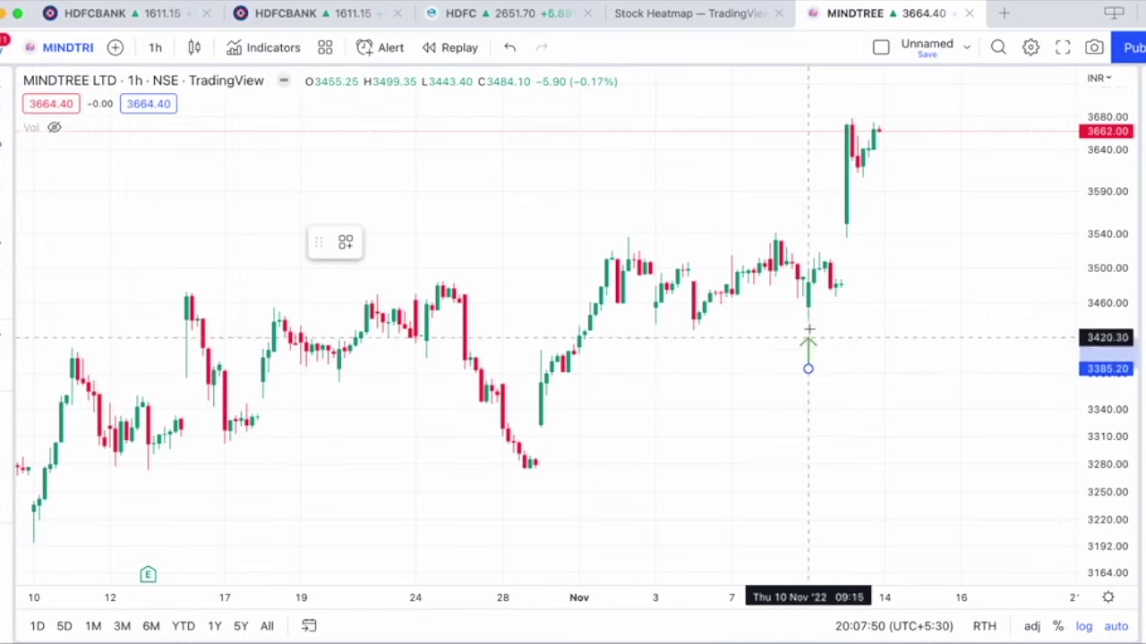
{"action": "left_click", "coordinate": [808, 329]}
{"action": "scroll", "coordinate": [864, 362], "scroll_direction": "up", "scroll_amount": 3}
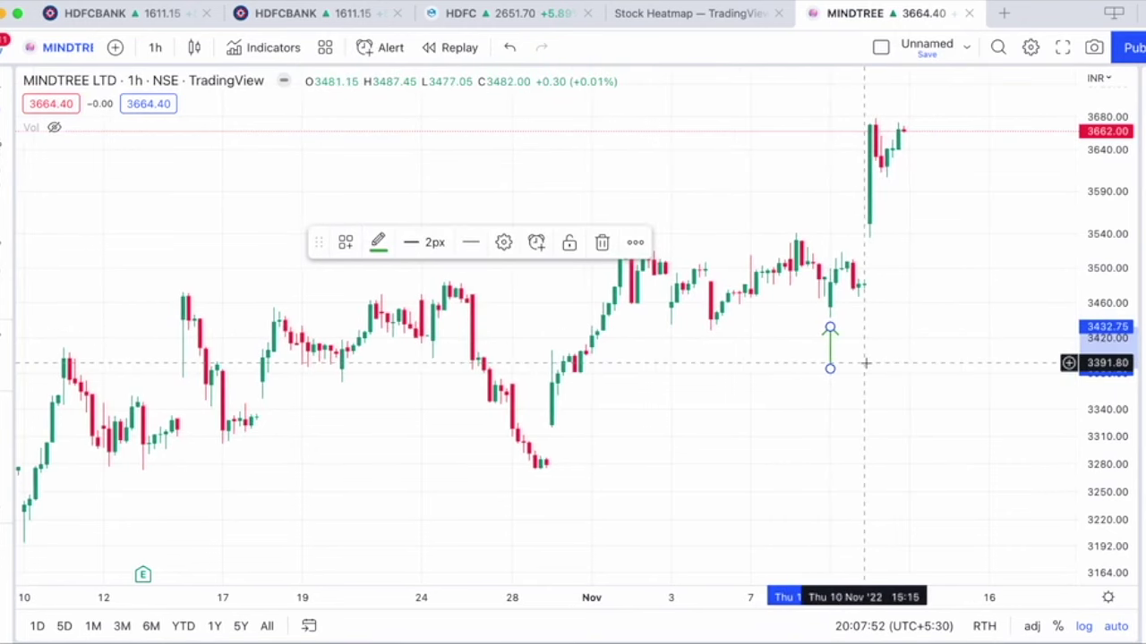
{"action": "scroll", "coordinate": [865, 362], "scroll_direction": "up", "scroll_amount": 2}
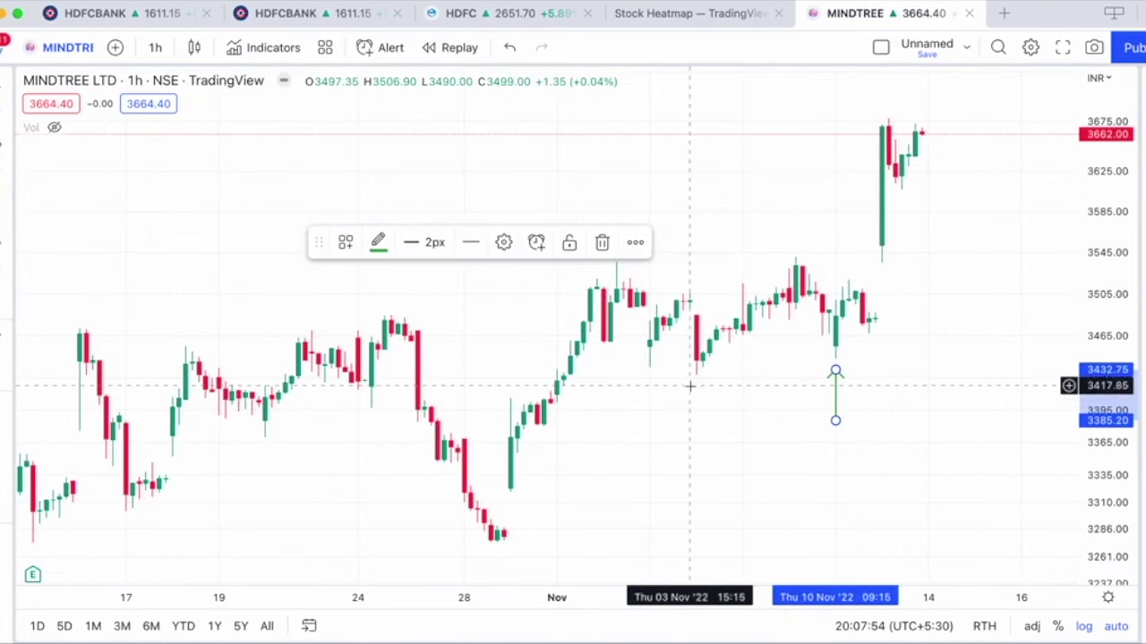
{"action": "left_click", "coordinate": [861, 338]}
{"action": "scroll", "coordinate": [870, 363], "scroll_direction": "down", "scroll_amount": 1}
{"action": "scroll", "coordinate": [870, 364], "scroll_direction": "down", "scroll_amount": 1}
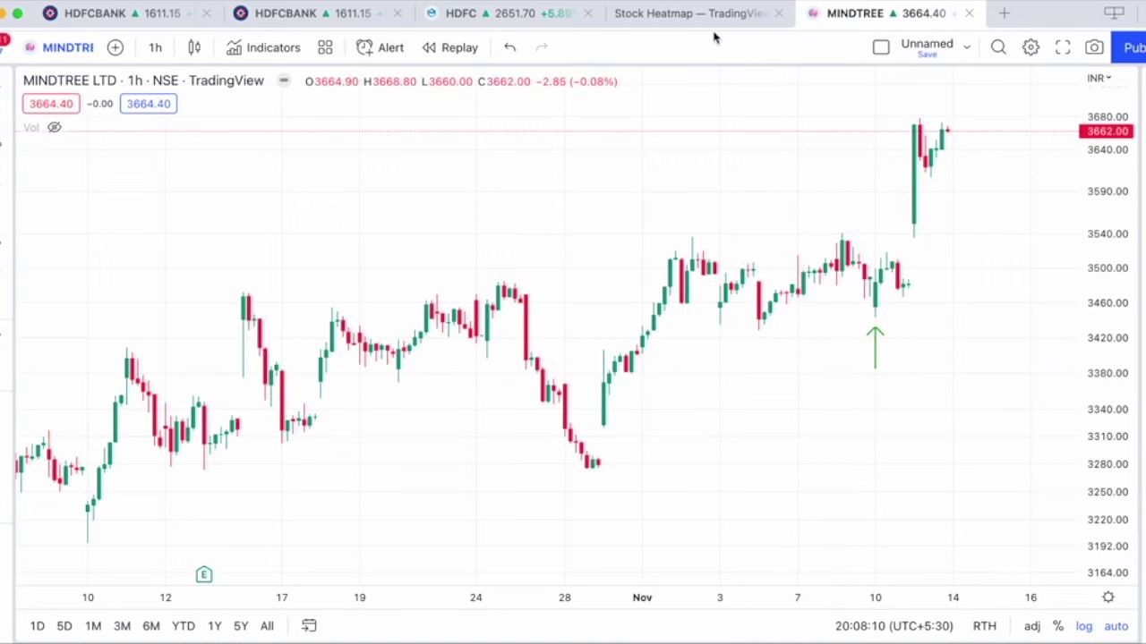
Step: Switch to the Nifty 50 Stock Heatmap showing Technology Services up, including INFY and TCS
{"action": "left_click", "coordinate": [685, 12]}
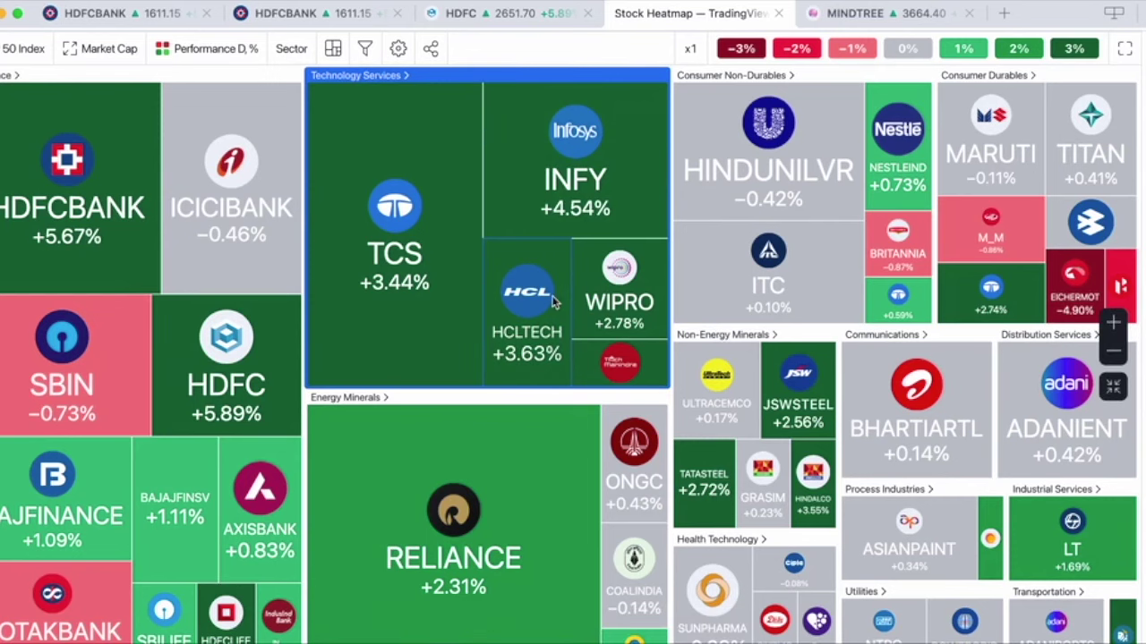
Step: Return to the MINDTREE chart and change its interval from 1h to 1 day
{"action": "left_click", "coordinate": [854, 13]}
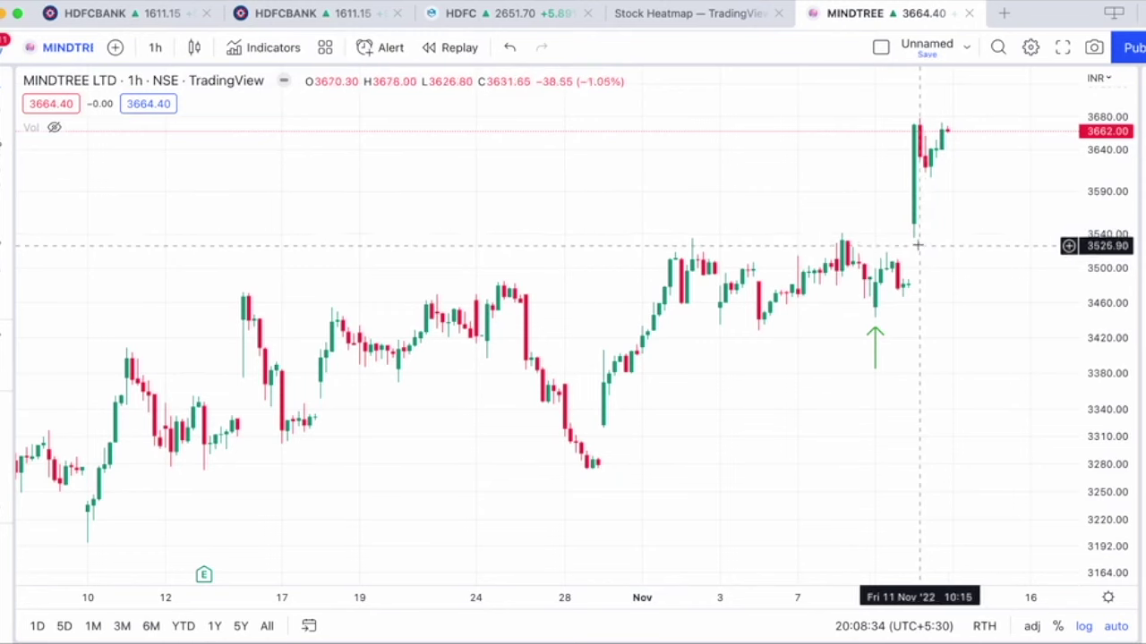
{"action": "scroll", "coordinate": [923, 241], "scroll_direction": "down", "scroll_amount": 3}
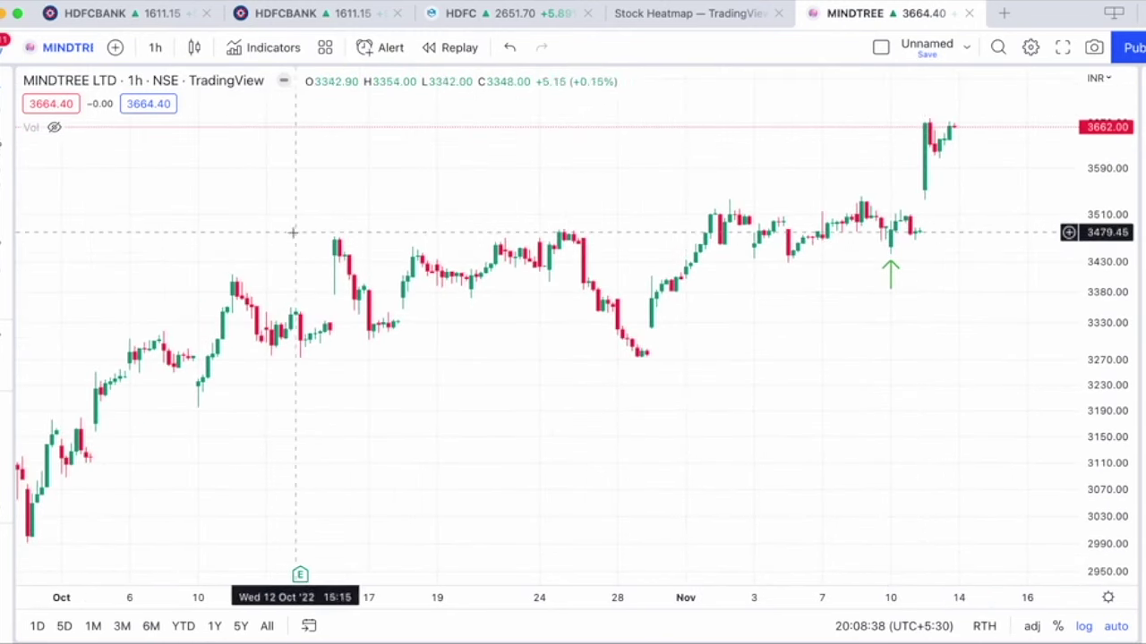
{"action": "left_click", "coordinate": [154, 47]}
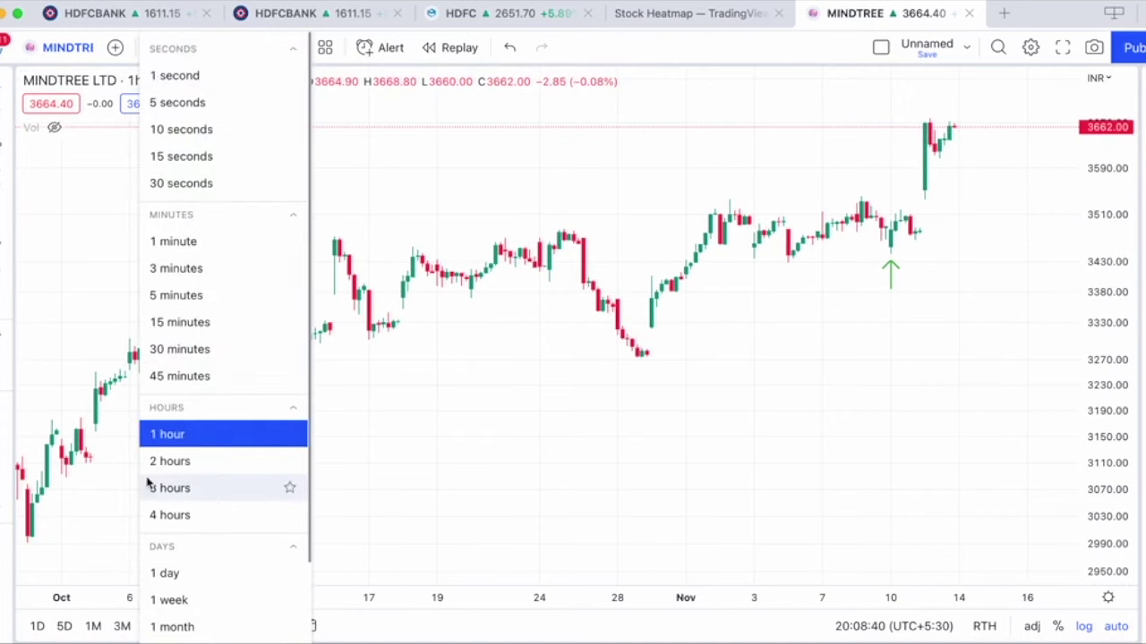
{"action": "left_click", "coordinate": [184, 578]}
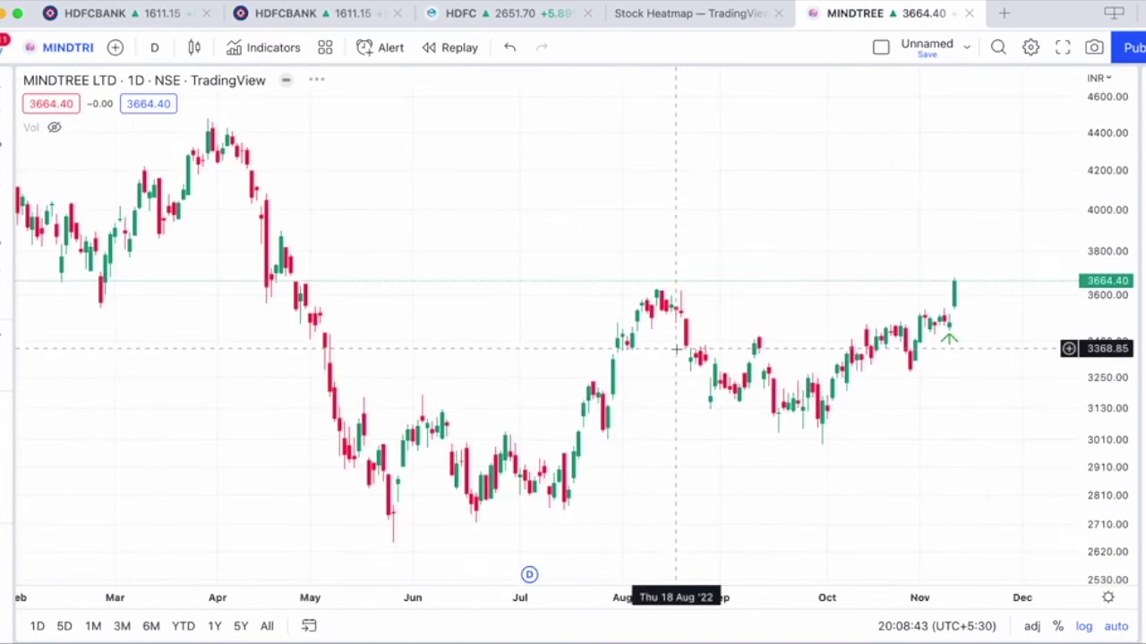
Step: Zoom out to a wider daily history and bring up the symbol search
{"action": "scroll", "coordinate": [676, 349], "scroll_direction": "down", "scroll_amount": 3}
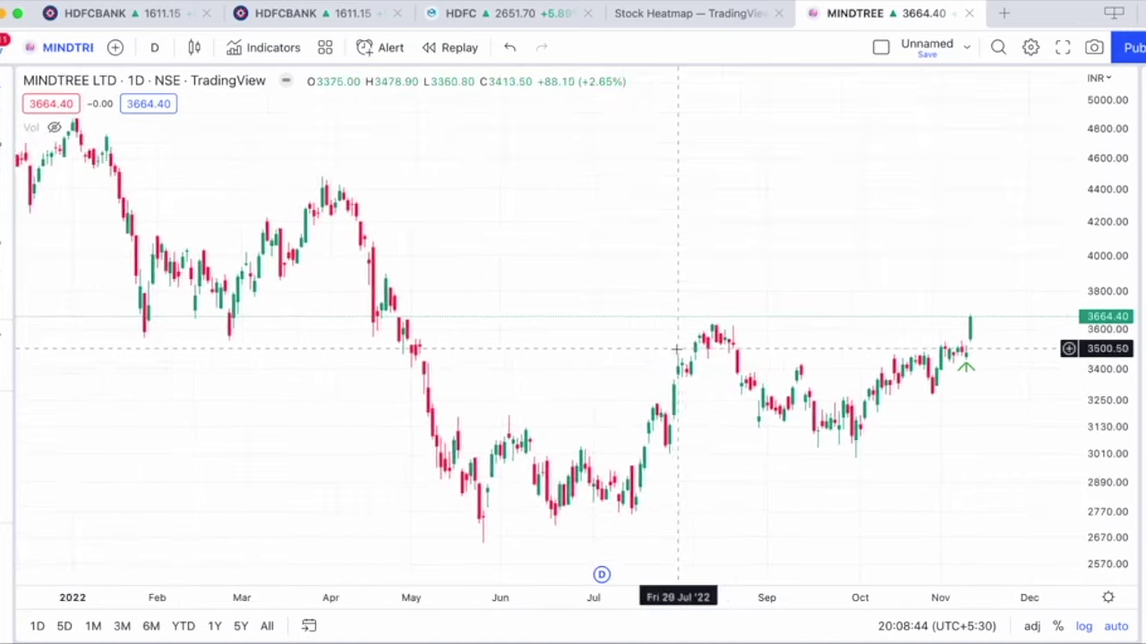
{"action": "scroll", "coordinate": [670, 368], "scroll_direction": "right", "scroll_amount": 3}
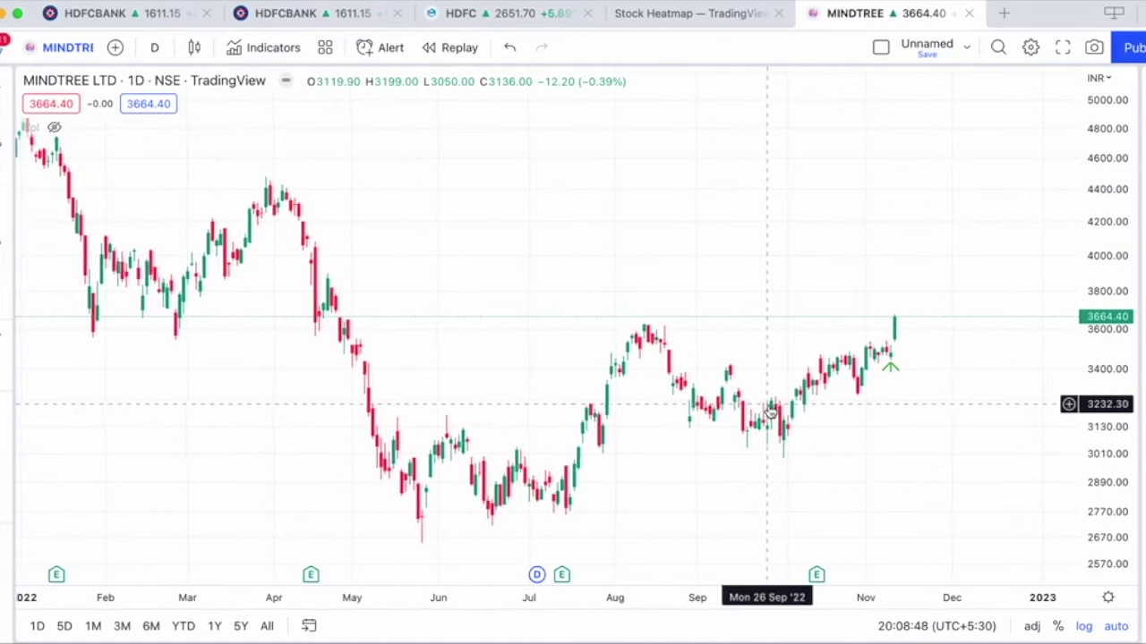
{"action": "scroll", "coordinate": [767, 405], "scroll_direction": "down", "scroll_amount": 5}
{"action": "scroll", "coordinate": [767, 405], "scroll_direction": "down", "scroll_amount": 3}
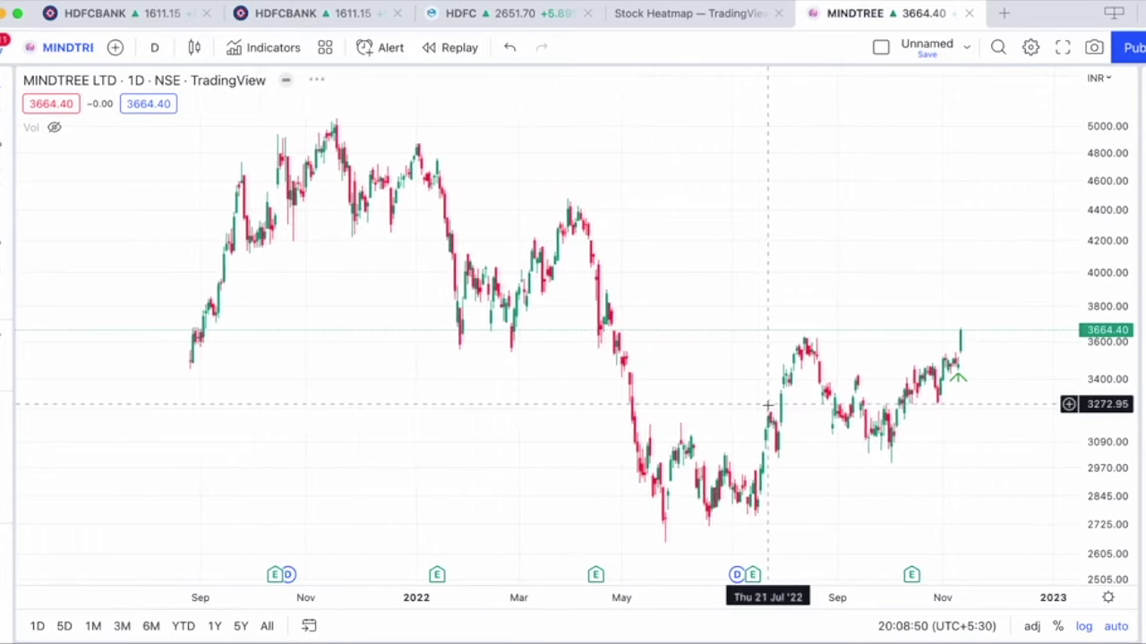
{"action": "scroll", "coordinate": [767, 404], "scroll_direction": "right", "scroll_amount": 3}
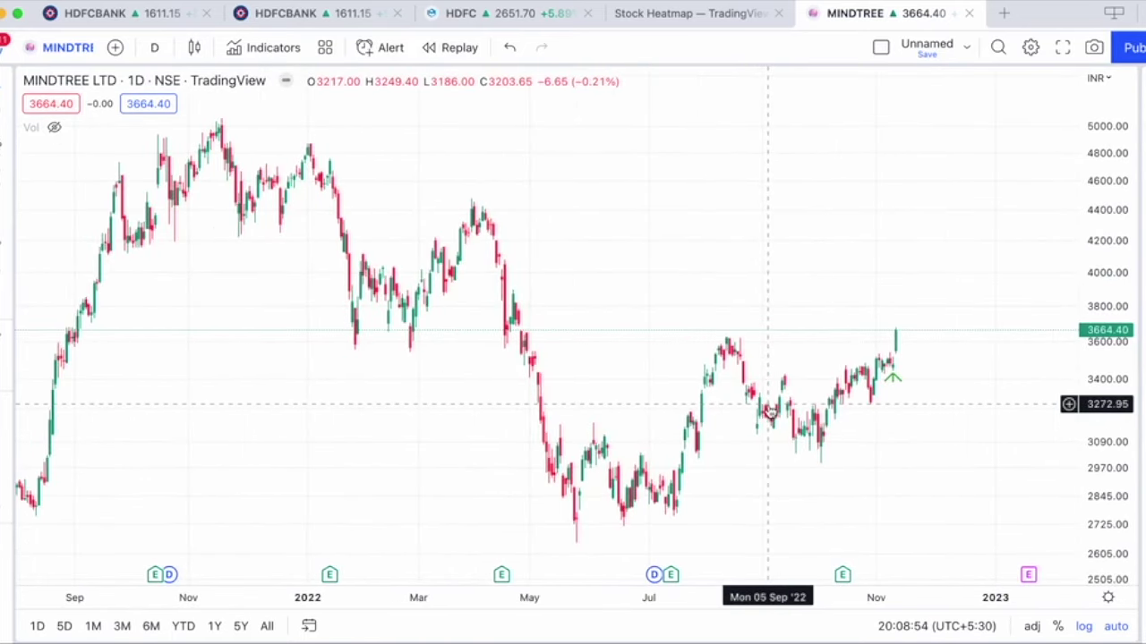
{"action": "scroll", "coordinate": [767, 405], "scroll_direction": "down", "scroll_amount": 3}
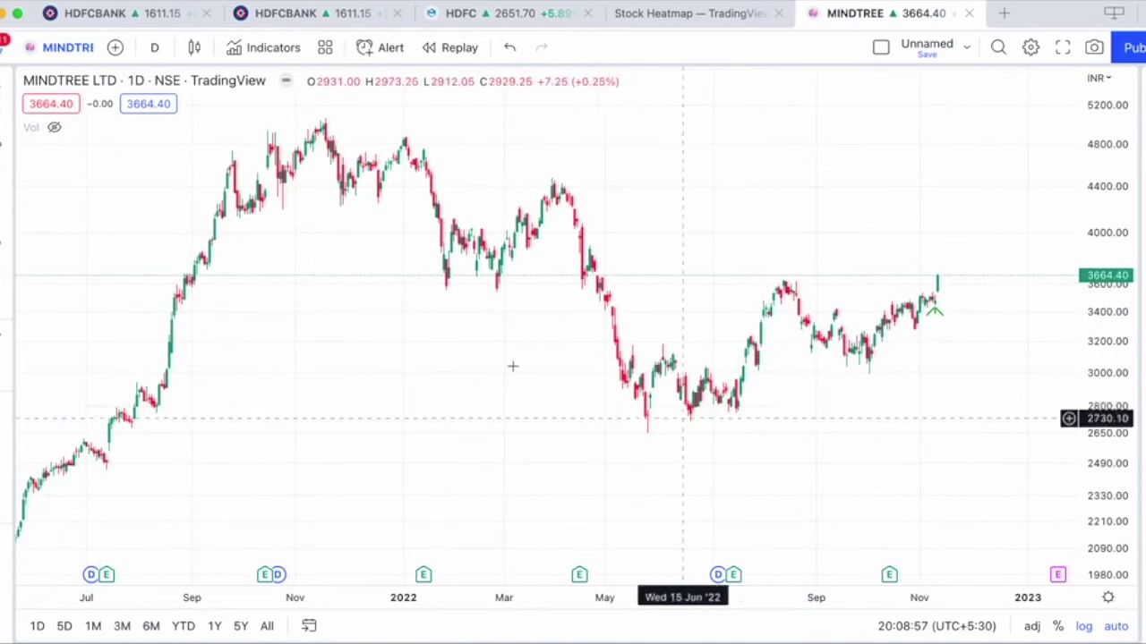
{"action": "left_click", "coordinate": [66, 49]}
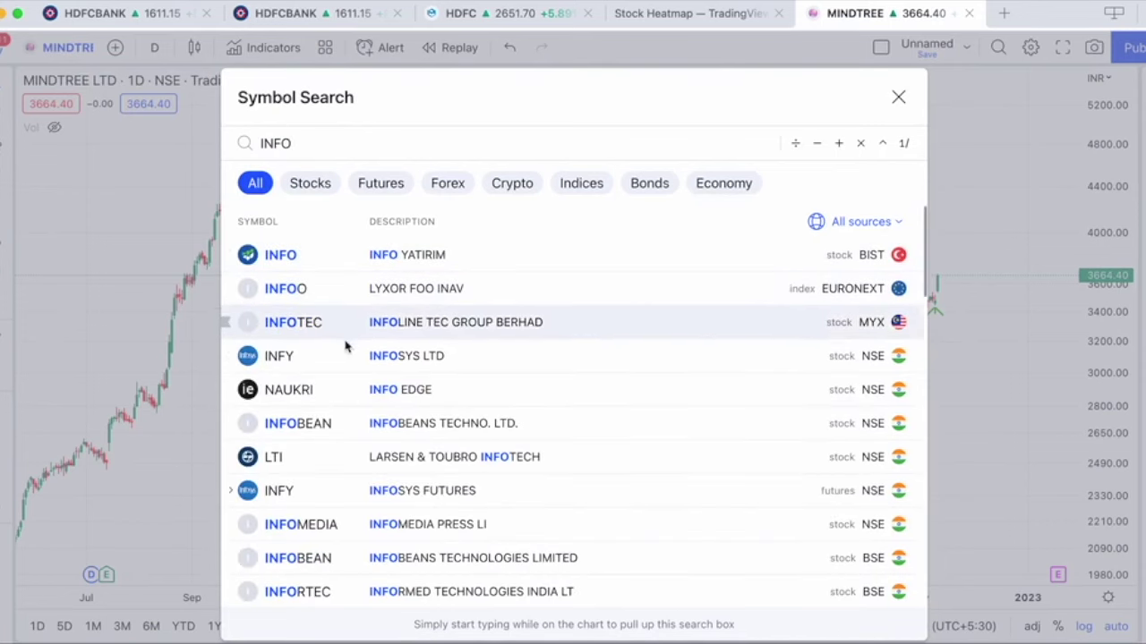
Step: Open the INFOSYS LTD NSE daily chart
{"action": "left_click", "coordinate": [344, 356]}
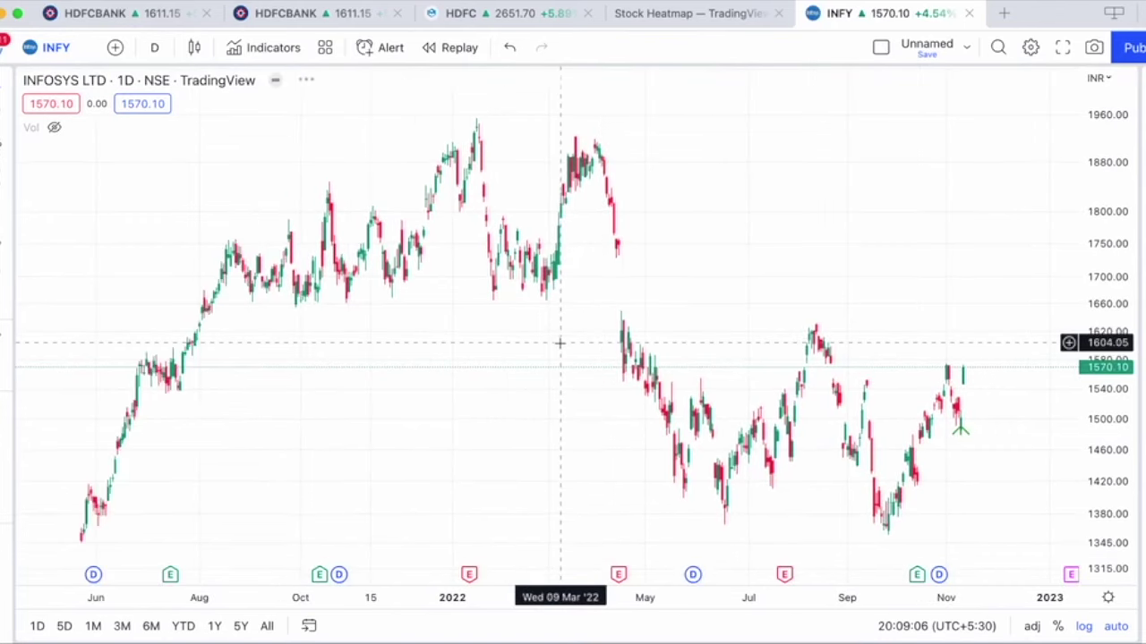
{"action": "scroll", "coordinate": [560, 342], "scroll_direction": "up", "scroll_amount": 3}
{"action": "scroll", "coordinate": [537, 342], "scroll_direction": "down", "scroll_amount": 1}
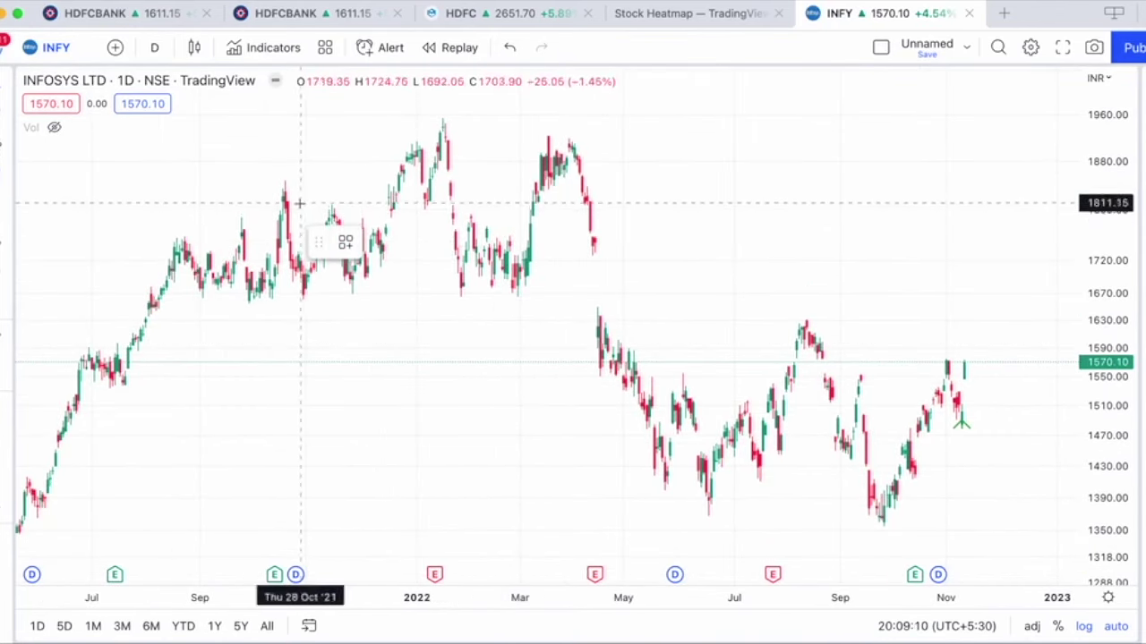
Step: Draw a box over the Sep 2021–Apr 2022 resistance zone between about 1670 and 1828
{"action": "left_click", "coordinate": [213, 192]}
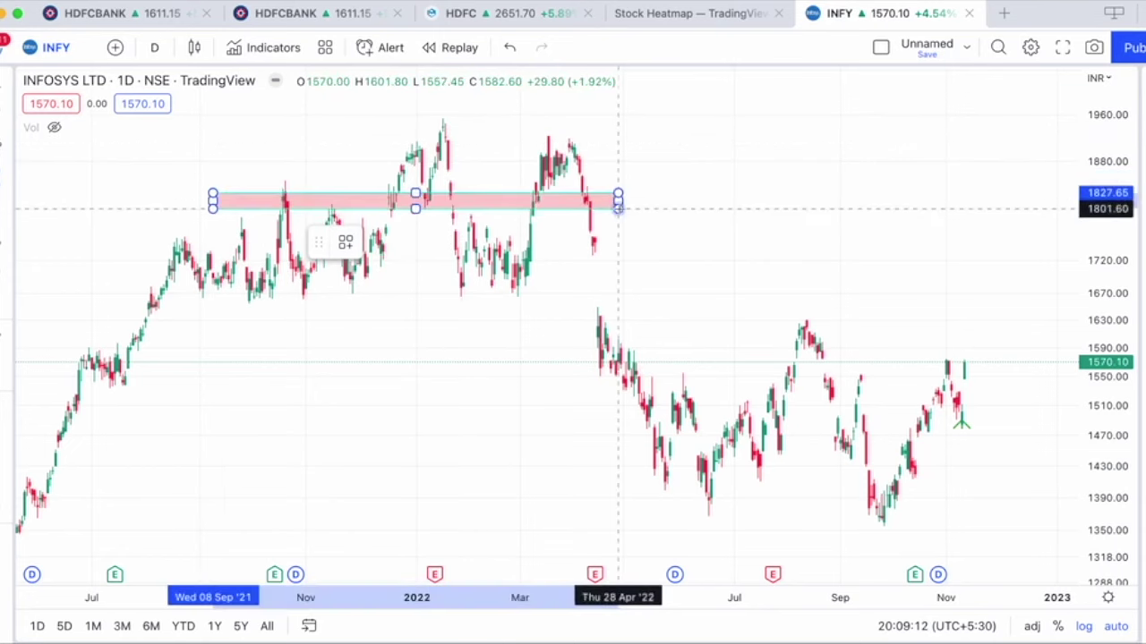
{"action": "left_click", "coordinate": [646, 295]}
{"action": "scroll", "coordinate": [524, 355], "scroll_direction": "down", "scroll_amount": 2}
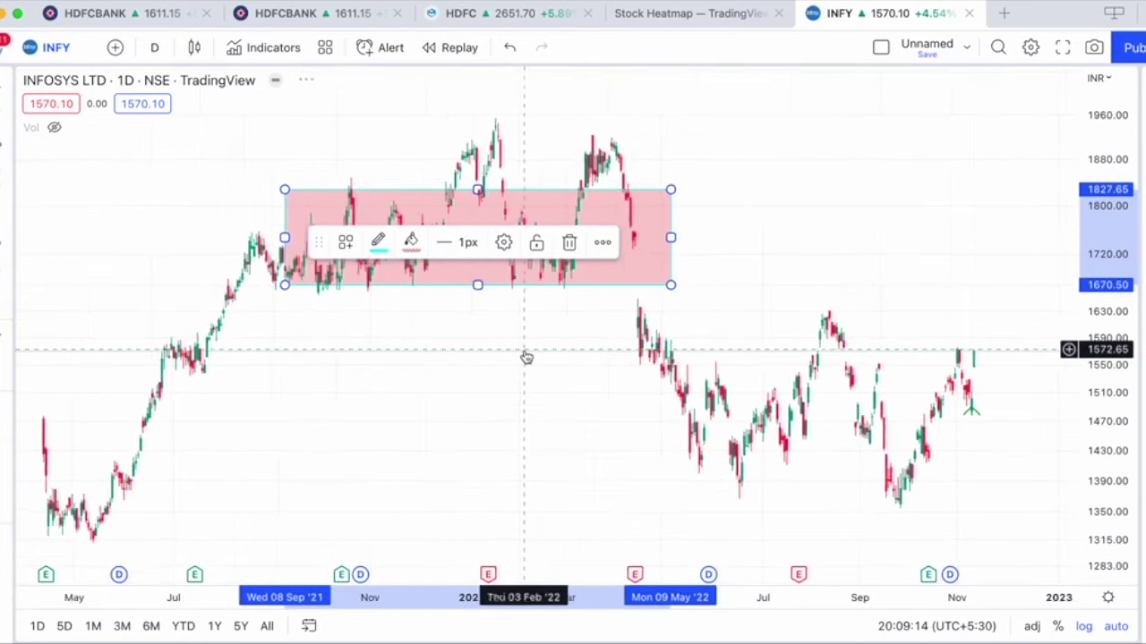
{"action": "scroll", "coordinate": [526, 357], "scroll_direction": "up", "scroll_amount": 2}
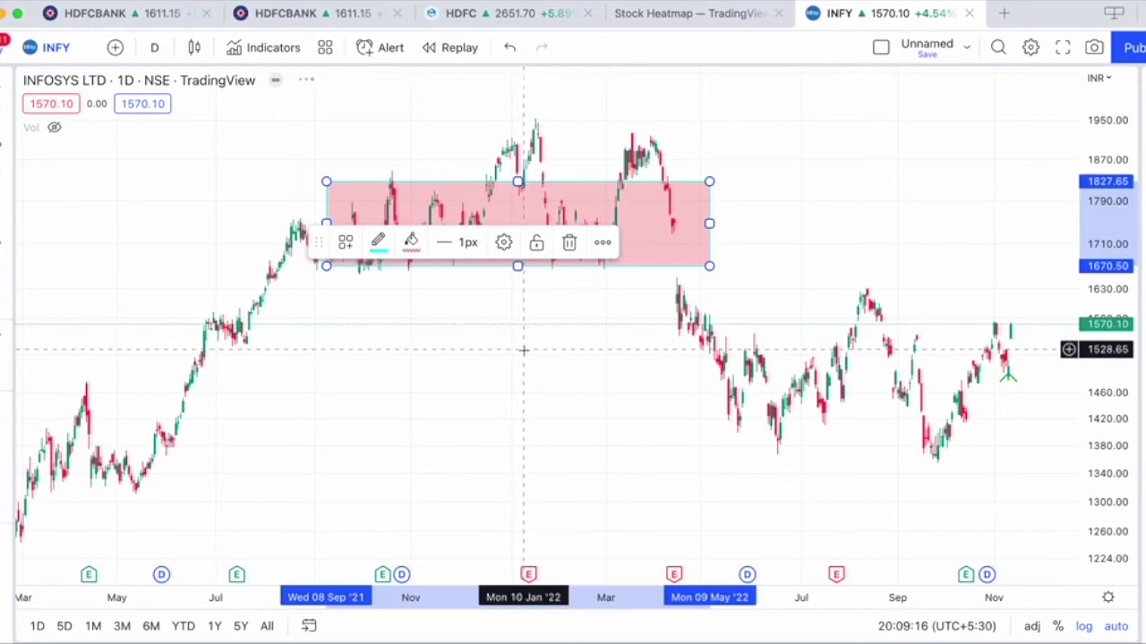
{"action": "left_click", "coordinate": [514, 415]}
{"action": "scroll", "coordinate": [515, 414], "scroll_direction": "down", "scroll_amount": 5}
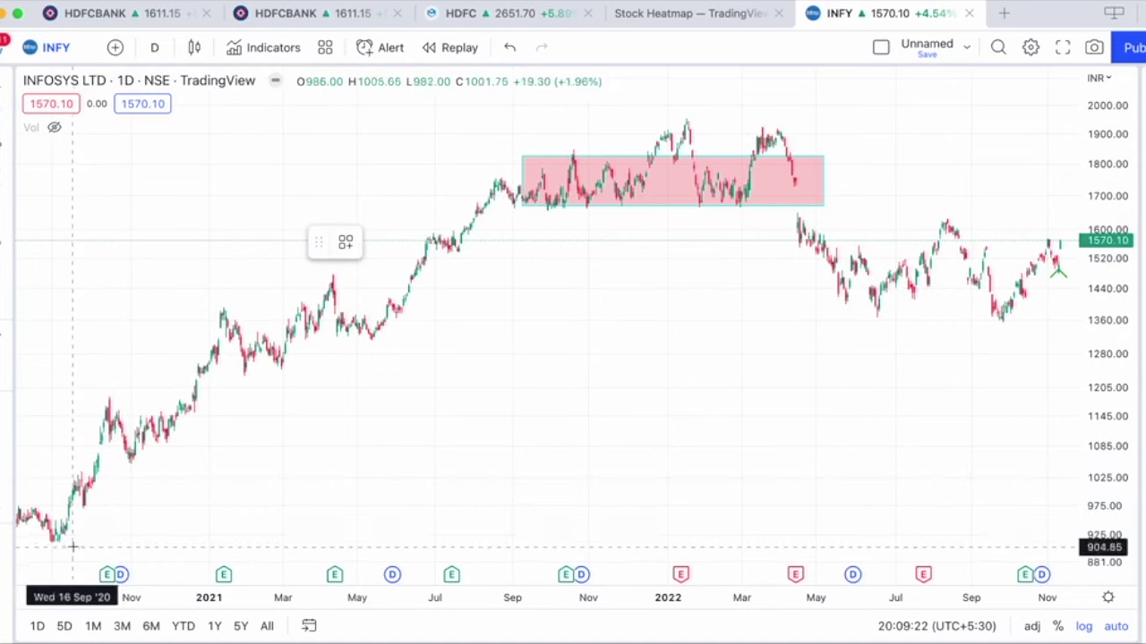
{"action": "scroll", "coordinate": [121, 519], "scroll_direction": "down", "scroll_amount": 2}
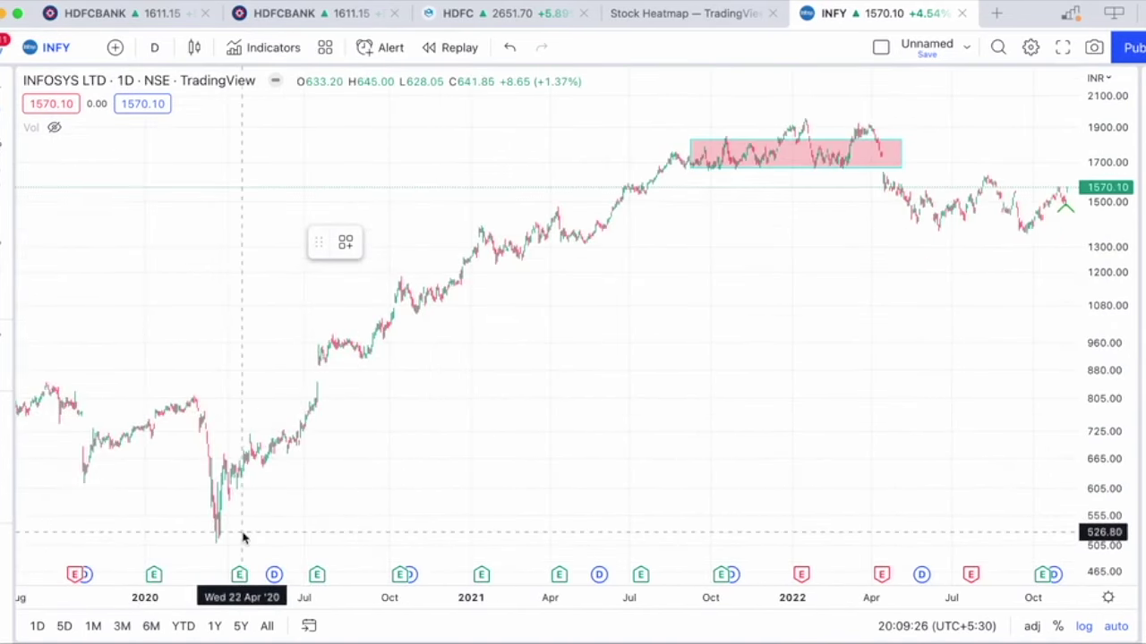
{"action": "scroll", "coordinate": [281, 499], "scroll_direction": "up", "scroll_amount": 1}
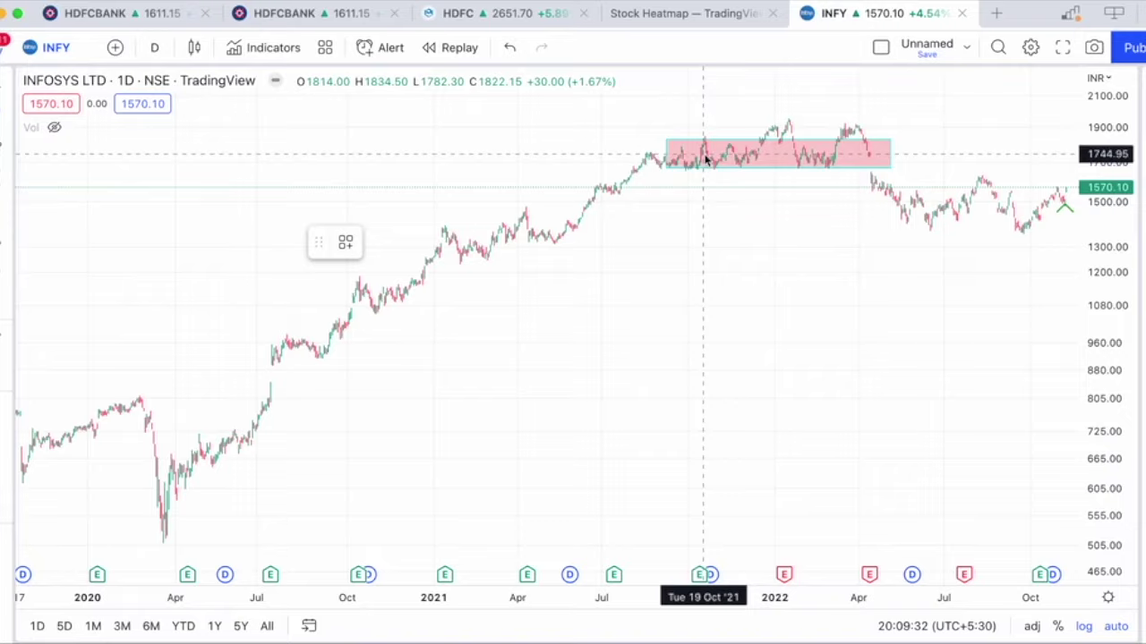
{"action": "scroll", "coordinate": [704, 168], "scroll_direction": "up", "scroll_amount": 1}
{"action": "scroll", "coordinate": [704, 168], "scroll_direction": "up", "scroll_amount": 1}
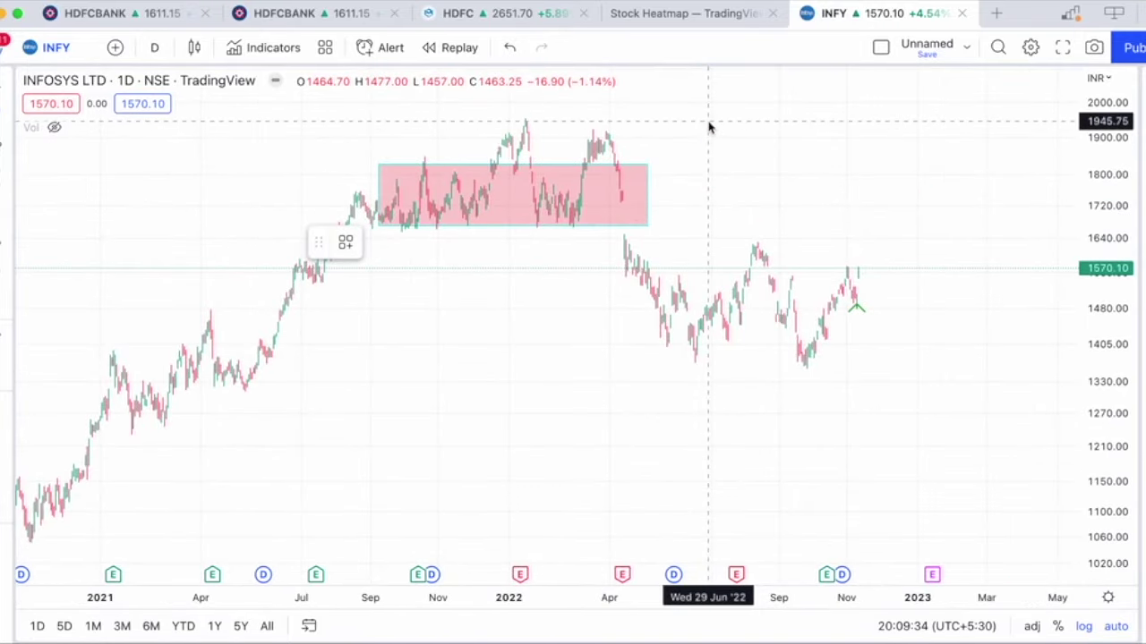
{"action": "scroll", "coordinate": [747, 223], "scroll_direction": "up", "scroll_amount": 4}
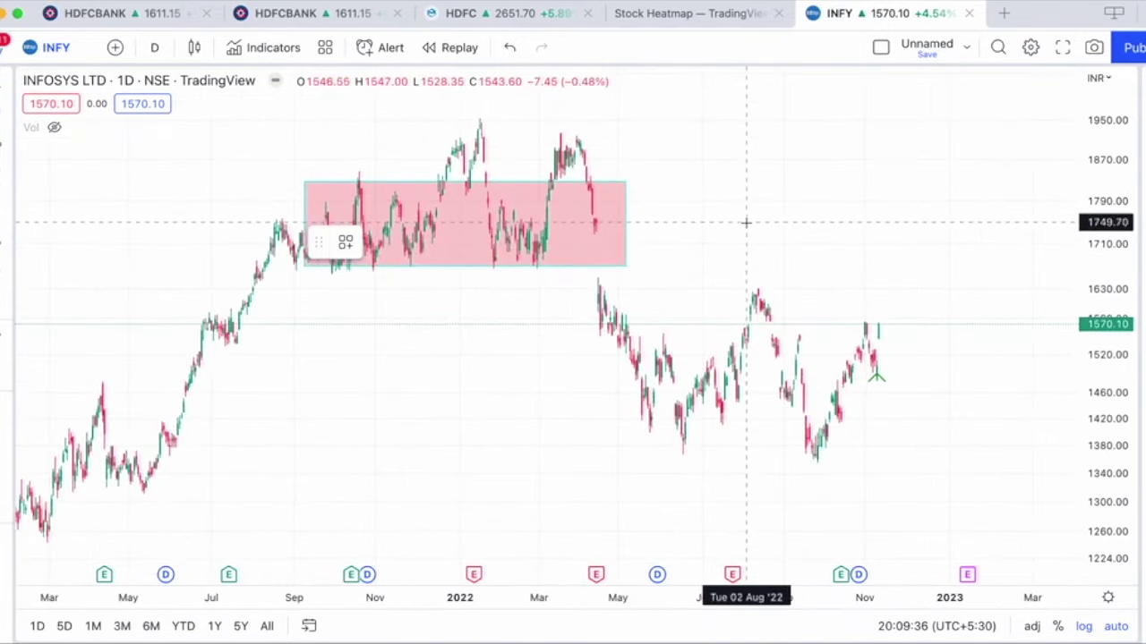
{"action": "scroll", "coordinate": [746, 223], "scroll_direction": "up", "scroll_amount": 1}
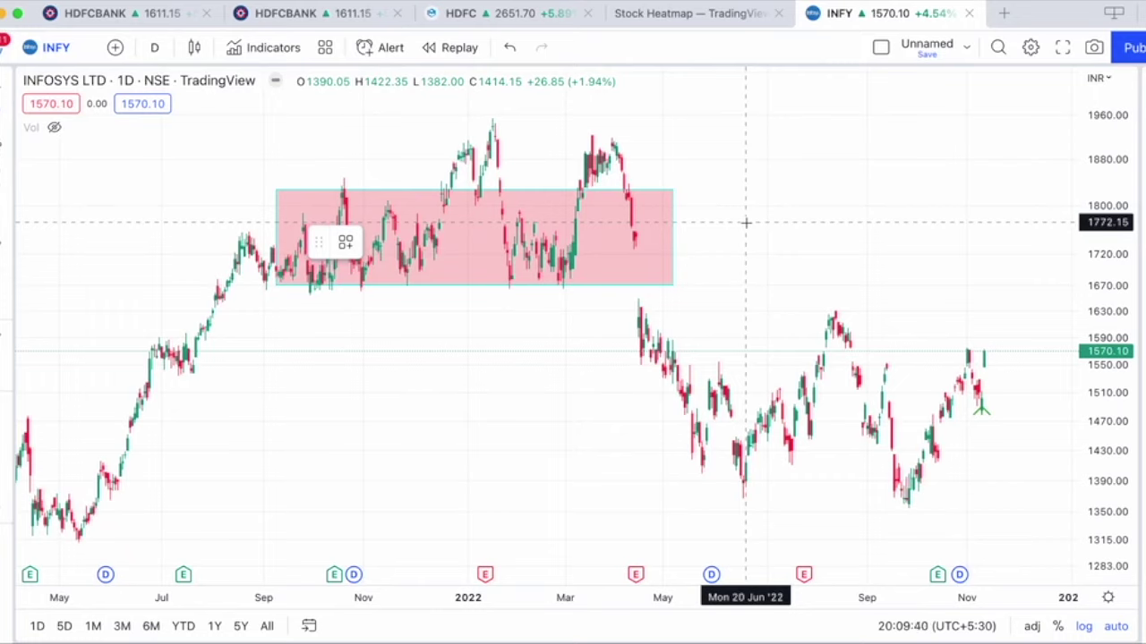
Step: Place a green up arrow below the pink band, tipped at its lower edge near the February 2022 low
{"action": "left_click", "coordinate": [545, 323]}
{"action": "left_click", "coordinate": [545, 291]}
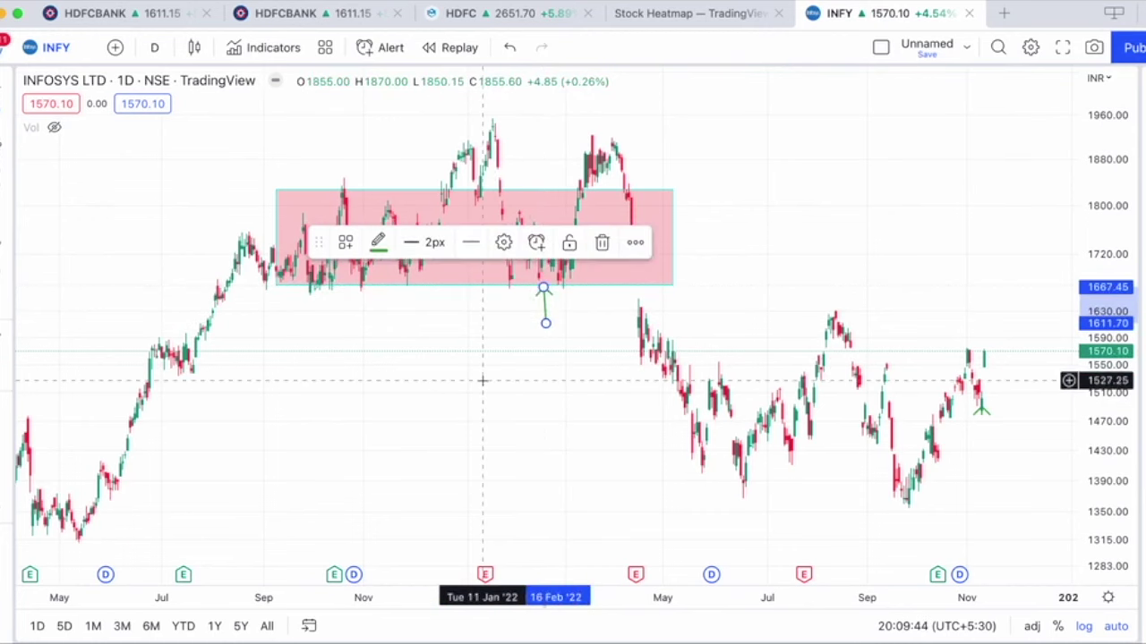
{"action": "left_click", "coordinate": [485, 380]}
{"action": "scroll", "coordinate": [635, 324], "scroll_direction": "down", "scroll_amount": 2}
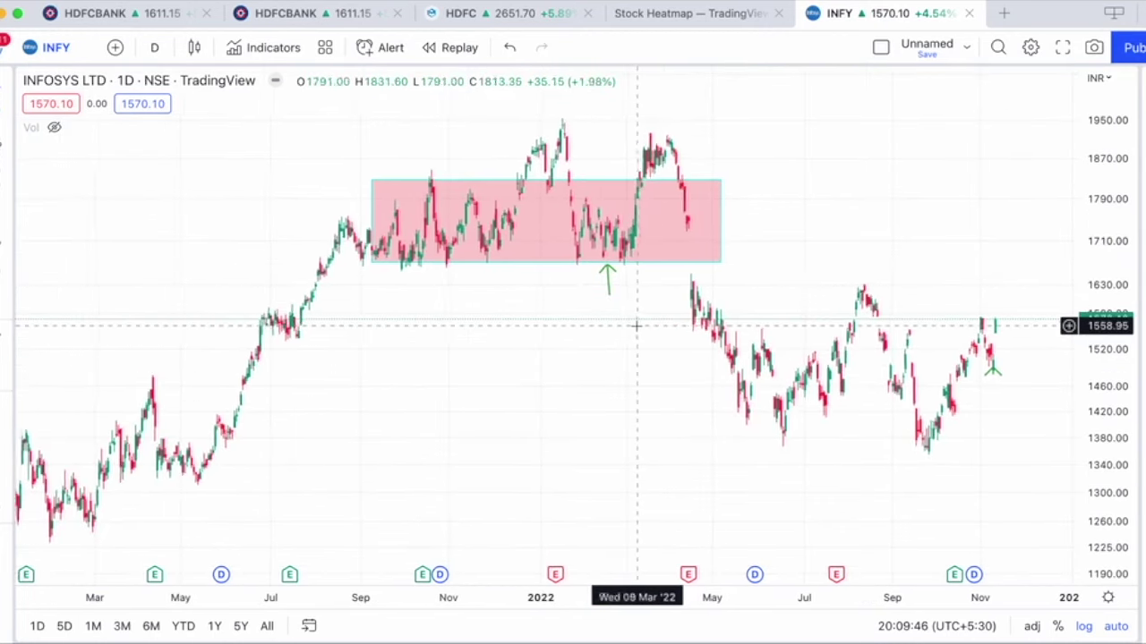
{"action": "scroll", "coordinate": [698, 363], "scroll_direction": "up", "scroll_amount": 2}
{"action": "scroll", "coordinate": [697, 364], "scroll_direction": "up", "scroll_amount": 2}
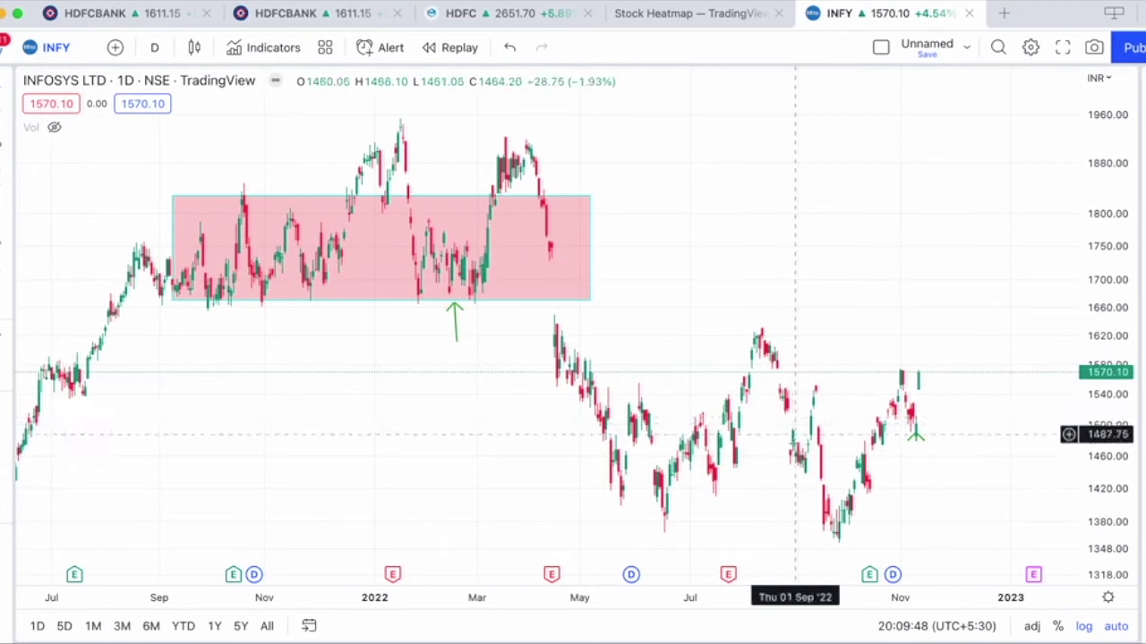
{"action": "scroll", "coordinate": [799, 443], "scroll_direction": "up", "scroll_amount": 4}
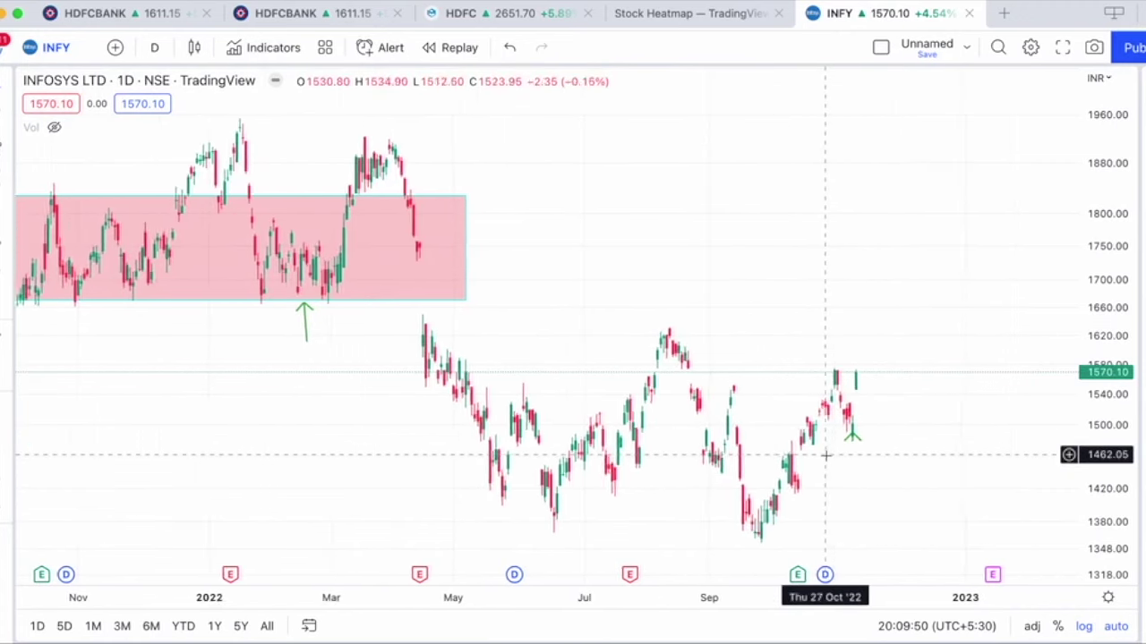
{"action": "scroll", "coordinate": [900, 468], "scroll_direction": "up", "scroll_amount": 3}
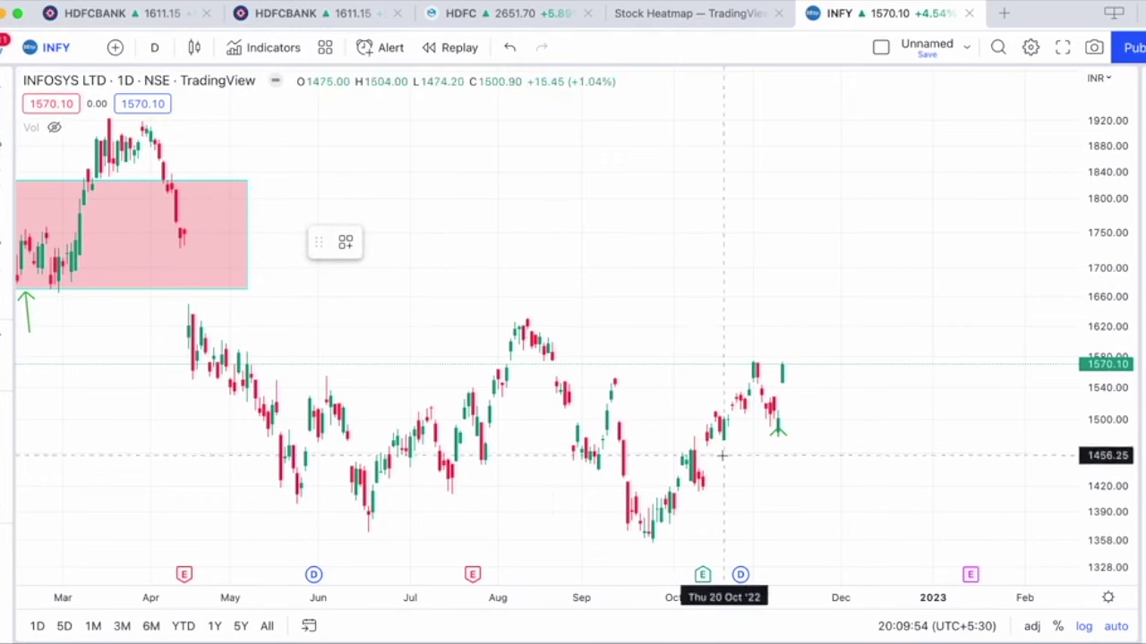
Step: Draw a green arrow from the late-September low to the late-October high
{"action": "left_click", "coordinate": [639, 501]}
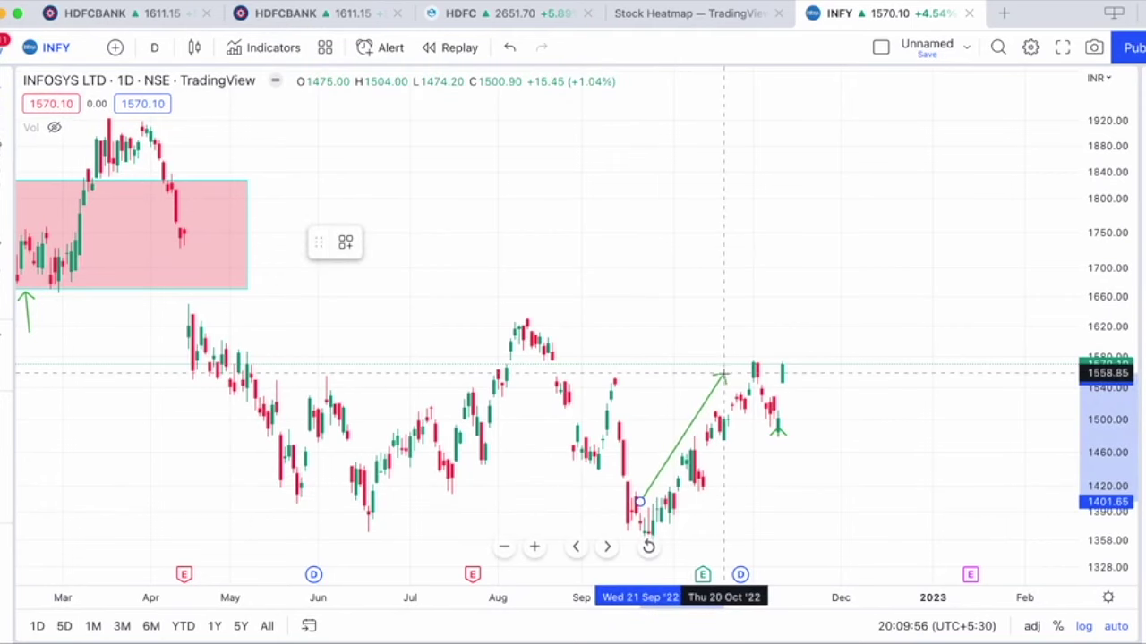
{"action": "left_click", "coordinate": [741, 364]}
{"action": "left_click", "coordinate": [822, 326]}
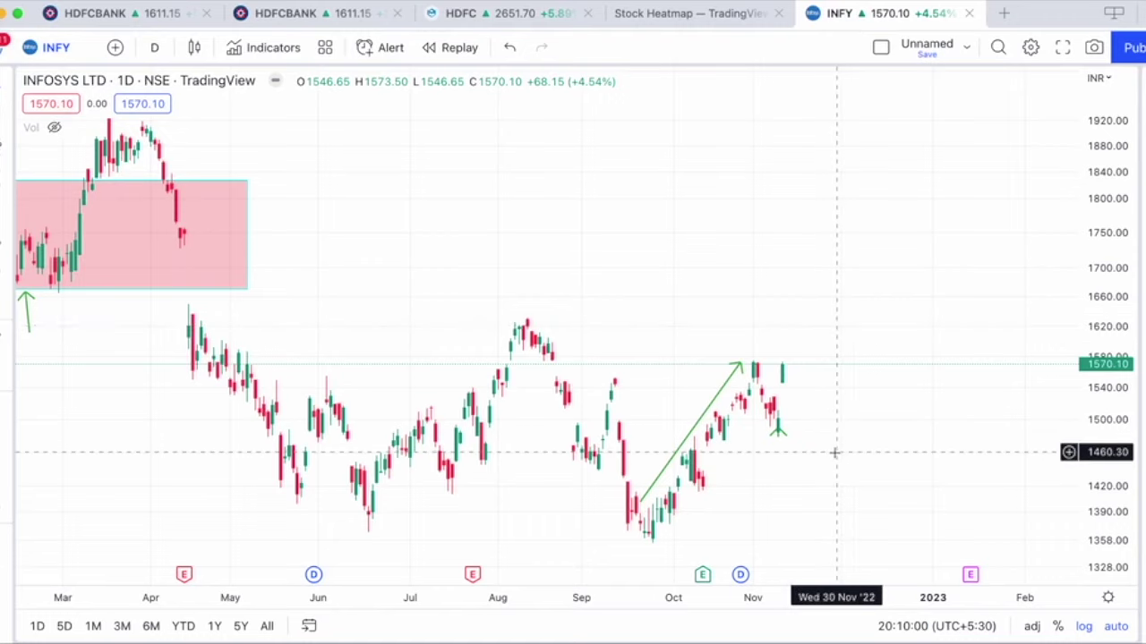
Step: Reposition the small arrow to run from the October high down to the November pullback low
{"action": "left_click", "coordinate": [778, 434]}
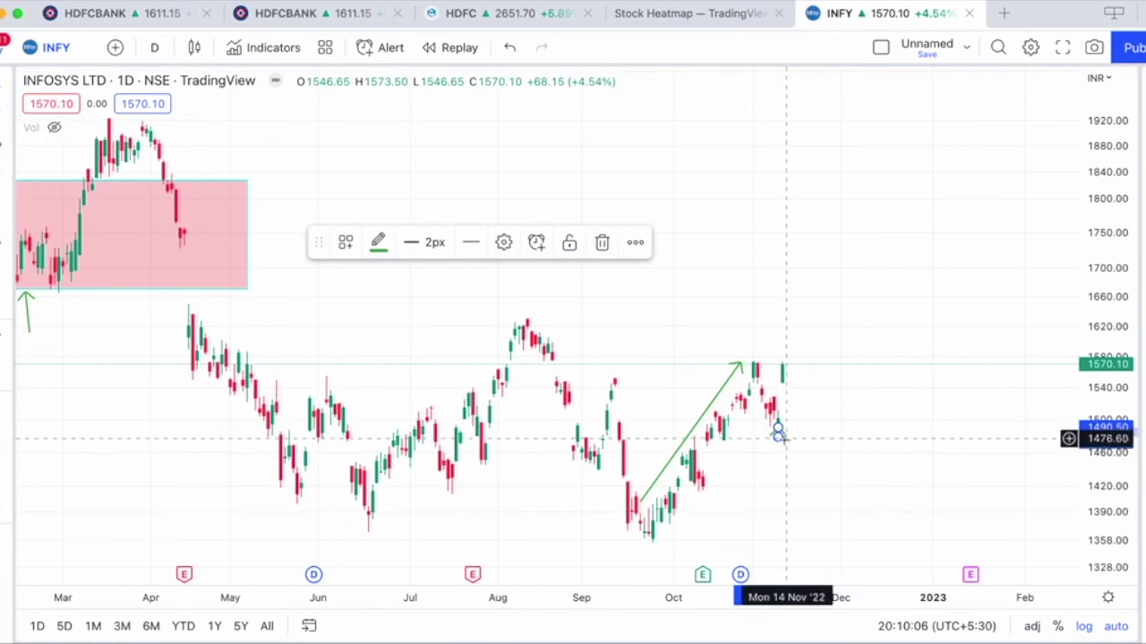
{"action": "left_click", "coordinate": [752, 408]}
{"action": "left_click_drag", "start_coordinate": [751, 409], "coordinate": [739, 366]}
{"action": "mouse_move", "coordinate": [779, 429]}
{"action": "left_mouse_down"}
{"action": "mouse_move", "coordinate": [767, 435]}
{"action": "mouse_move", "coordinate": [816, 535]}
{"action": "left_mouse_up"}
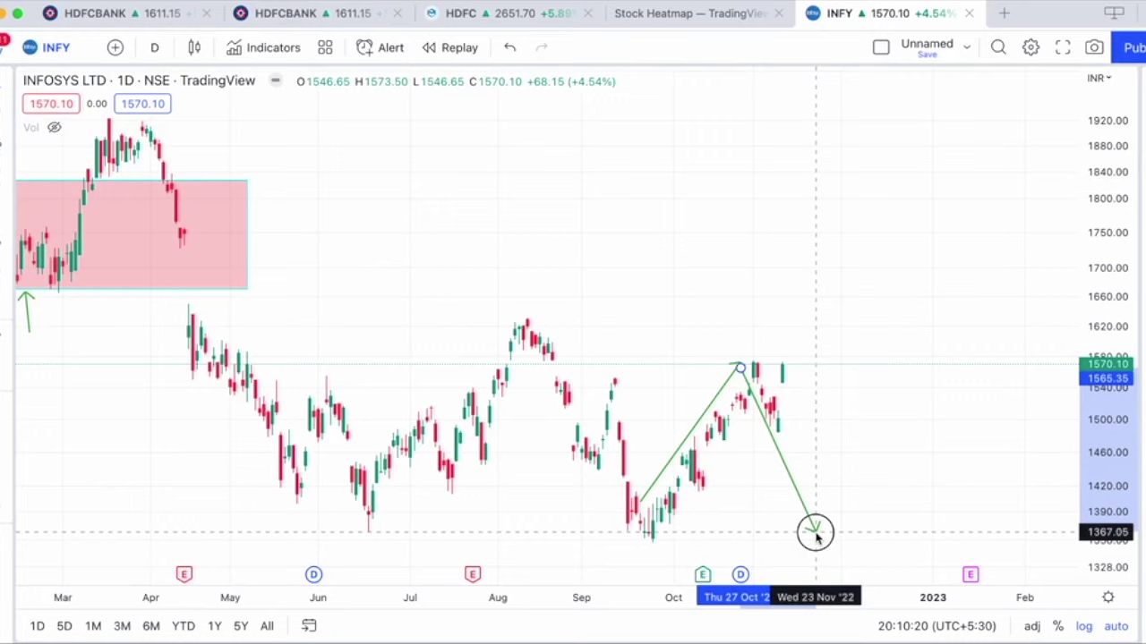
{"action": "left_click_drag", "start_coordinate": [816, 536], "coordinate": [770, 435]}
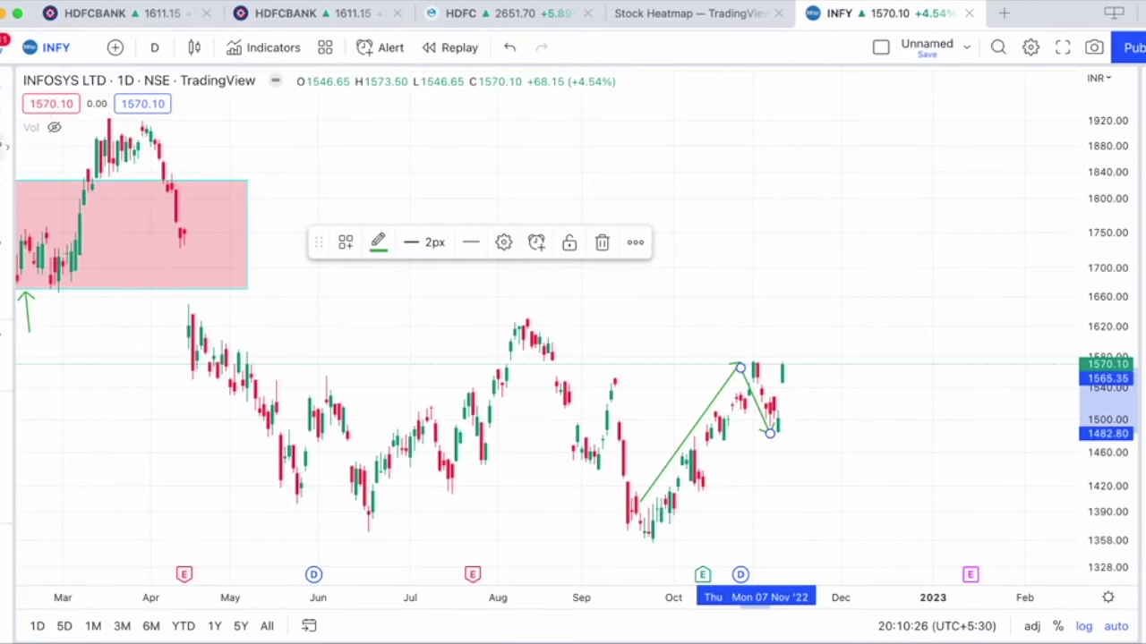
{"action": "left_click", "coordinate": [30, 124]}
Step: Draw a red support line at the November pullback low near 1483
{"action": "left_click", "coordinate": [31, 124]}
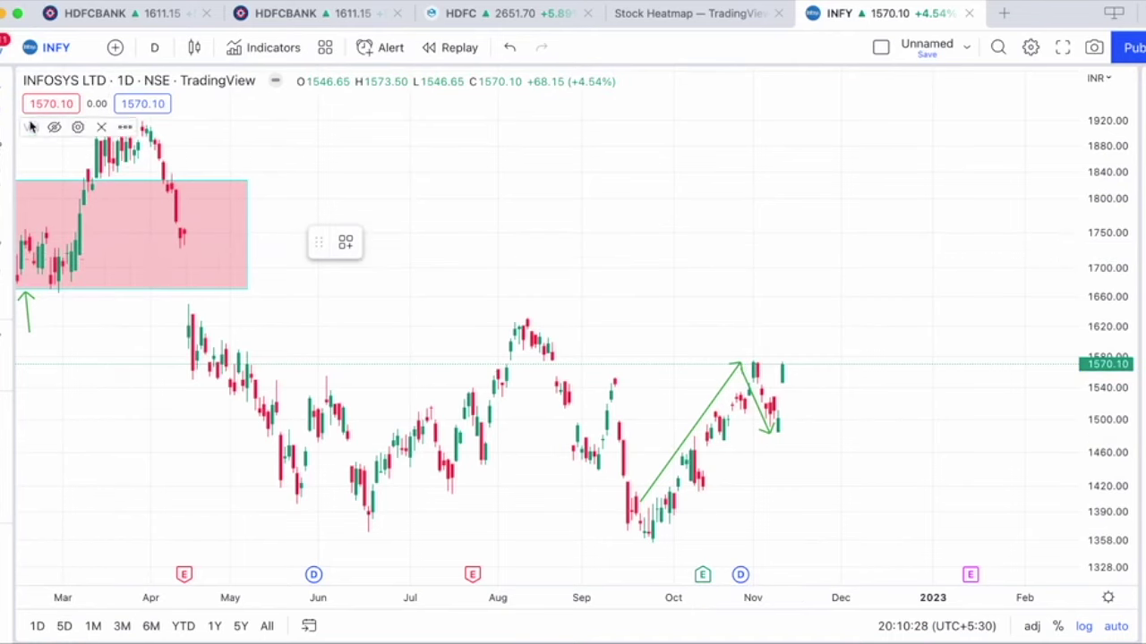
{"action": "left_click", "coordinate": [707, 433]}
{"action": "left_click", "coordinate": [829, 433]}
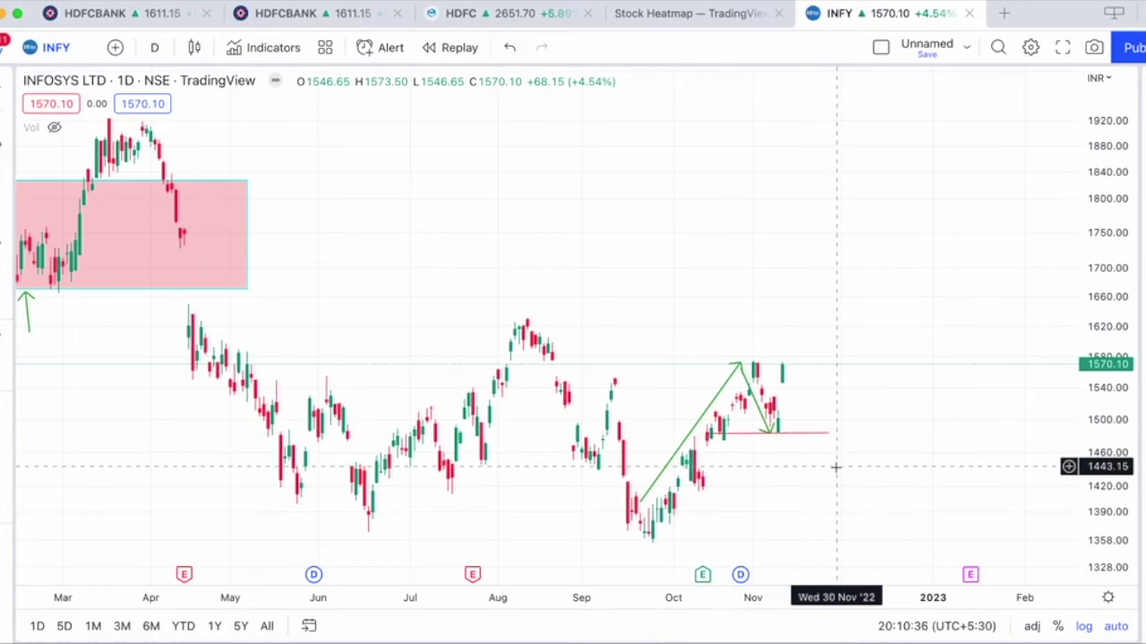
{"action": "scroll", "coordinate": [836, 466], "scroll_direction": "left", "scroll_amount": 5}
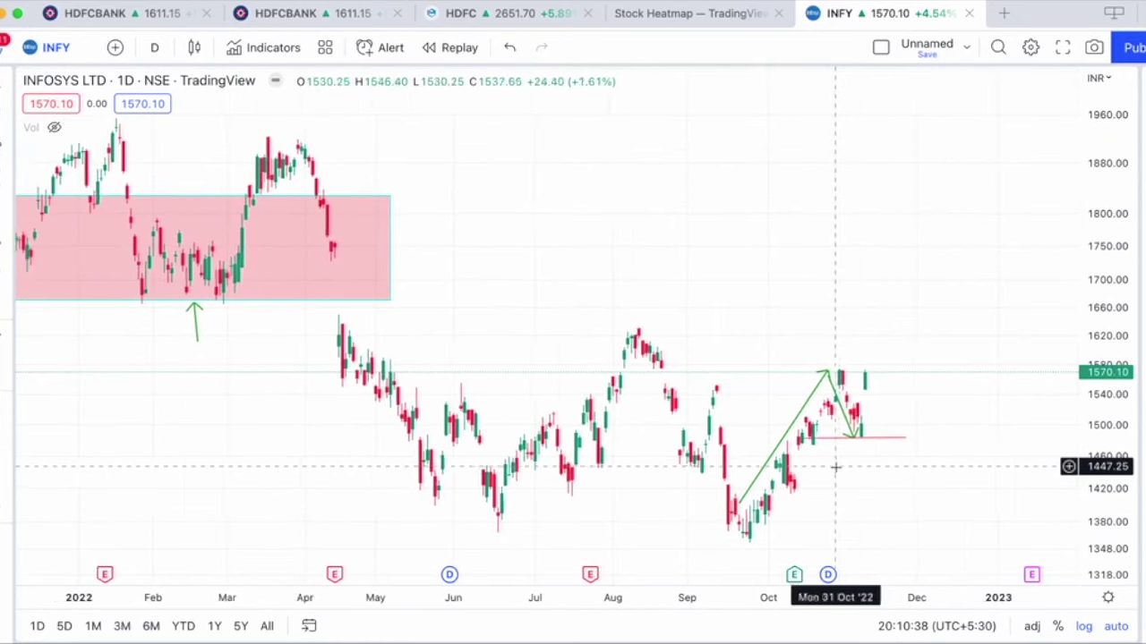
{"action": "scroll", "coordinate": [835, 466], "scroll_direction": "right", "scroll_amount": 3}
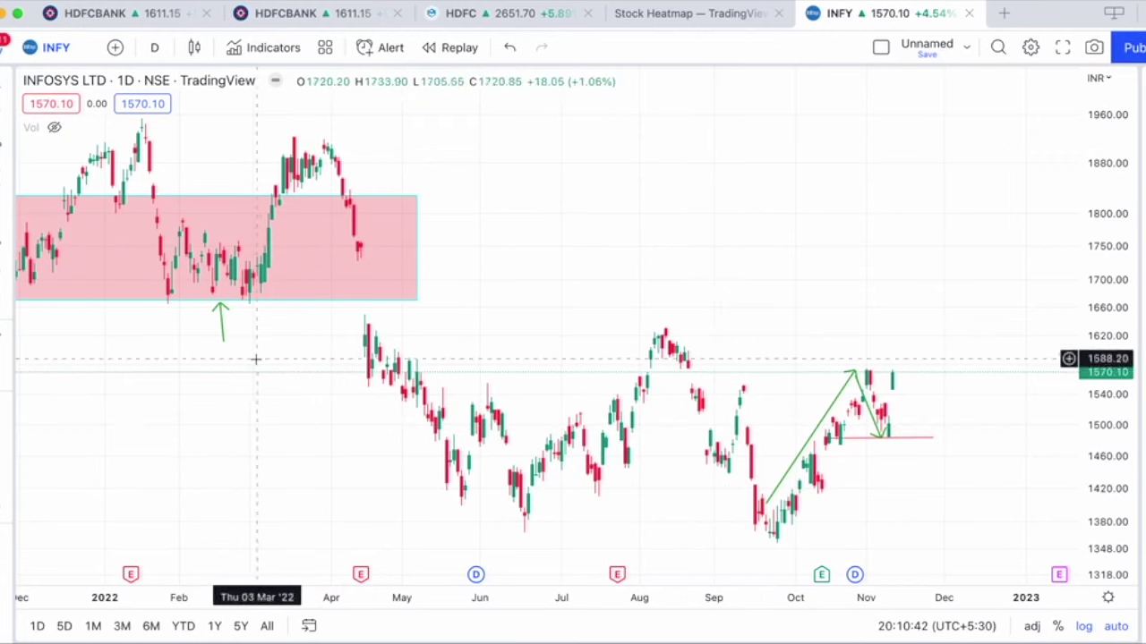
Step: Draw a cyan curve from early April to late December, bent down into a cup near 1358
{"action": "left_click", "coordinate": [7, 119]}
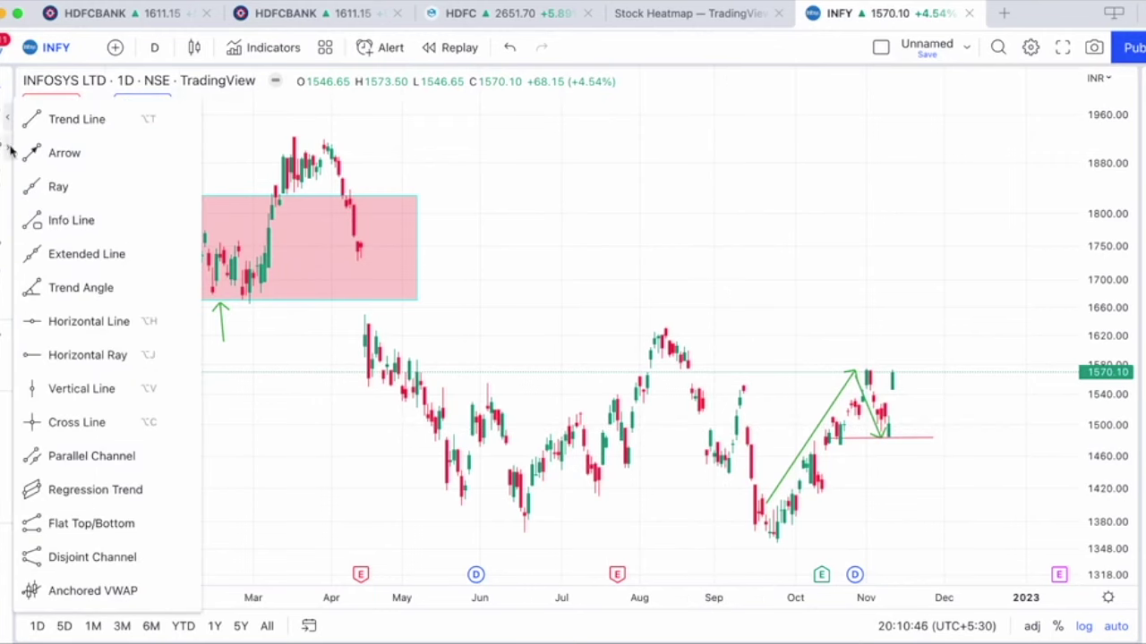
{"action": "left_click", "coordinate": [10, 179]}
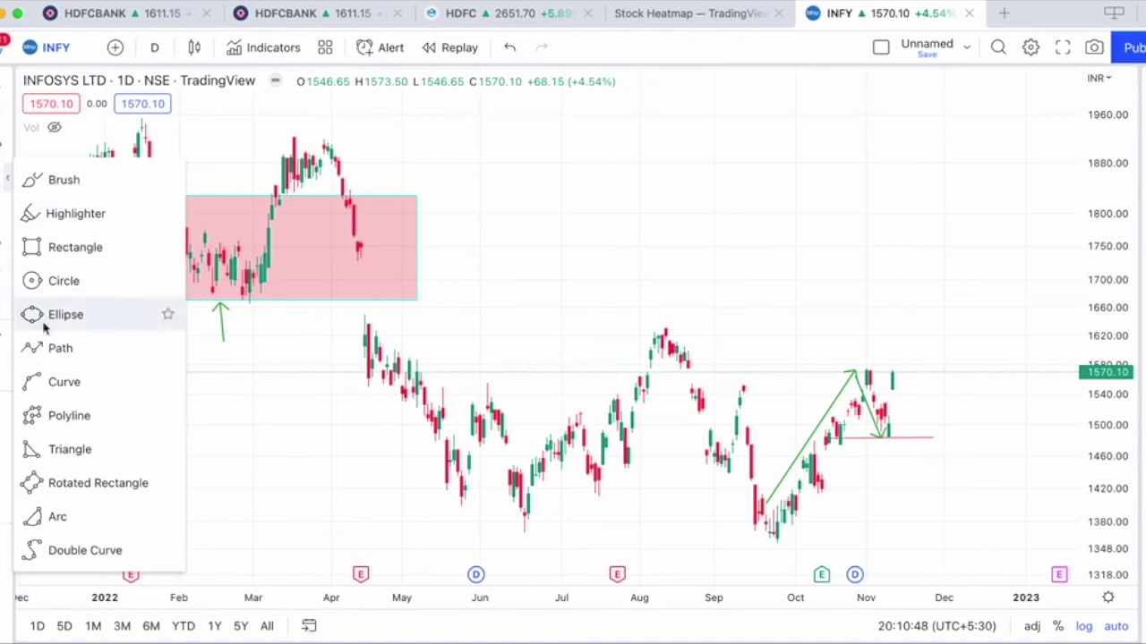
{"action": "left_click", "coordinate": [54, 383]}
{"action": "left_click", "coordinate": [342, 368]}
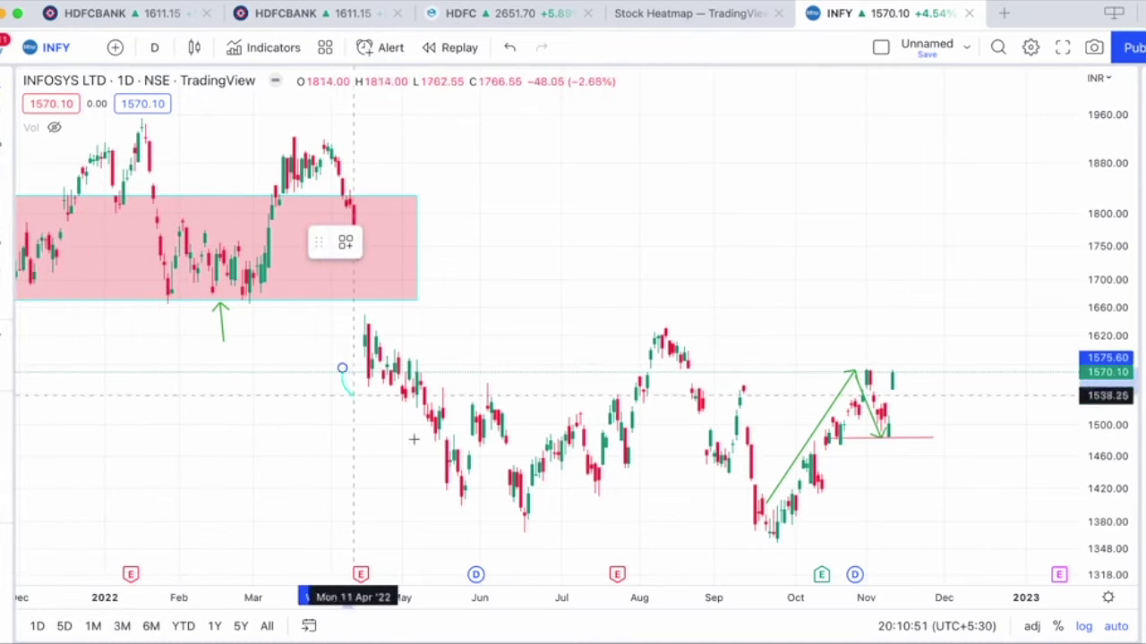
{"action": "left_click", "coordinate": [992, 369]}
{"action": "left_click", "coordinate": [659, 472]}
{"action": "left_click_drag", "start_coordinate": [660, 473], "coordinate": [659, 542]}
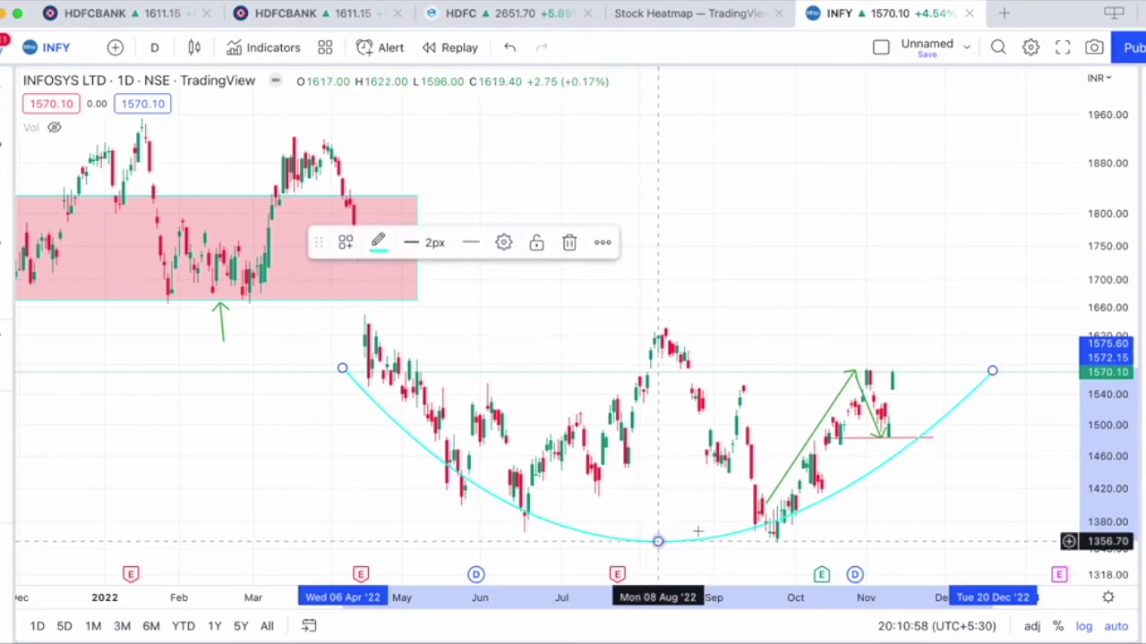
{"action": "scroll", "coordinate": [851, 519], "scroll_direction": "up", "scroll_amount": 4}
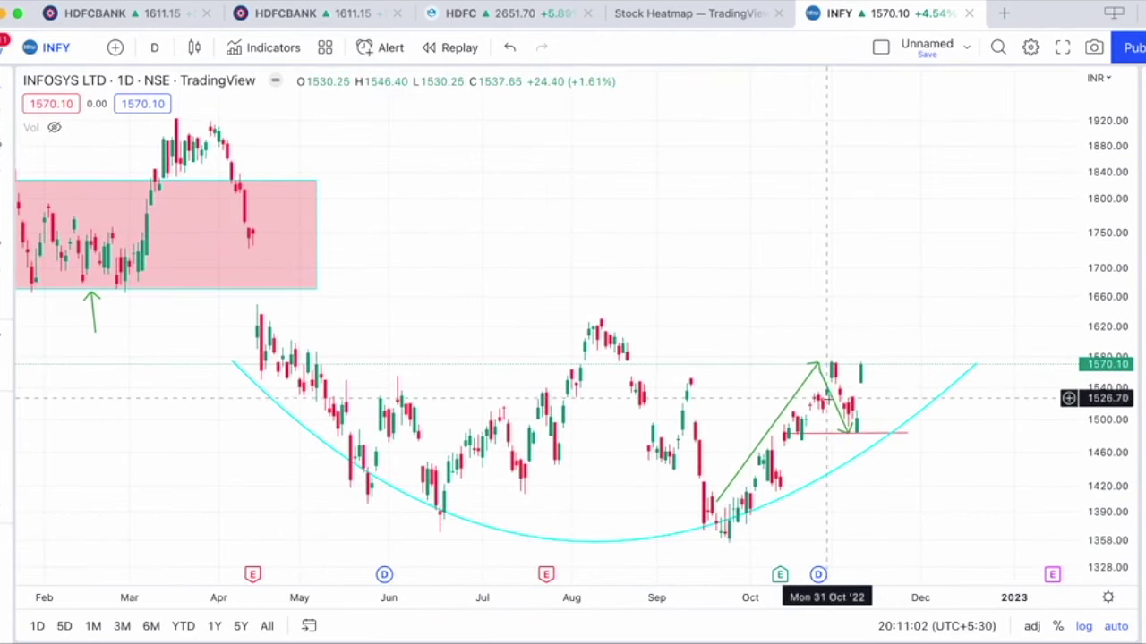
{"action": "left_click", "coordinate": [835, 405]}
{"action": "left_click", "coordinate": [878, 514]}
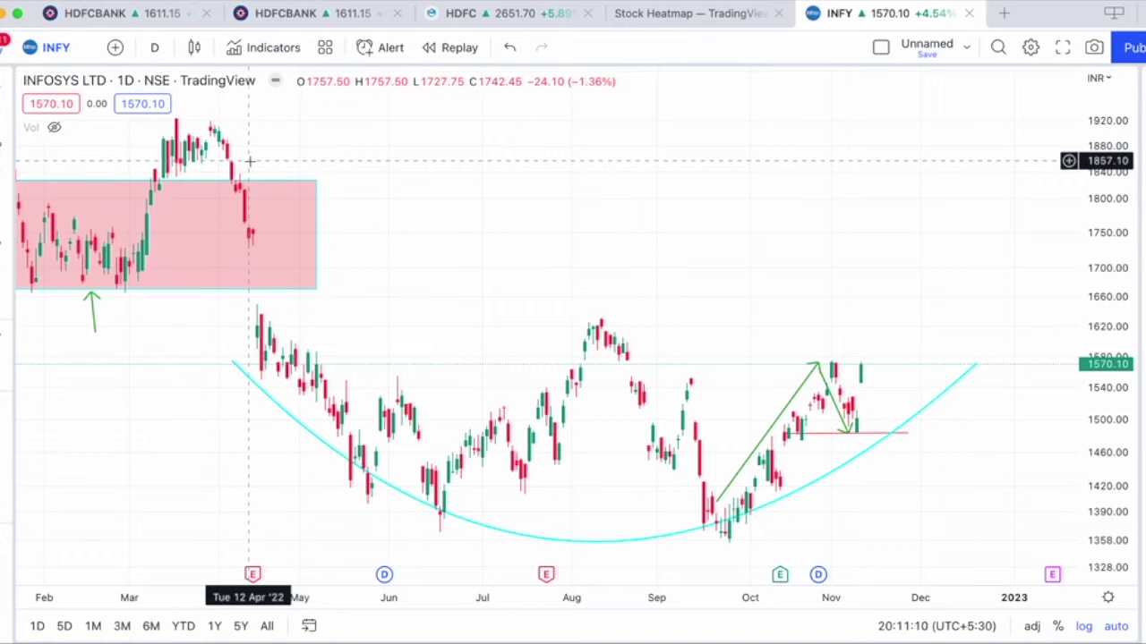
Step: Replace Infosys with the Dow Jones Industrial Average (DJI, TVC) daily chart
{"action": "left_click", "coordinate": [36, 47]}
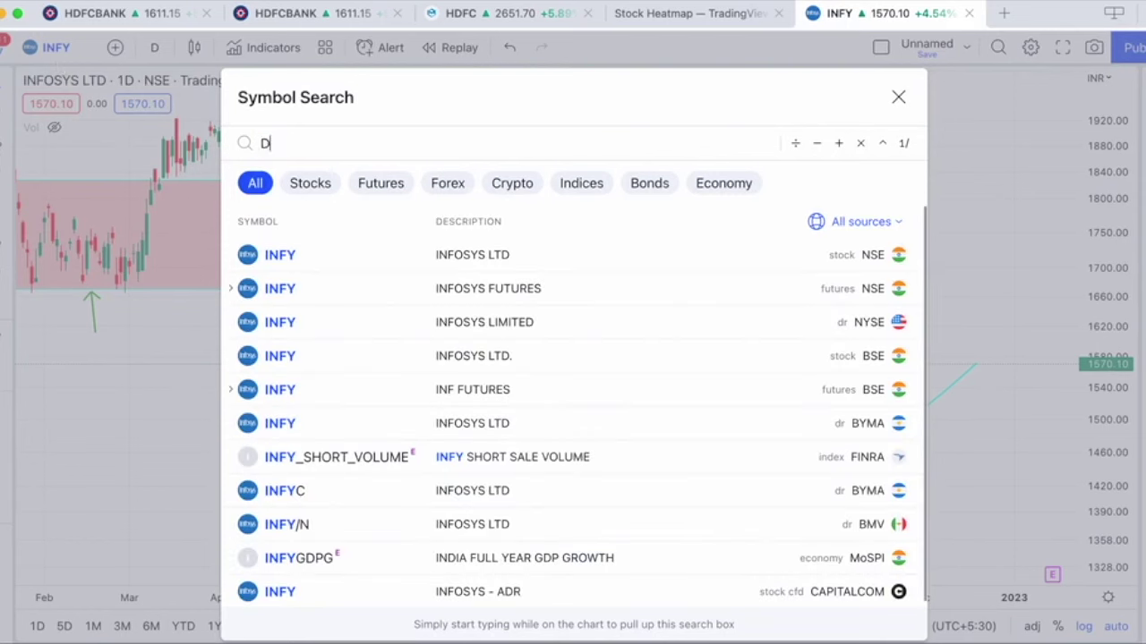
{"action": "type", "text": "JON"}
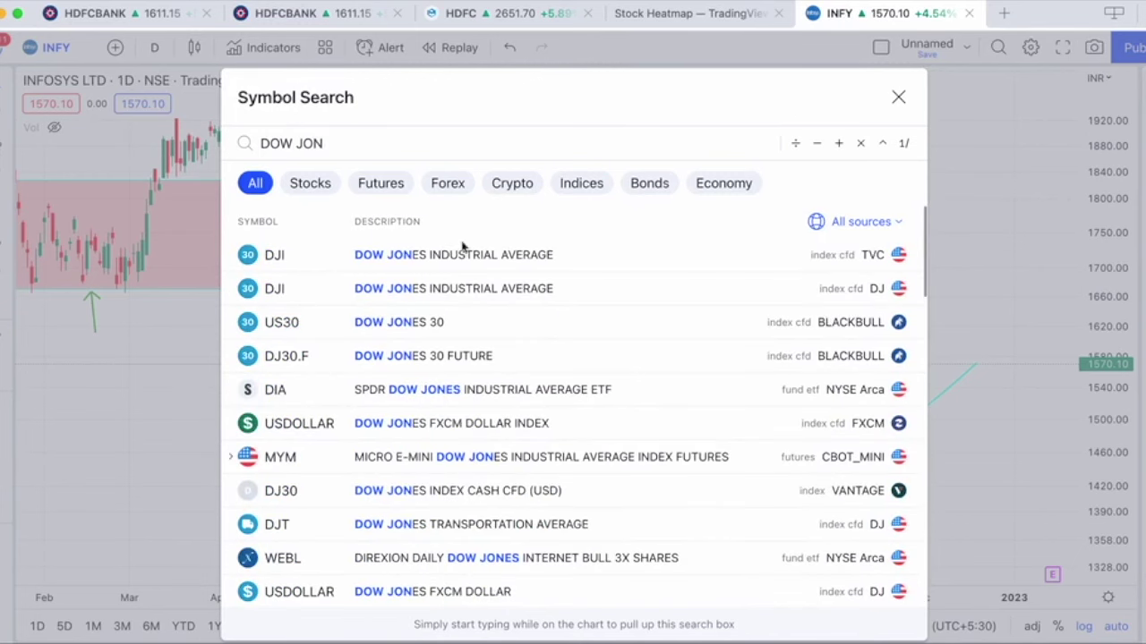
{"action": "left_click", "coordinate": [522, 268]}
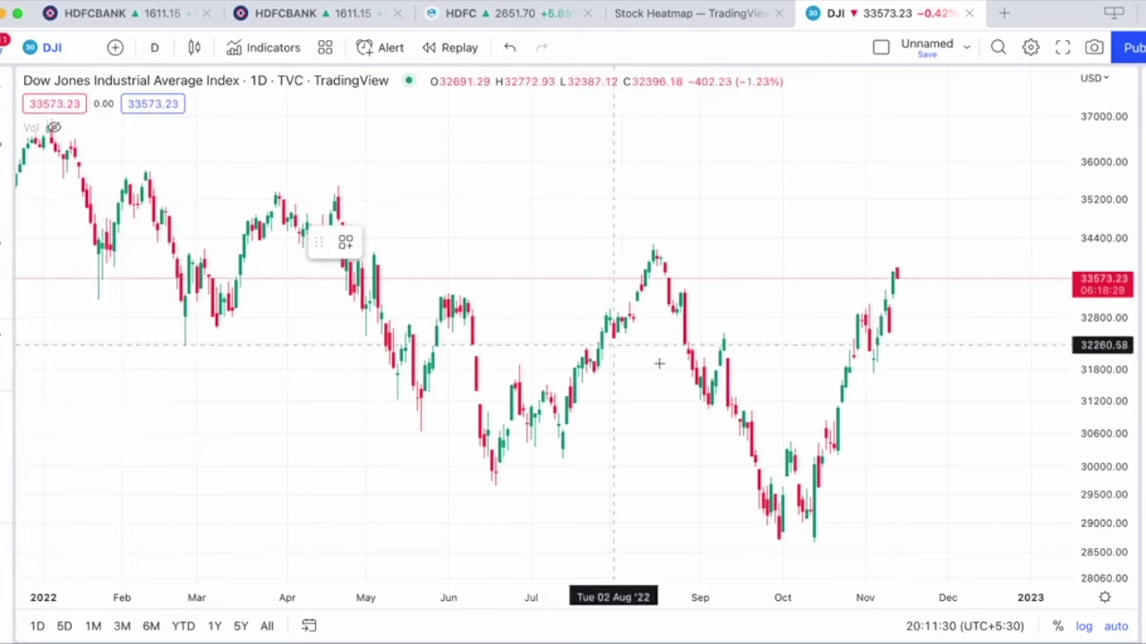
Step: Draw a green trend line from the October low to the November high, then reopen symbol search
{"action": "left_click", "coordinate": [830, 538]}
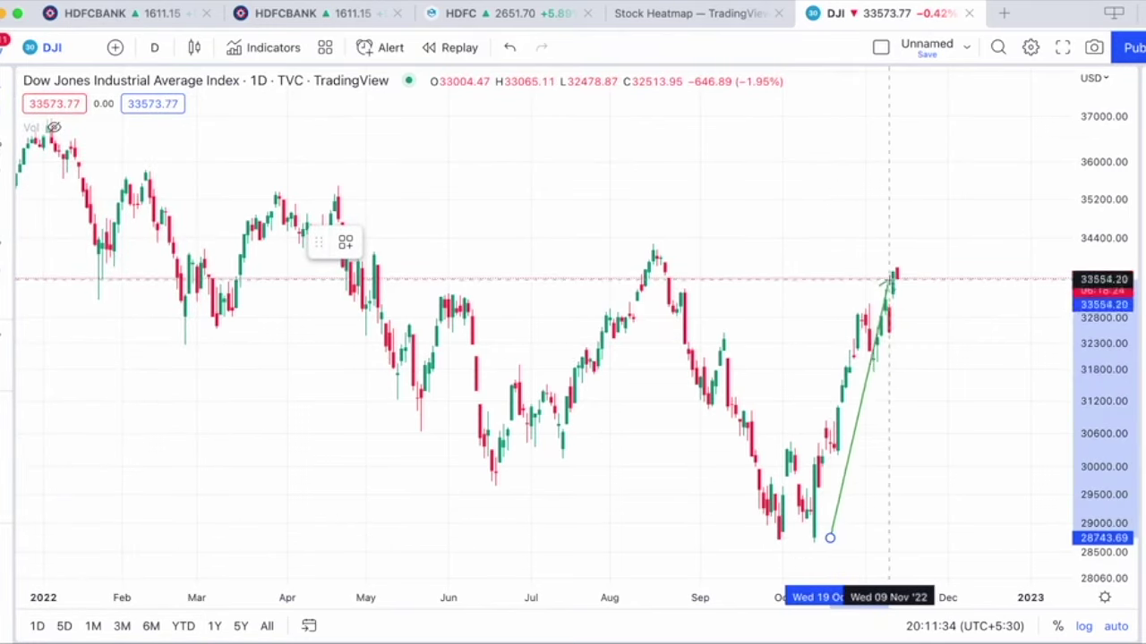
{"action": "left_click", "coordinate": [889, 269]}
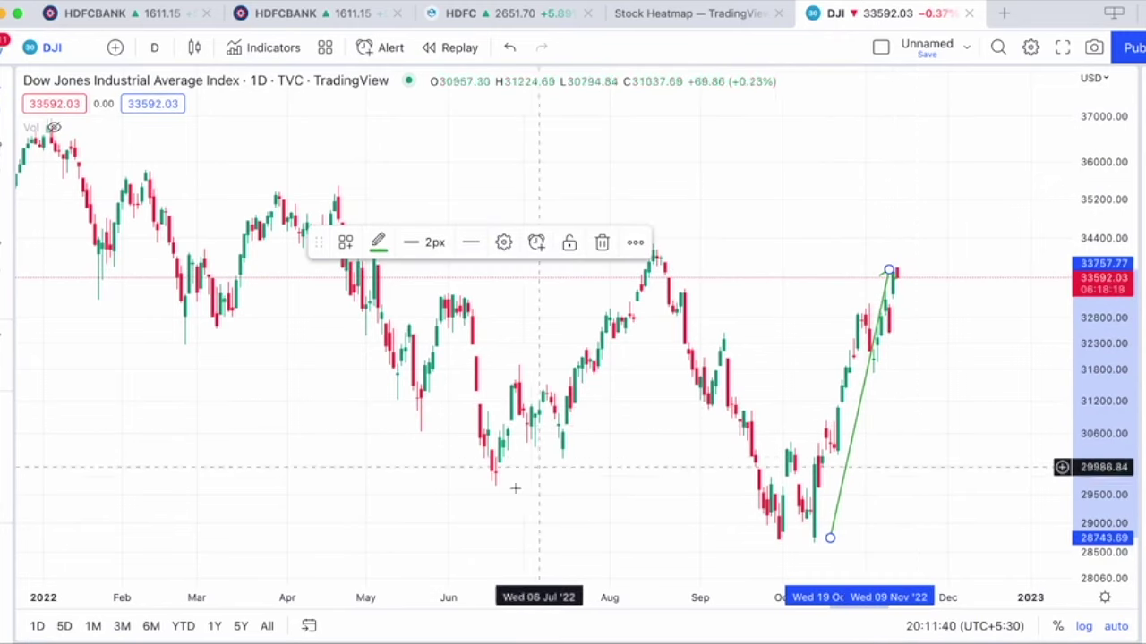
{"action": "left_click", "coordinate": [463, 489]}
{"action": "left_click", "coordinate": [47, 49]}
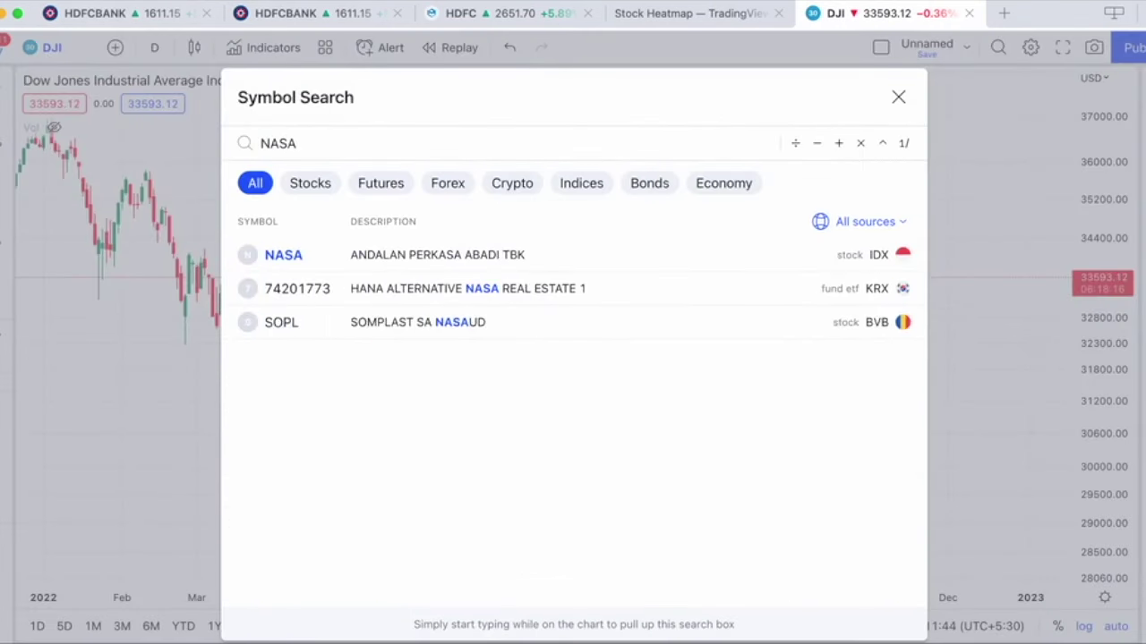
{"action": "type", "text": "DA"}
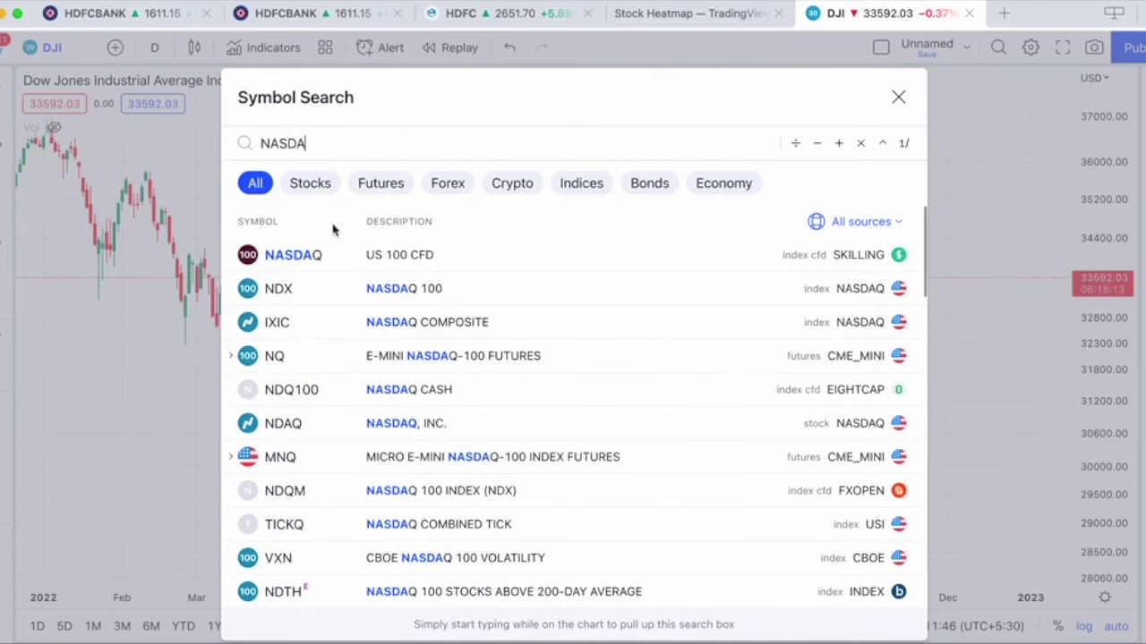
{"action": "left_click", "coordinate": [396, 304]}
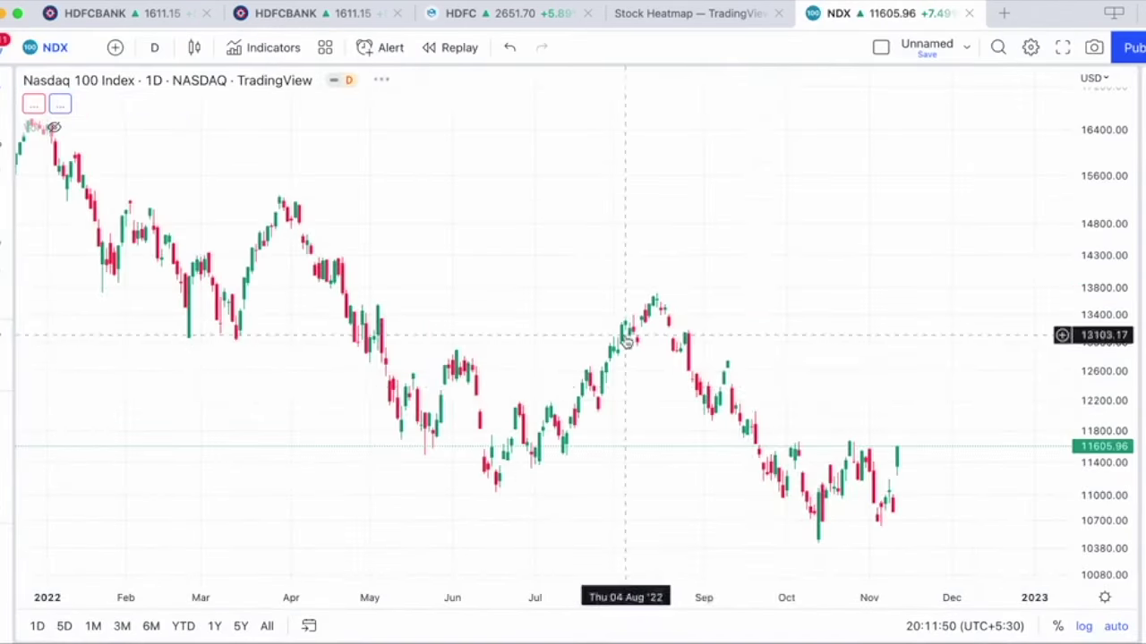
{"action": "scroll", "coordinate": [890, 506], "scroll_direction": "right", "scroll_amount": 3}
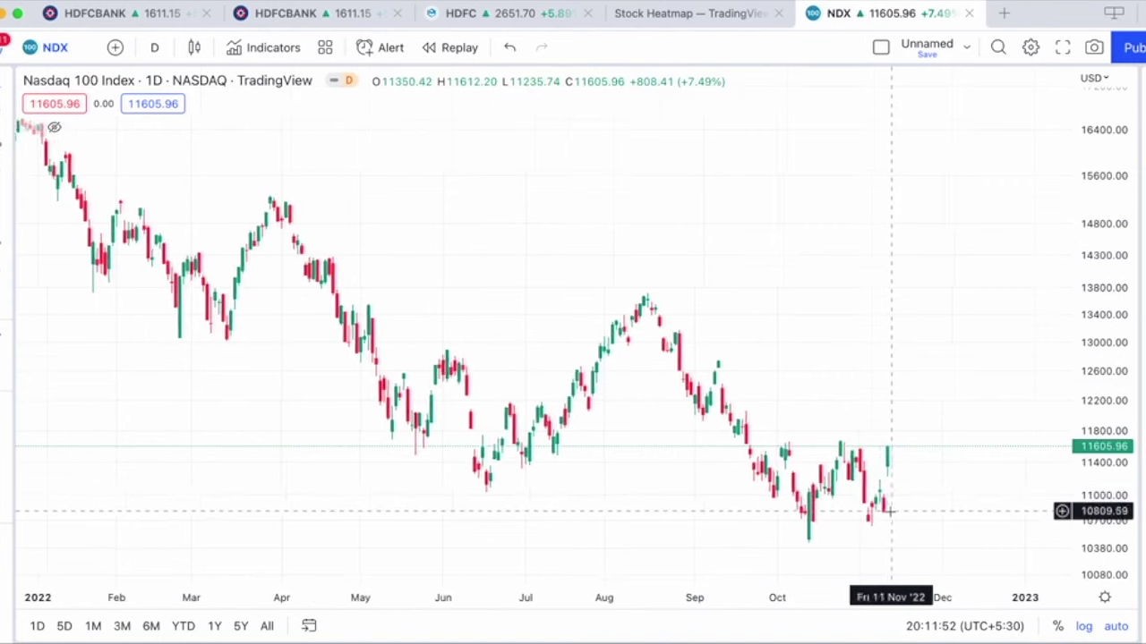
{"action": "scroll", "coordinate": [884, 510], "scroll_direction": "down", "scroll_amount": 3}
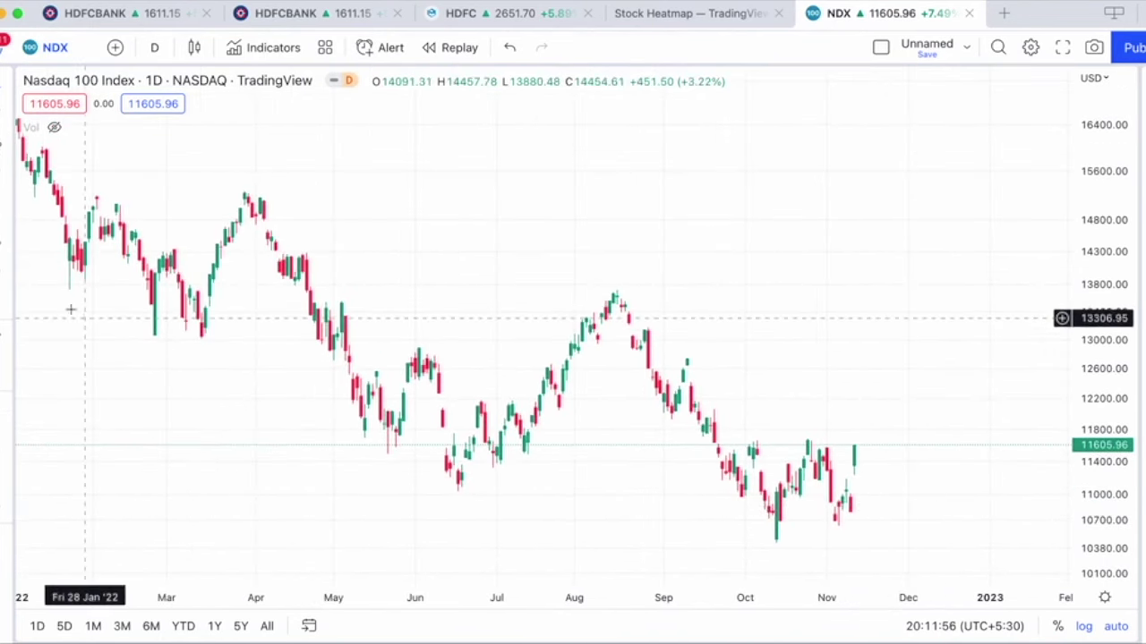
Step: Draw a short green arrow pointing at the Nasdaq 100's mid-October low near 10485
{"action": "left_click", "coordinate": [741, 538]}
{"action": "left_click", "coordinate": [773, 532]}
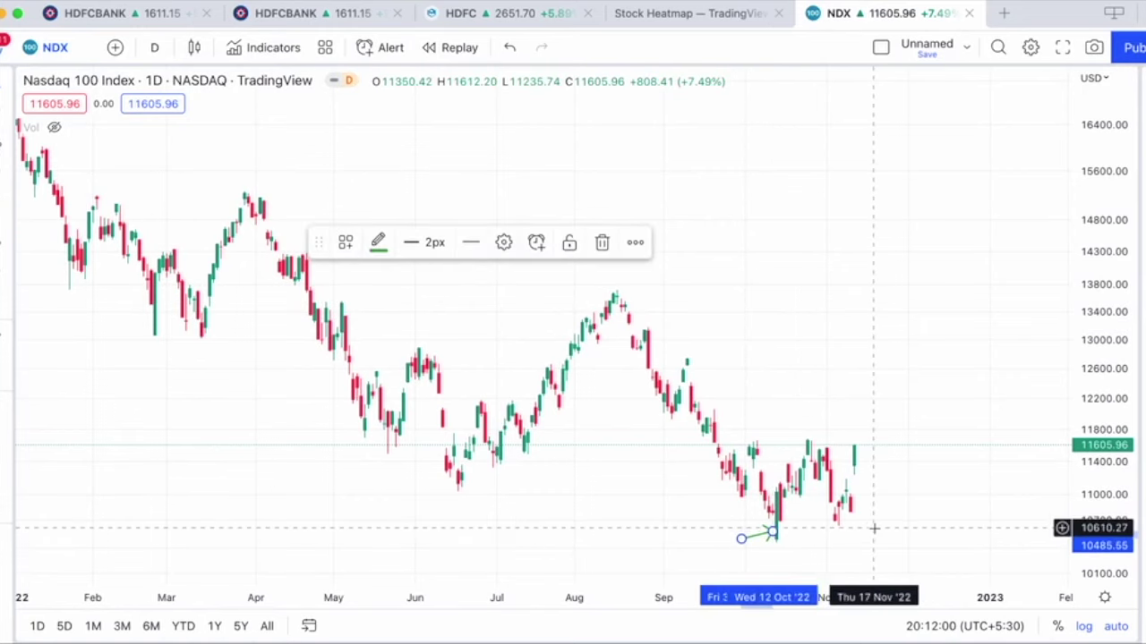
{"action": "left_click", "coordinate": [873, 528]}
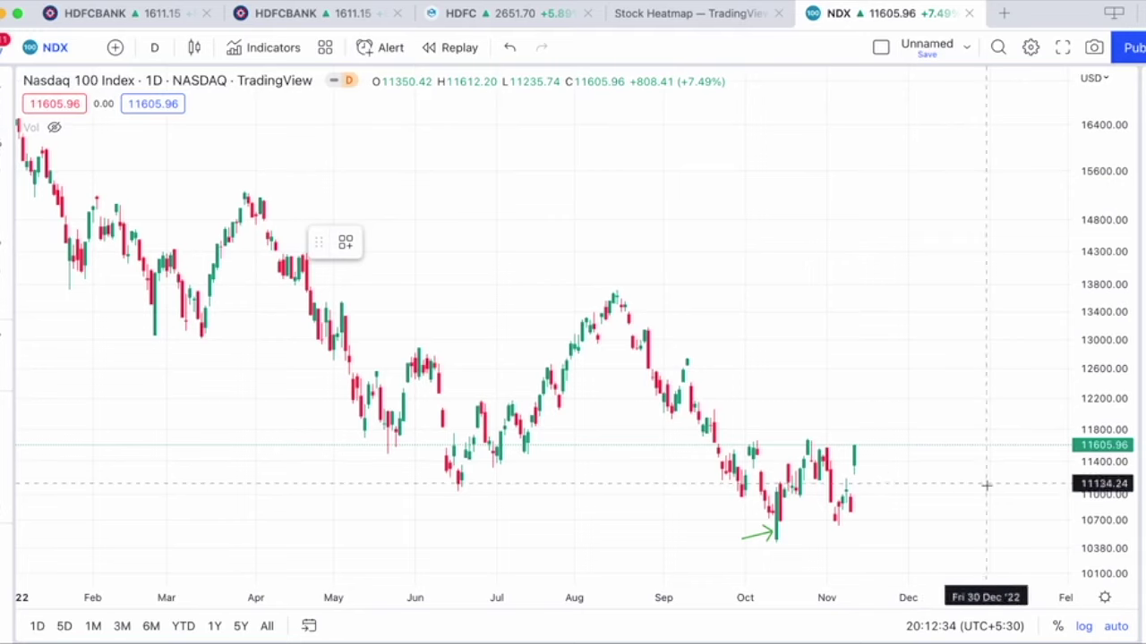
Step: Draw a vertical green arrow after the last candles, pointing up toward the 11605 level
{"action": "mouse_move", "coordinate": [875, 475]}
{"action": "left_mouse_down"}
{"action": "mouse_move", "coordinate": [877, 445]}
{"action": "mouse_move", "coordinate": [875, 518]}
{"action": "left_mouse_up"}
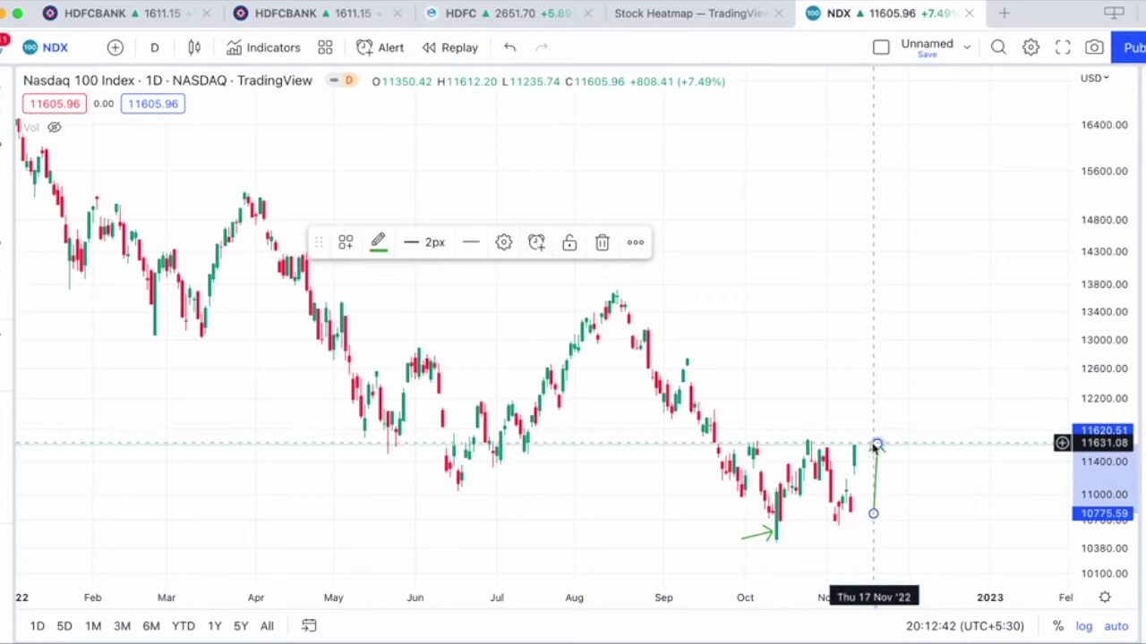
{"action": "left_click_drag", "start_coordinate": [877, 447], "coordinate": [878, 450]}
{"action": "left_click", "coordinate": [914, 511]}
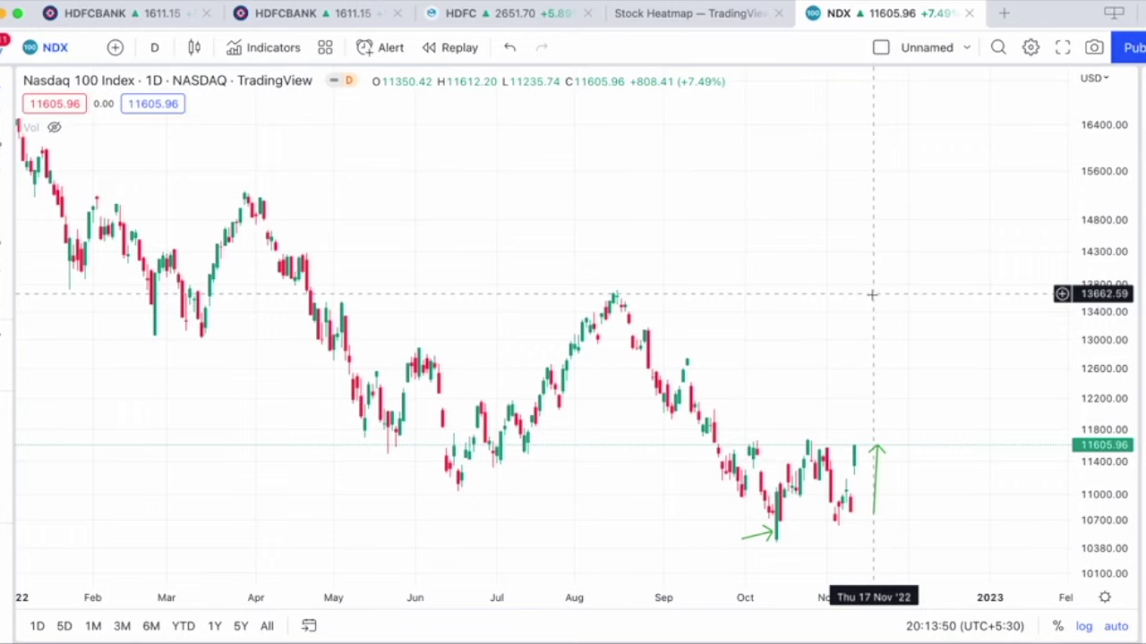
Step: Search for INFOSY and load the INFY – Infosys Ltd NSE daily chart
{"action": "scroll", "coordinate": [872, 294], "scroll_direction": "down", "scroll_amount": 5}
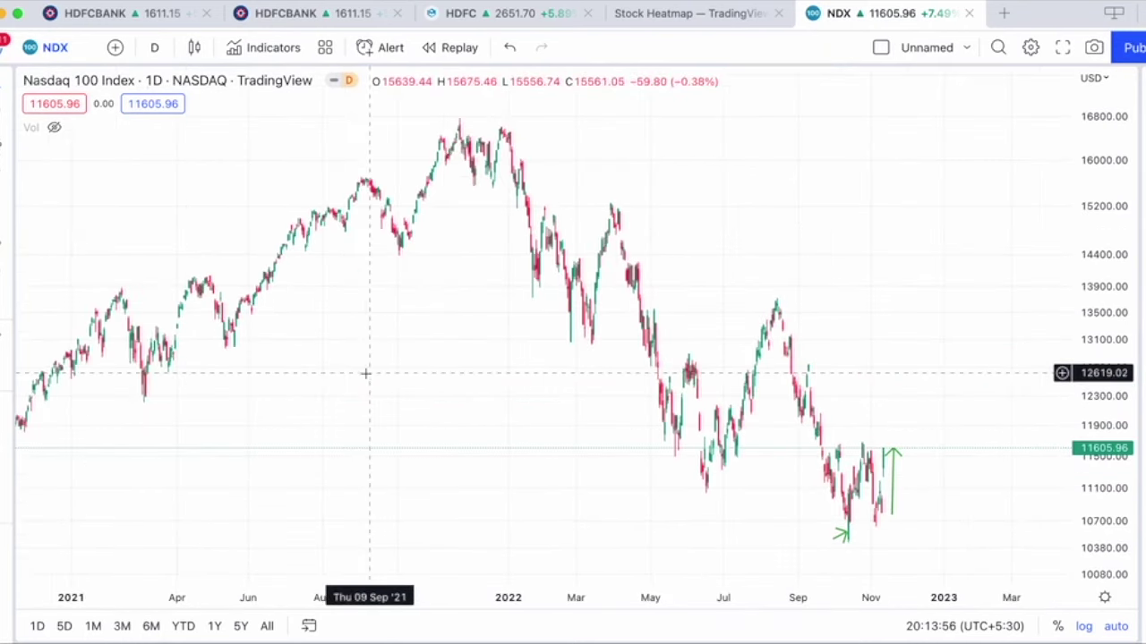
{"action": "left_click", "coordinate": [61, 46]}
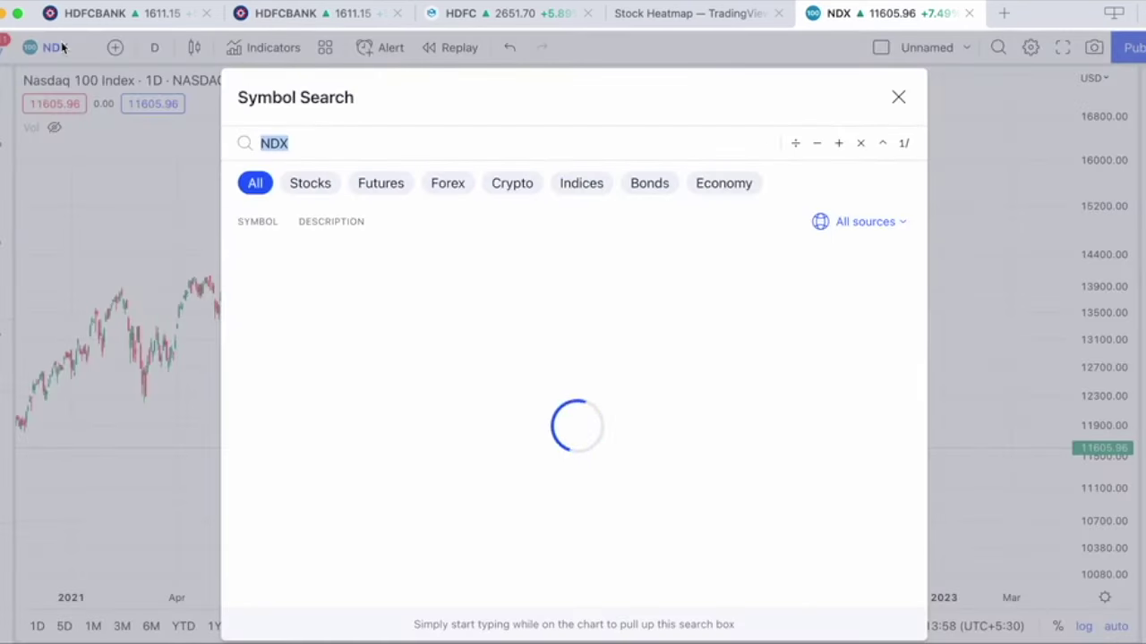
{"action": "type", "text": "INFOSY"}
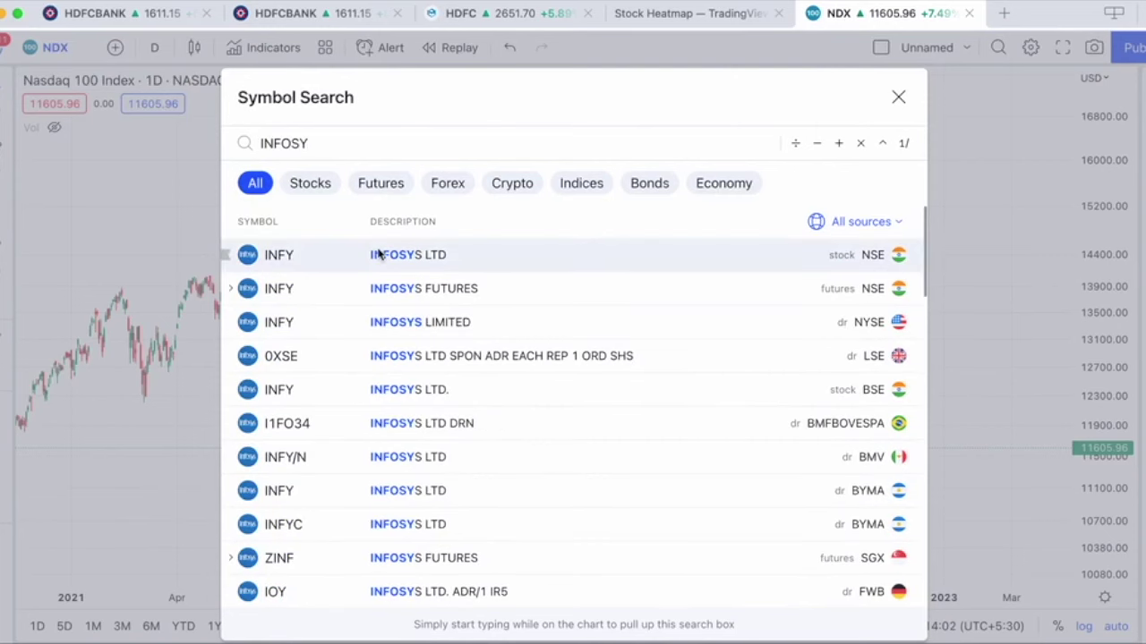
{"action": "left_click", "coordinate": [377, 255]}
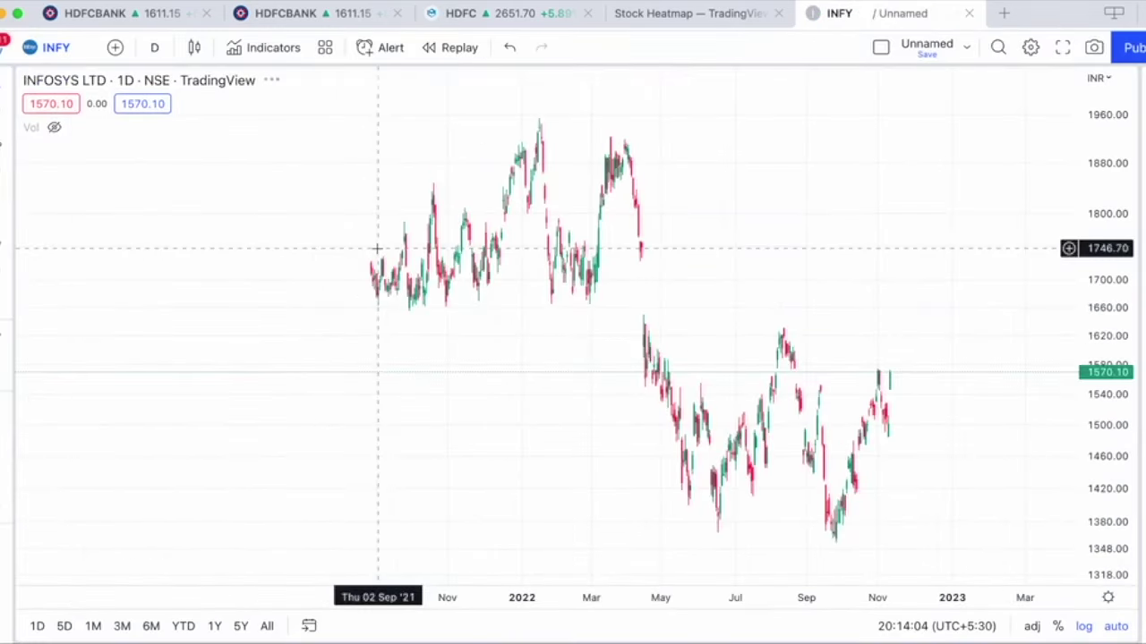
Step: Delete the short and long green lines and the cyan cup curve, then switch to the HDFCBANK tab
{"action": "scroll", "coordinate": [682, 241], "scroll_direction": "up", "scroll_amount": 5}
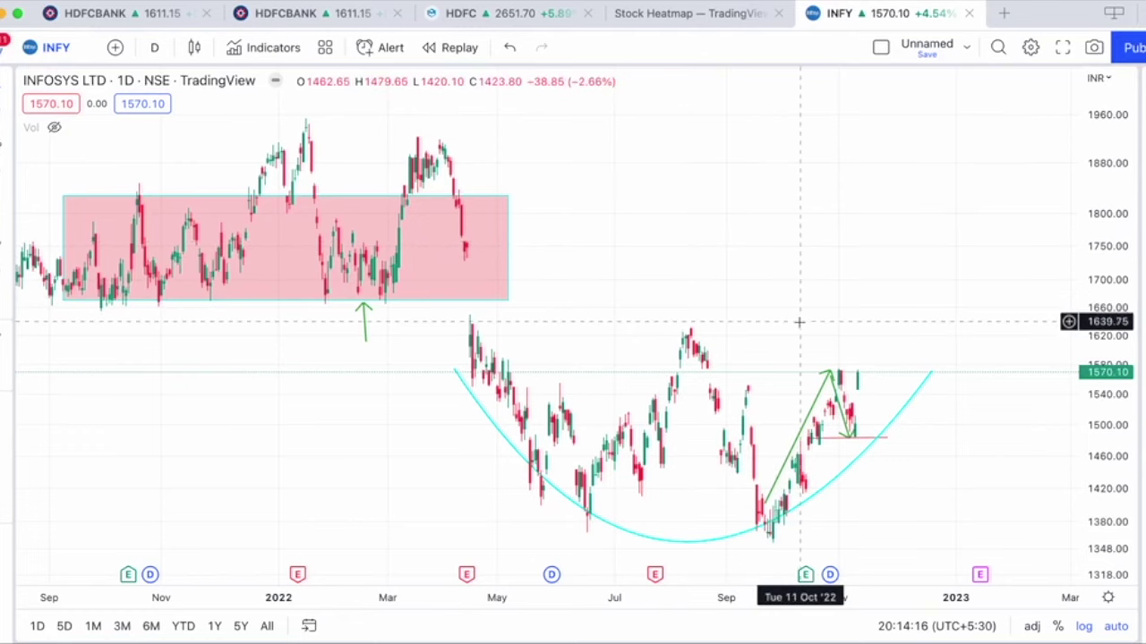
{"action": "left_click", "coordinate": [845, 415]}
{"action": "left_click", "coordinate": [604, 247]}
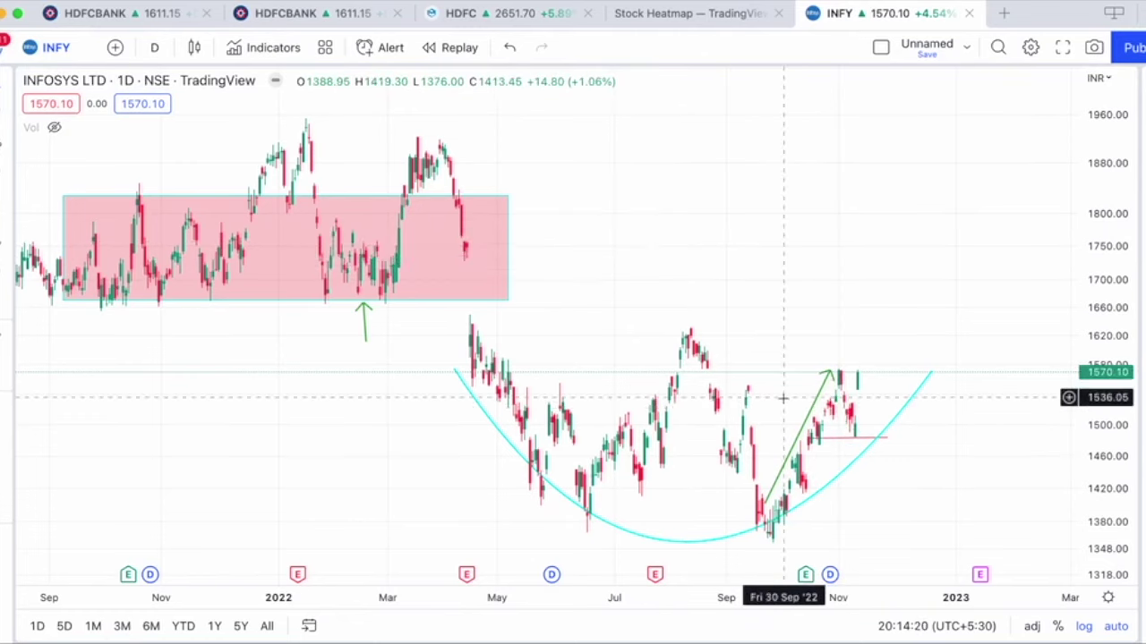
{"action": "left_click", "coordinate": [804, 418]}
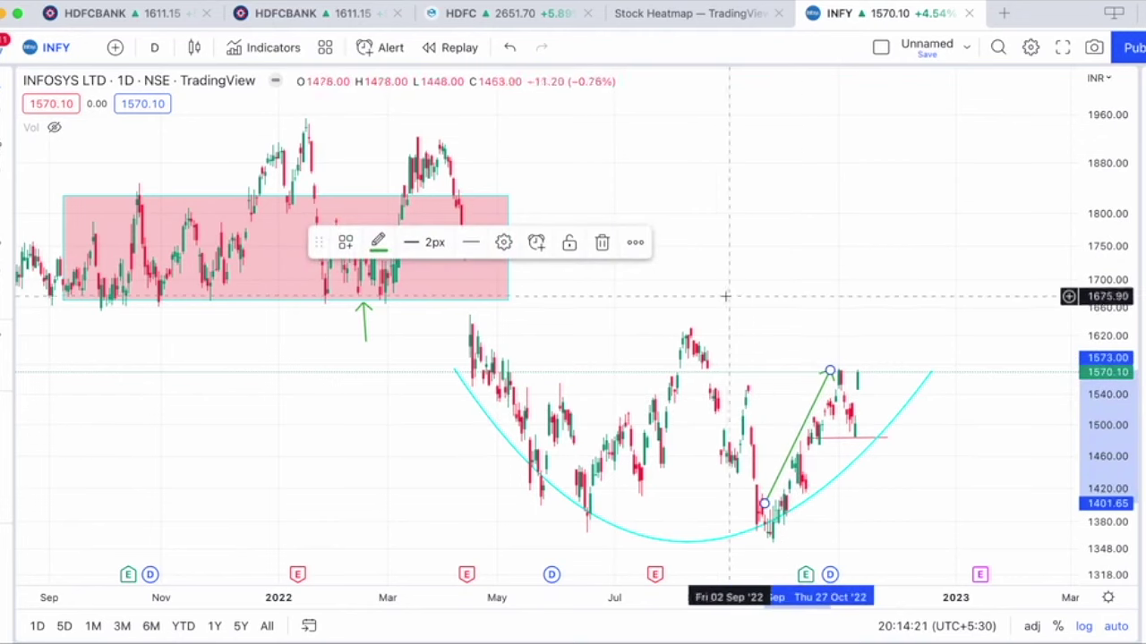
{"action": "left_click", "coordinate": [602, 244]}
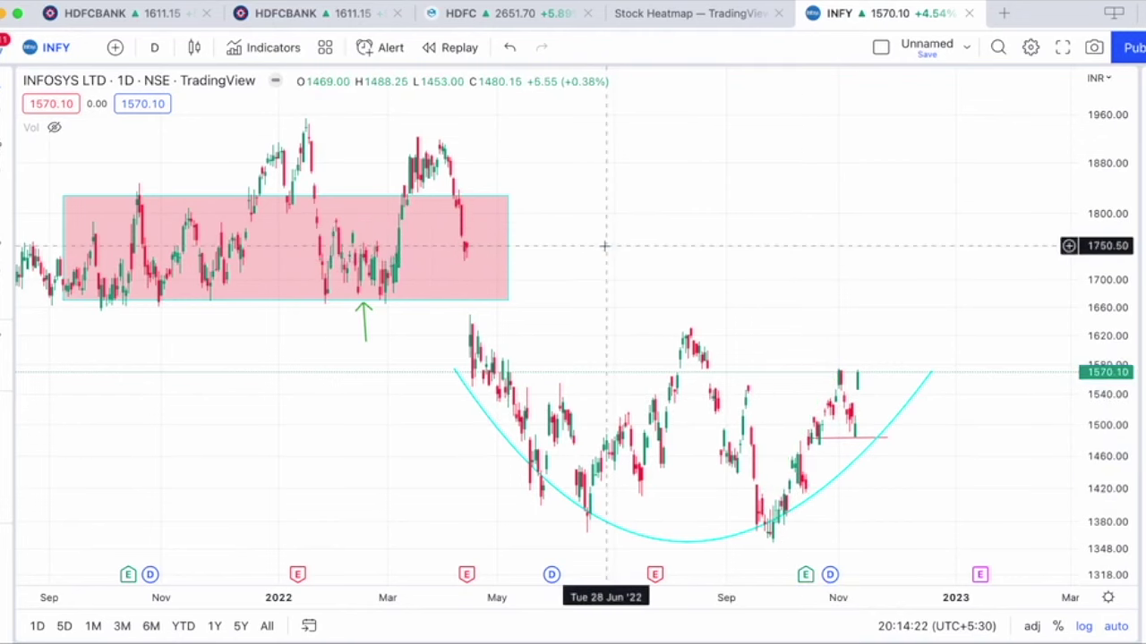
{"action": "left_click", "coordinate": [563, 498]}
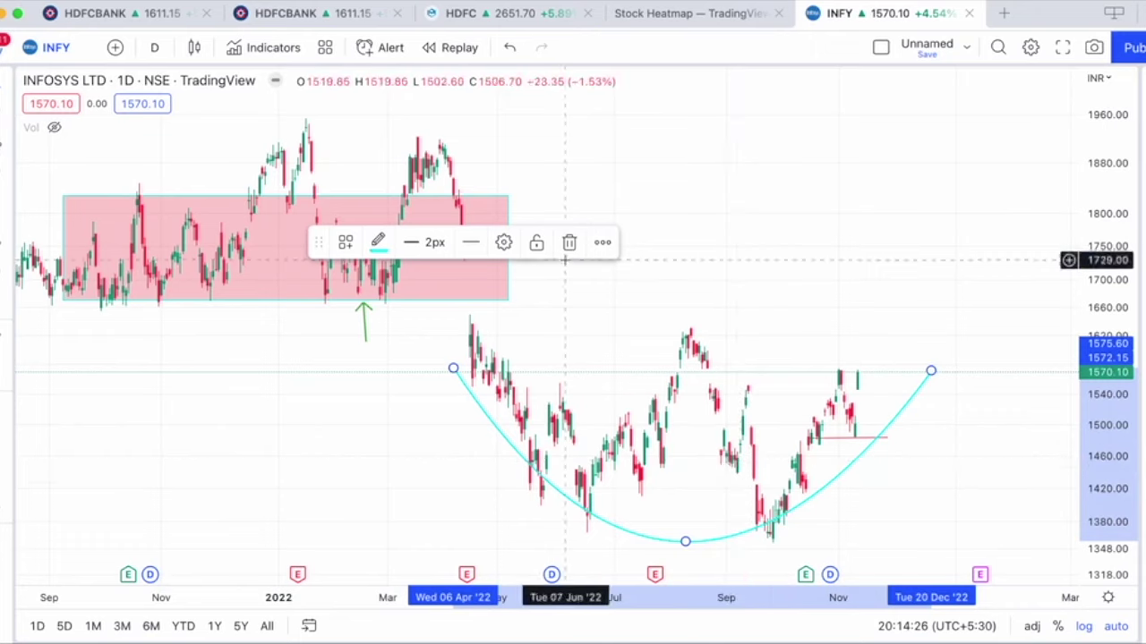
{"action": "left_click", "coordinate": [565, 244]}
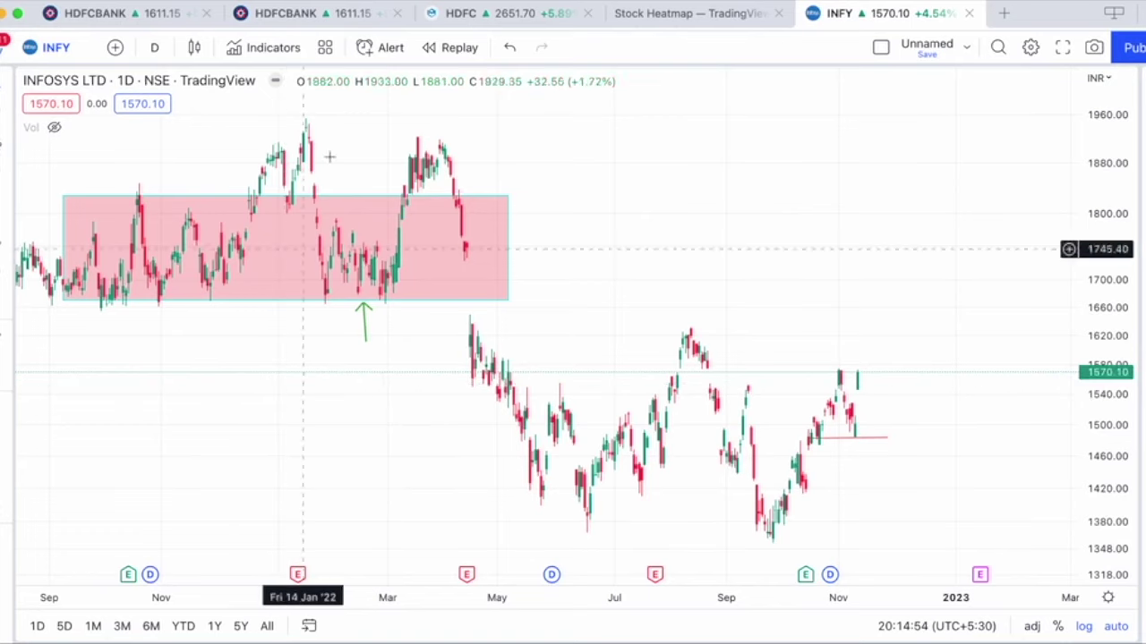
{"action": "left_click", "coordinate": [307, 18]}
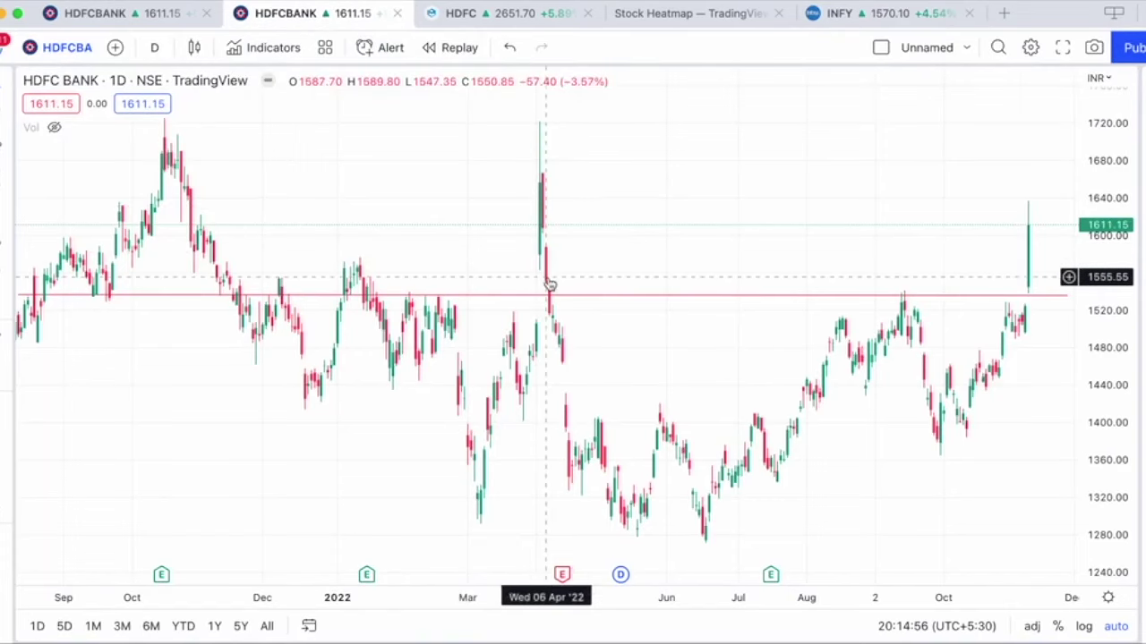
Step: Nudge the red horizontal line on HDFC Bank to about 1535.75
{"action": "scroll", "coordinate": [547, 278], "scroll_direction": "left", "scroll_amount": 3}
{"action": "scroll", "coordinate": [547, 277], "scroll_direction": "right", "scroll_amount": 4}
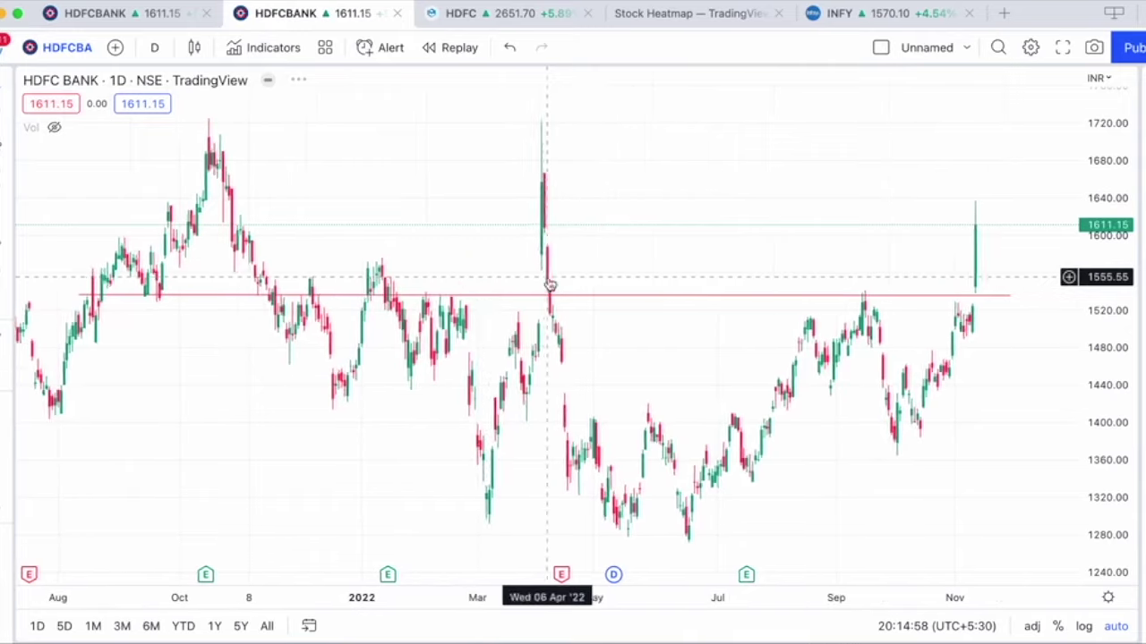
{"action": "scroll", "coordinate": [612, 349], "scroll_direction": "right", "scroll_amount": 4}
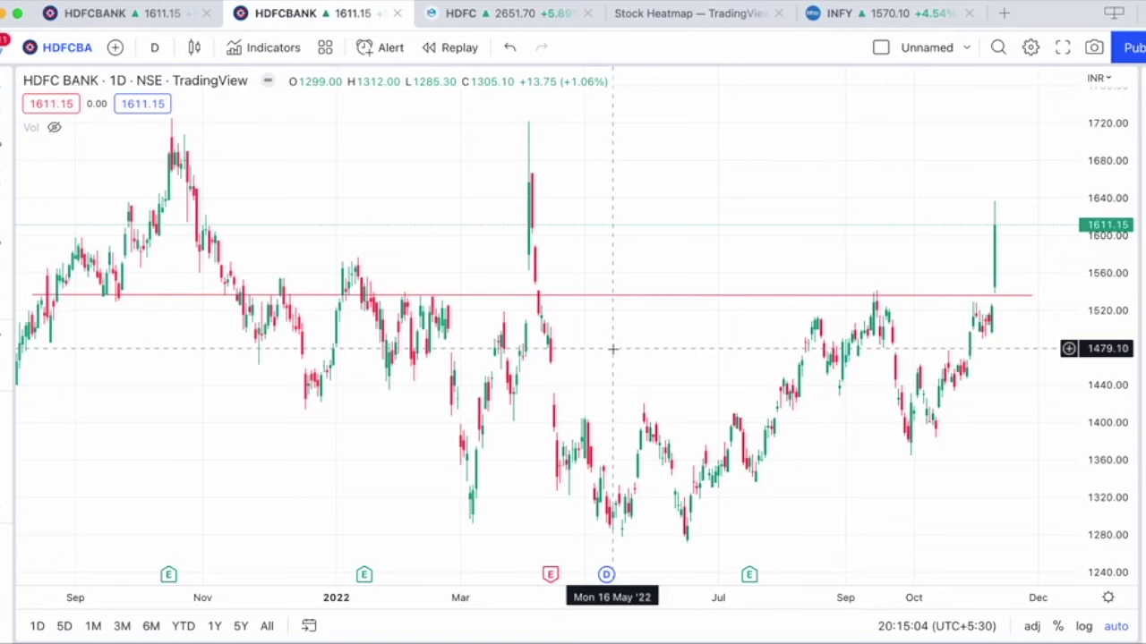
{"action": "scroll", "coordinate": [612, 349], "scroll_direction": "down", "scroll_amount": 2}
{"action": "scroll", "coordinate": [609, 348], "scroll_direction": "up", "scroll_amount": 2}
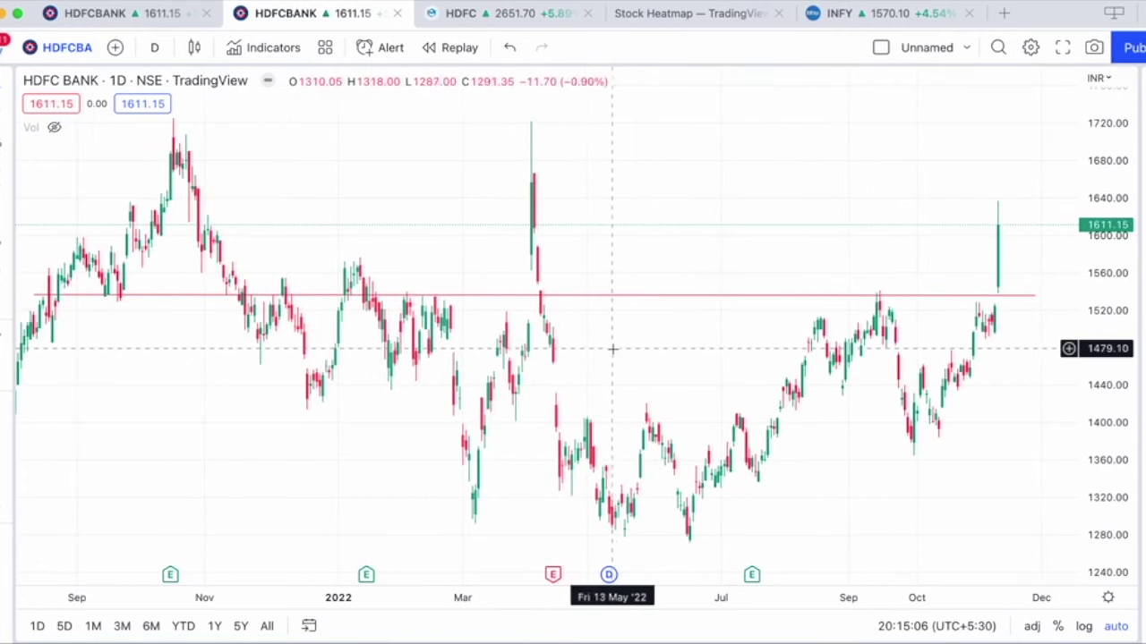
{"action": "left_click", "coordinate": [623, 296]}
{"action": "left_click_drag", "start_coordinate": [624, 303], "coordinate": [635, 303]}
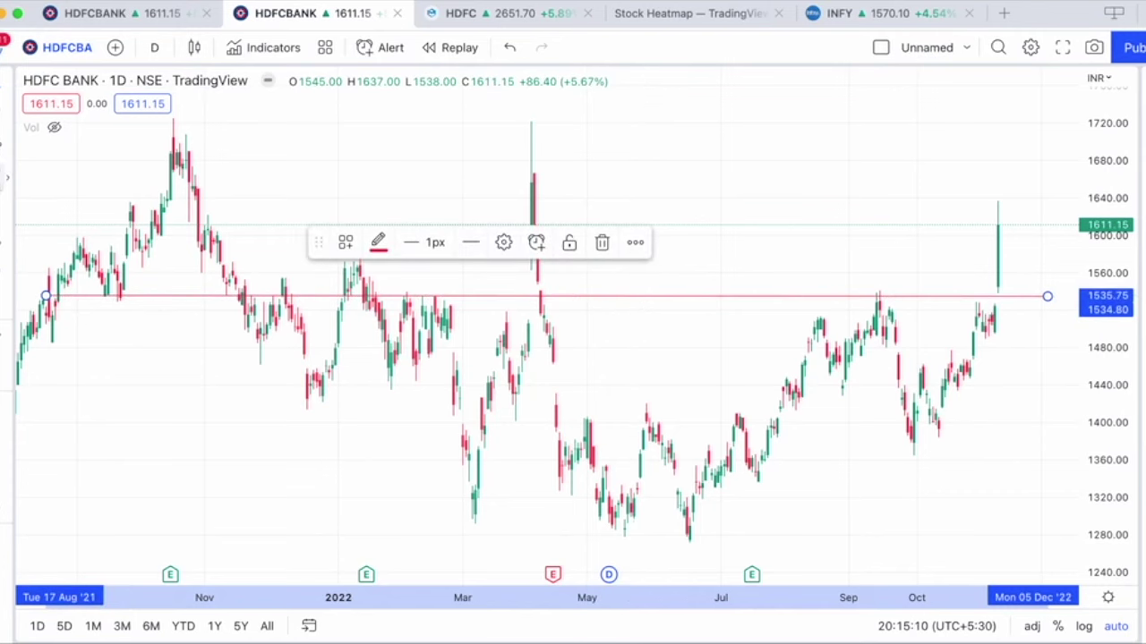
{"action": "left_click", "coordinate": [120, 251]}
Step: Draw a pink rectangle band spanning 1520–1541 across the full width of the chart
{"action": "key", "text": "alt+shift+r"}
{"action": "mouse_move", "coordinate": [56, 291]}
{"action": "left_mouse_down"}
{"action": "mouse_move", "coordinate": [475, 266]}
{"action": "mouse_move", "coordinate": [972, 325]}
{"action": "mouse_move", "coordinate": [1051, 310]}
{"action": "mouse_move", "coordinate": [1047, 299]}
{"action": "left_mouse_up"}
{"action": "left_click", "coordinate": [1027, 360]}
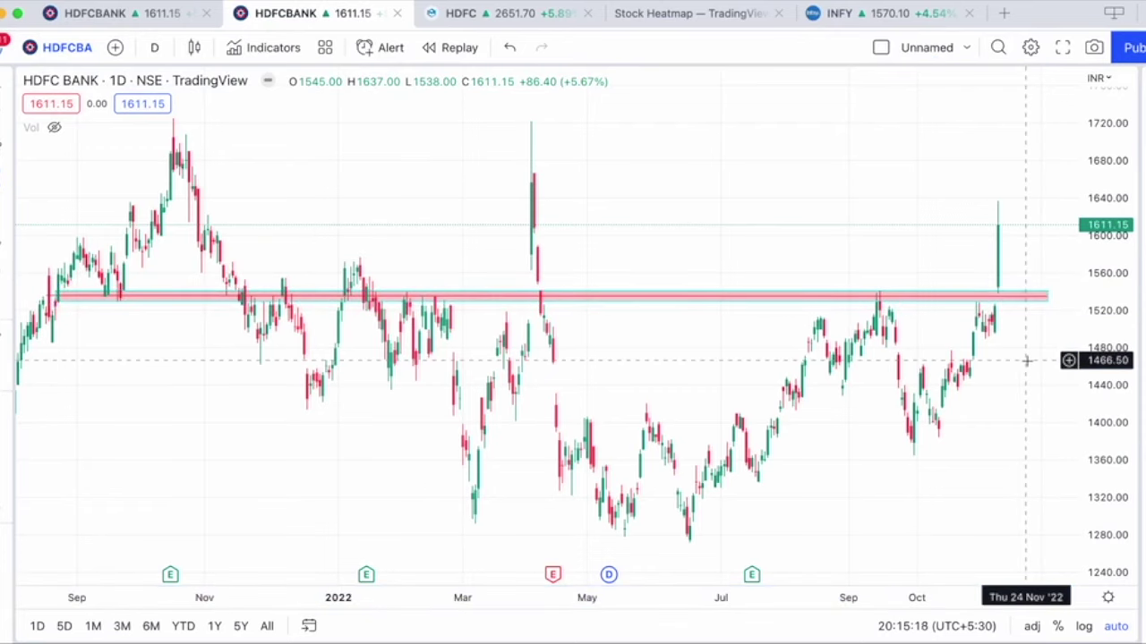
{"action": "scroll", "coordinate": [689, 322], "scroll_direction": "up", "scroll_amount": 5}
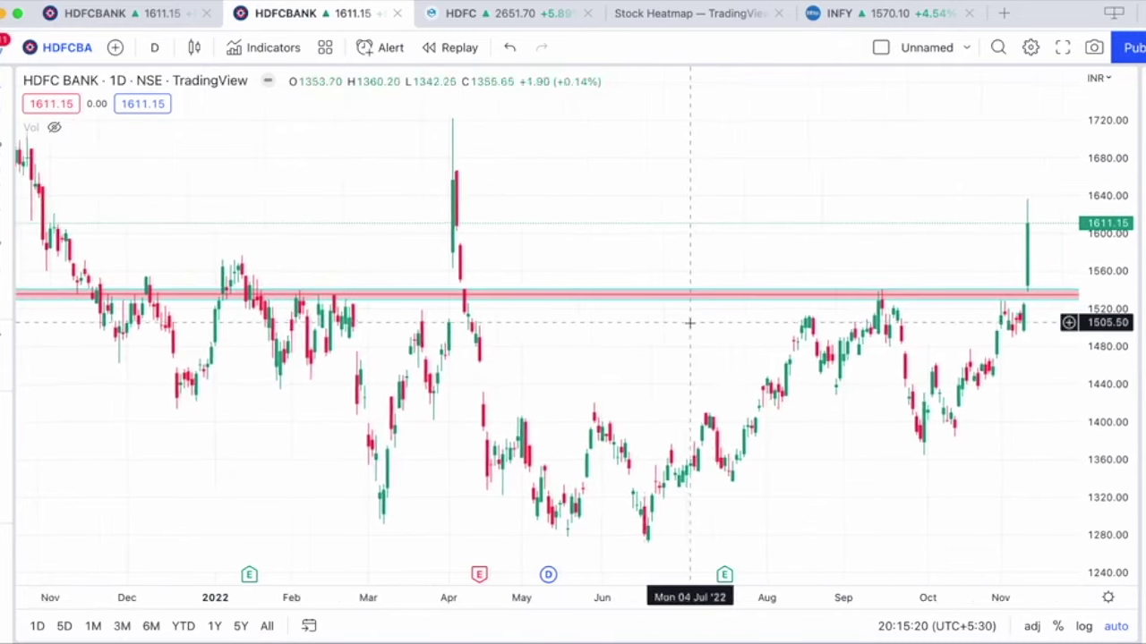
{"action": "scroll", "coordinate": [689, 322], "scroll_direction": "down", "scroll_amount": 3}
Step: Draw a short green line from the left ending at the April 2022 spike top
{"action": "left_click", "coordinate": [8, 118]}
{"action": "left_click", "coordinate": [45, 133]}
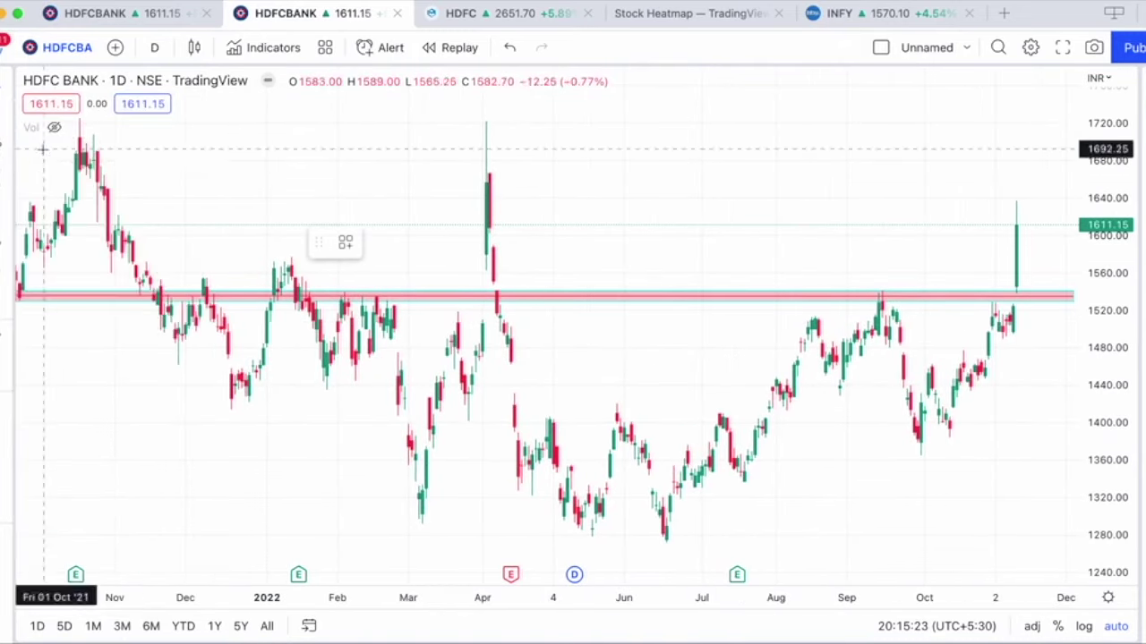
{"action": "left_click", "coordinate": [419, 129]}
{"action": "left_click", "coordinate": [481, 143]}
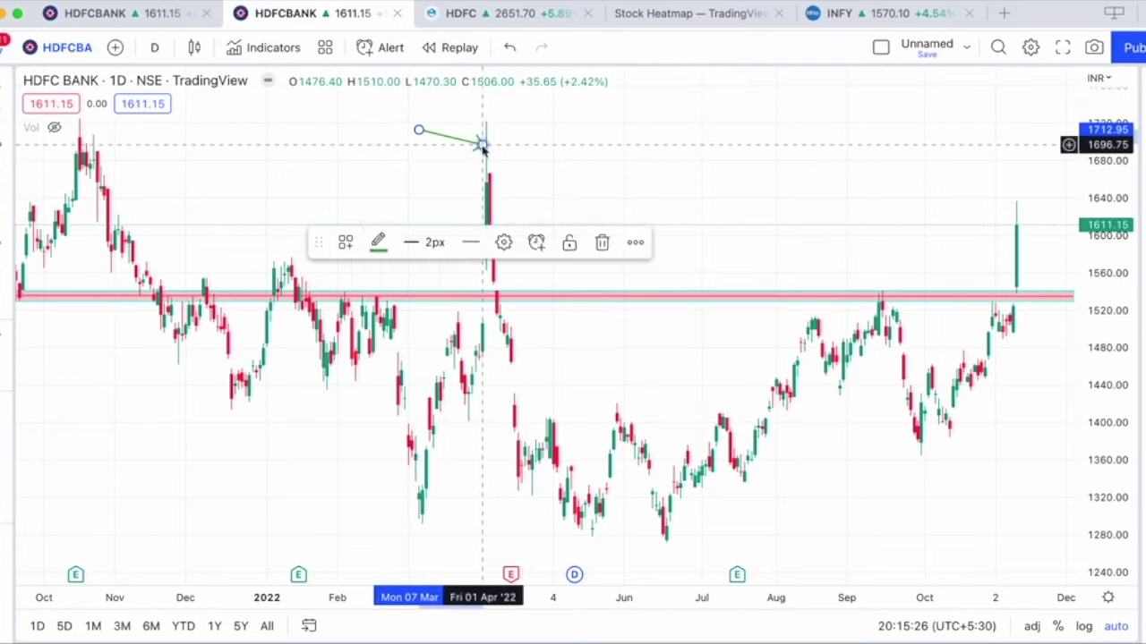
{"action": "left_click", "coordinate": [581, 183]}
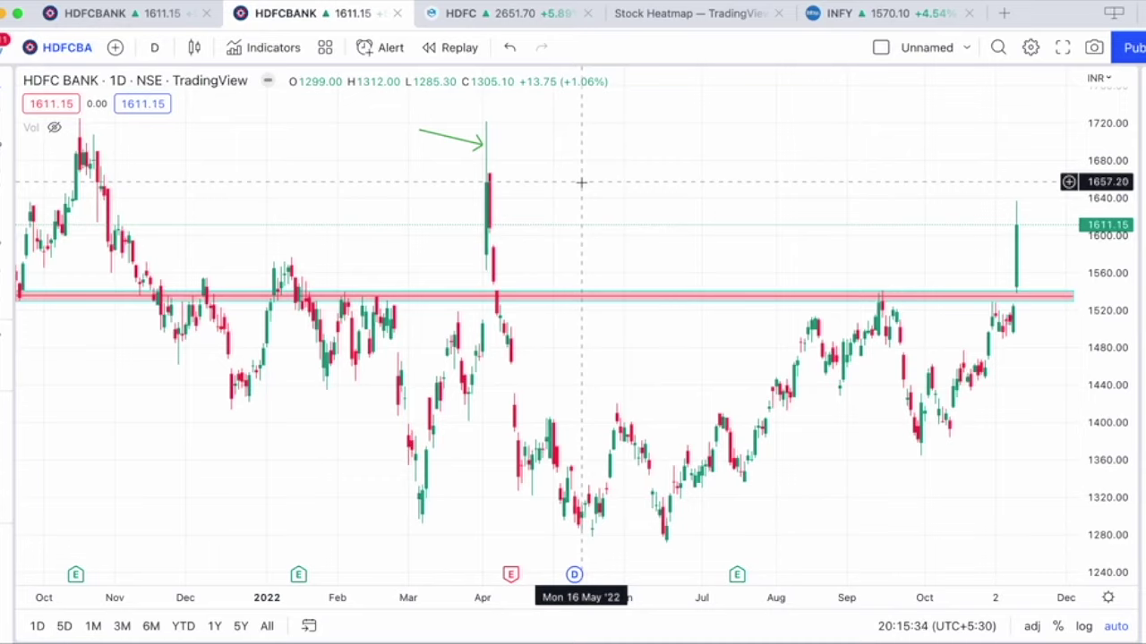
Step: Draw a green arrow from the April 2022 spike top down to the red band near 1537
{"action": "scroll", "coordinate": [581, 183], "scroll_direction": "right", "scroll_amount": 2}
{"action": "scroll", "coordinate": [581, 182], "scroll_direction": "left", "scroll_amount": 1}
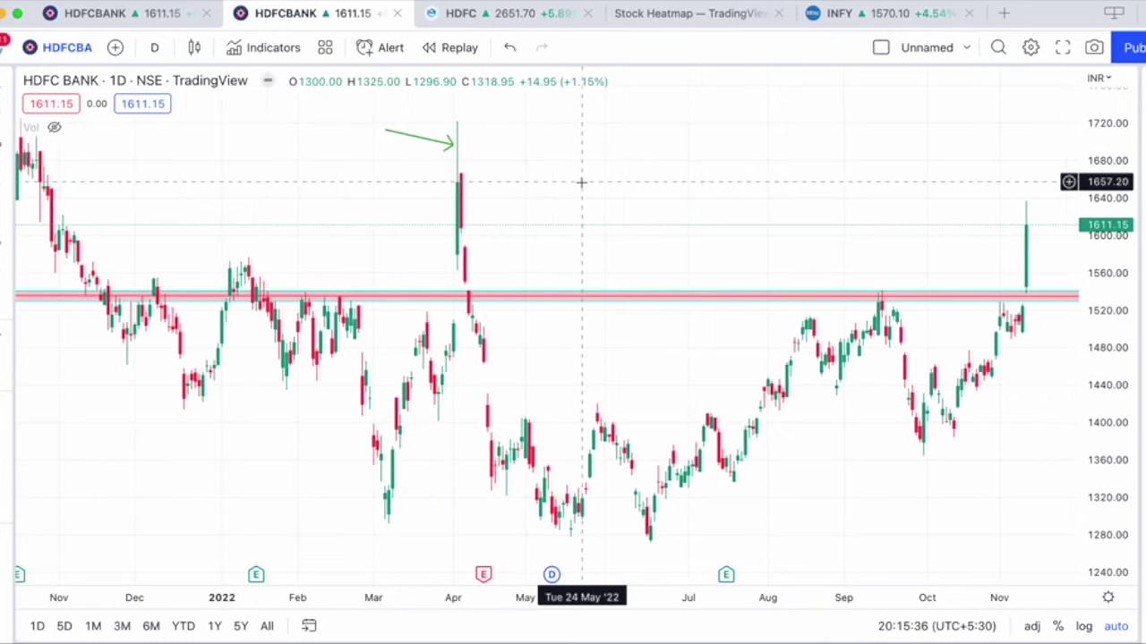
{"action": "scroll", "coordinate": [581, 182], "scroll_direction": "down", "scroll_amount": 1}
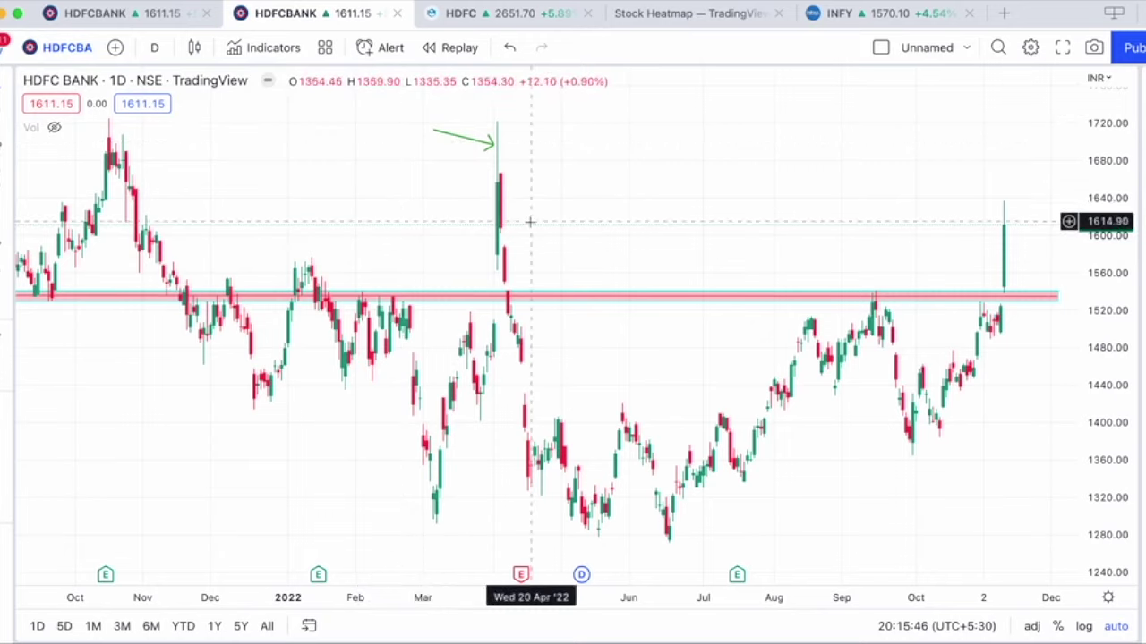
{"action": "scroll", "coordinate": [528, 224], "scroll_direction": "right", "scroll_amount": 3}
{"action": "scroll", "coordinate": [532, 227], "scroll_direction": "left", "scroll_amount": 1}
{"action": "left_click", "coordinate": [9, 114]}
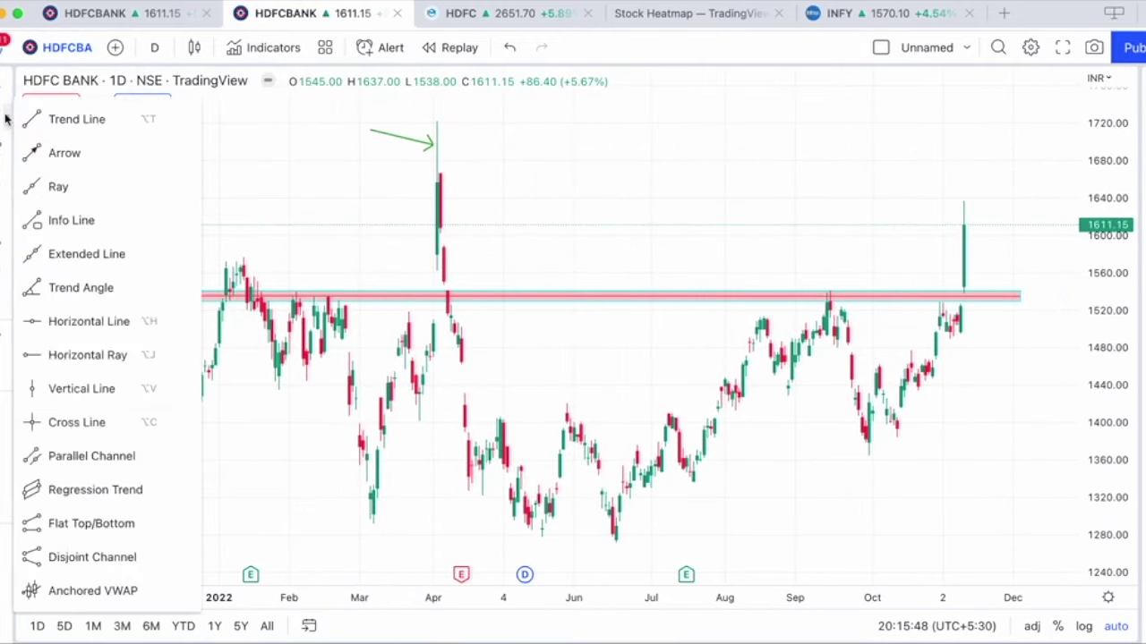
{"action": "left_click", "coordinate": [40, 117]}
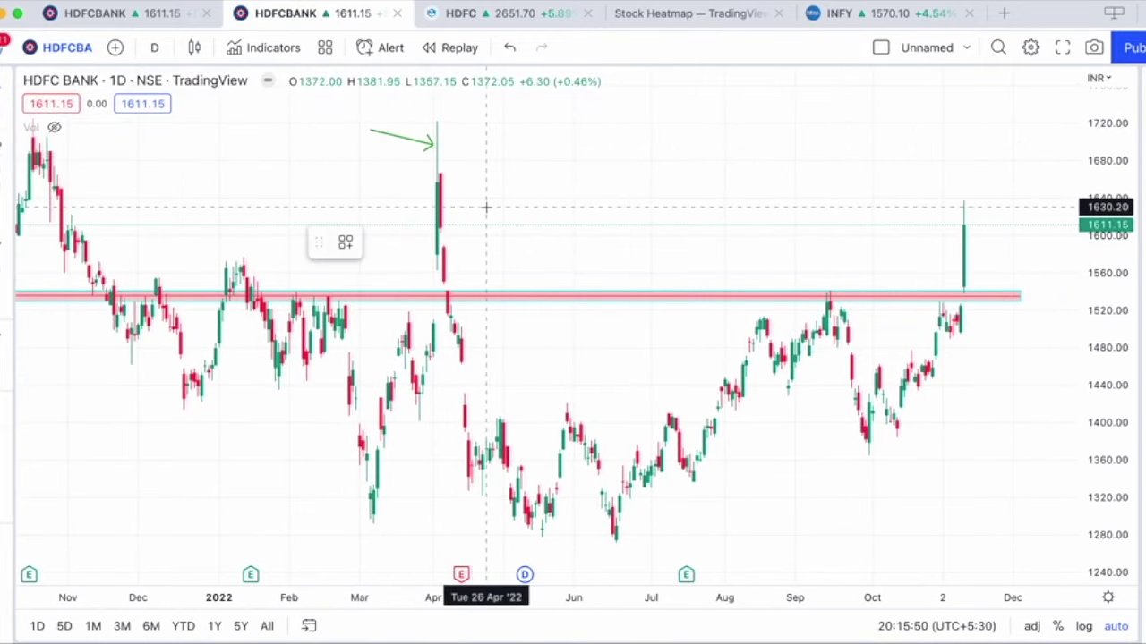
{"action": "left_click", "coordinate": [450, 122]}
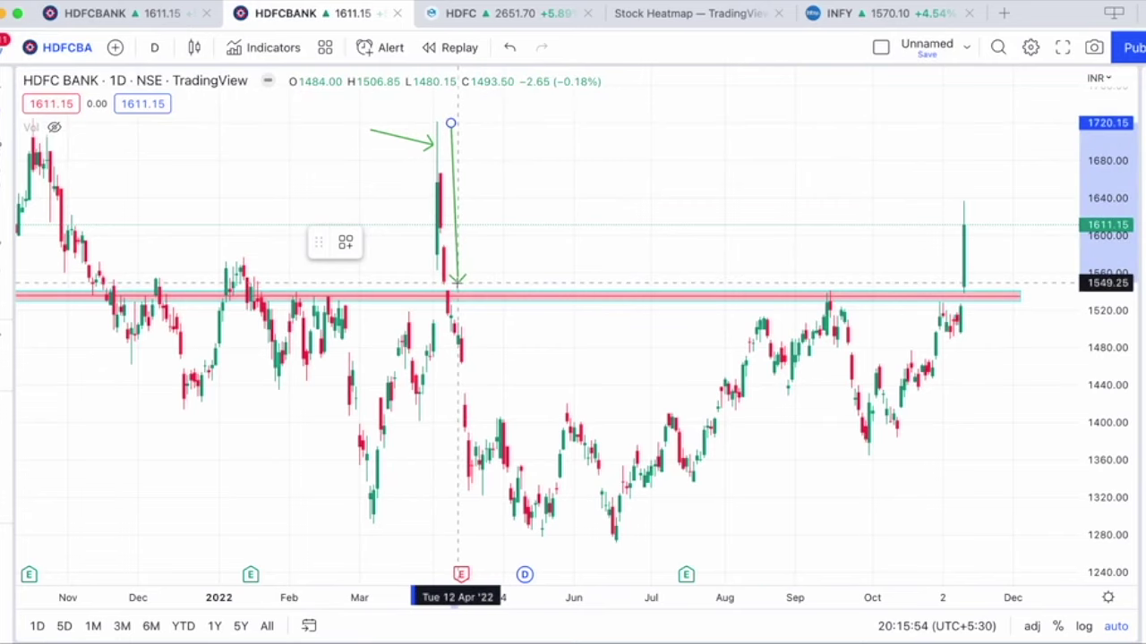
{"action": "left_click", "coordinate": [457, 294]}
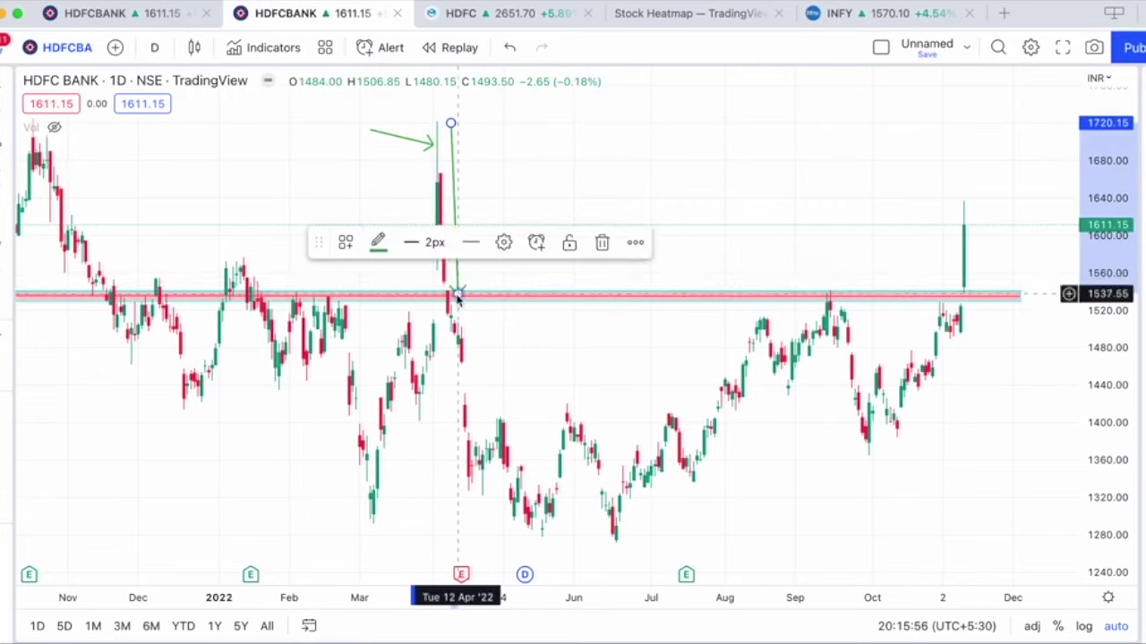
{"action": "left_click", "coordinate": [560, 196]}
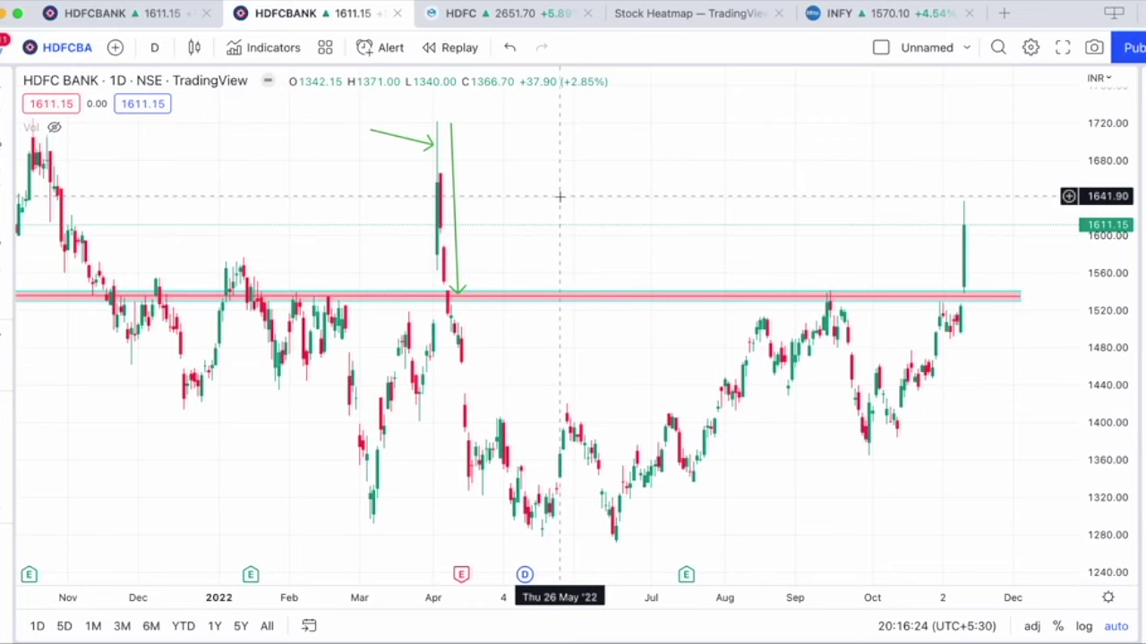
Step: Draw a horizontal green arrow along the red band from 26 Apr '22 to 21 Nov '22
{"action": "scroll", "coordinate": [660, 420], "scroll_direction": "down", "scroll_amount": 3}
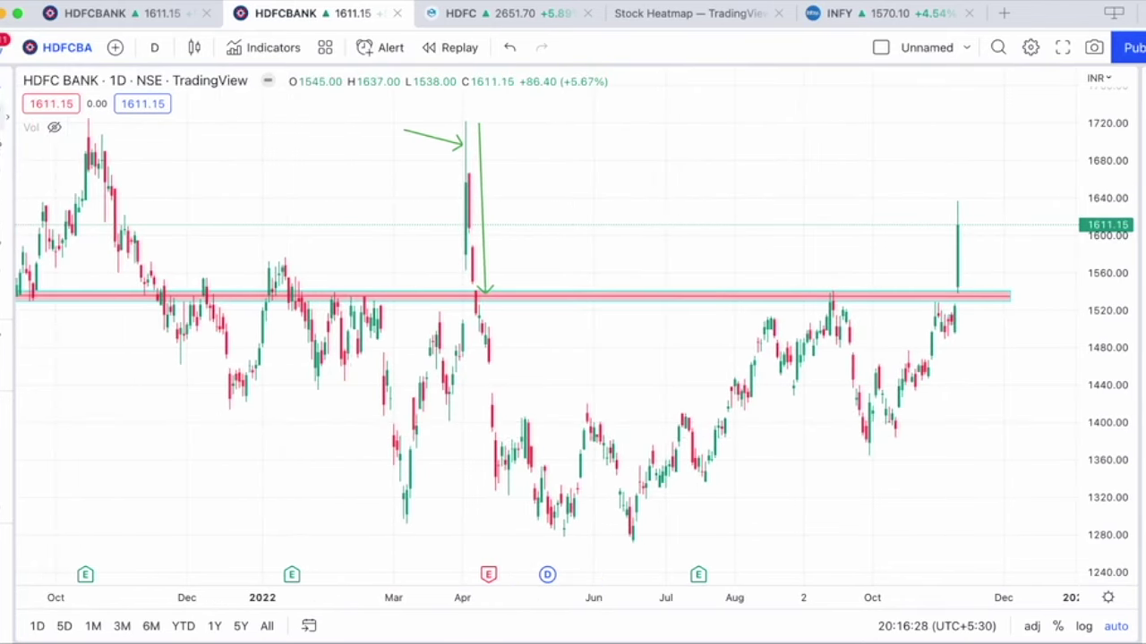
{"action": "left_click", "coordinate": [511, 297]}
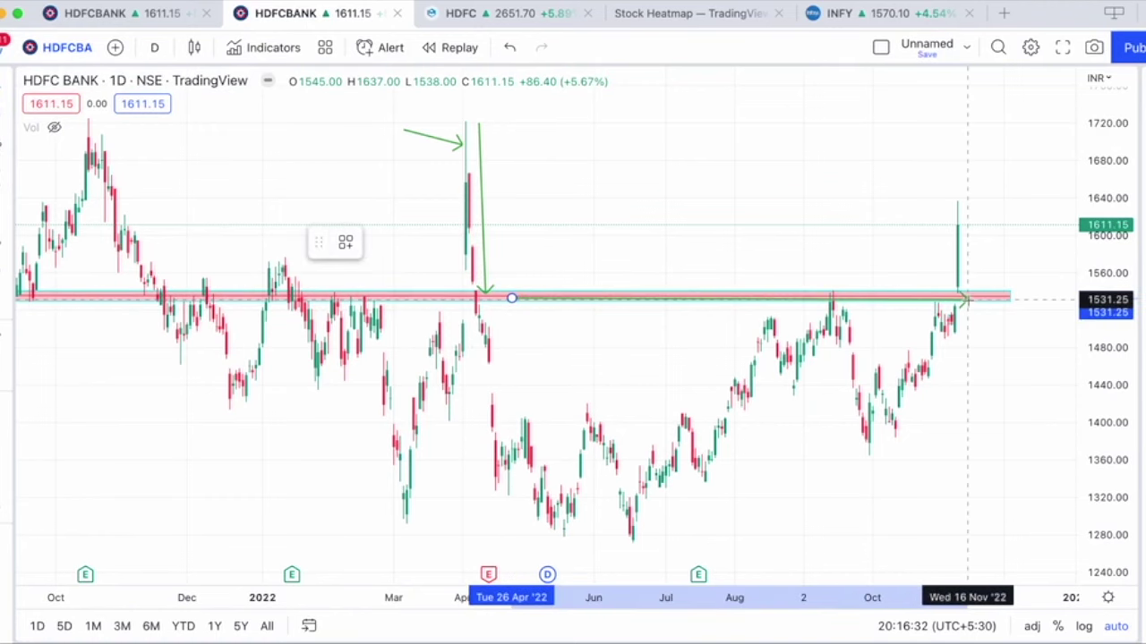
{"action": "left_click", "coordinate": [974, 298]}
{"action": "left_click", "coordinate": [662, 360]}
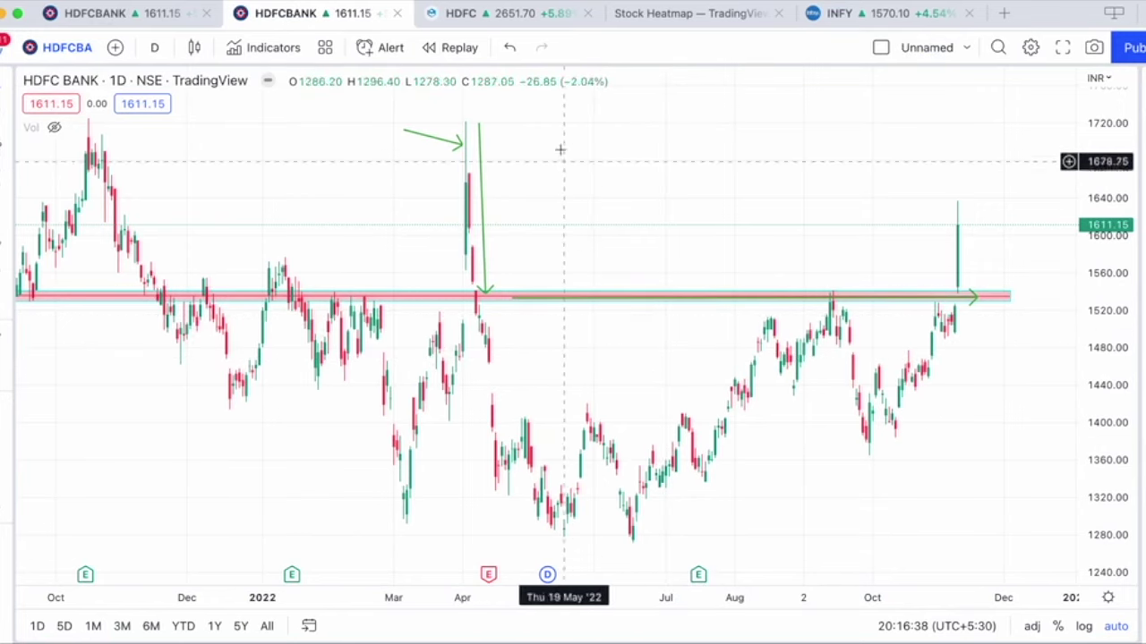
Step: Switch to the Housing Development Finance (HDFC) daily chart
{"action": "left_click", "coordinate": [486, 15]}
{"action": "scroll", "coordinate": [565, 253], "scroll_direction": "down", "scroll_amount": 2}
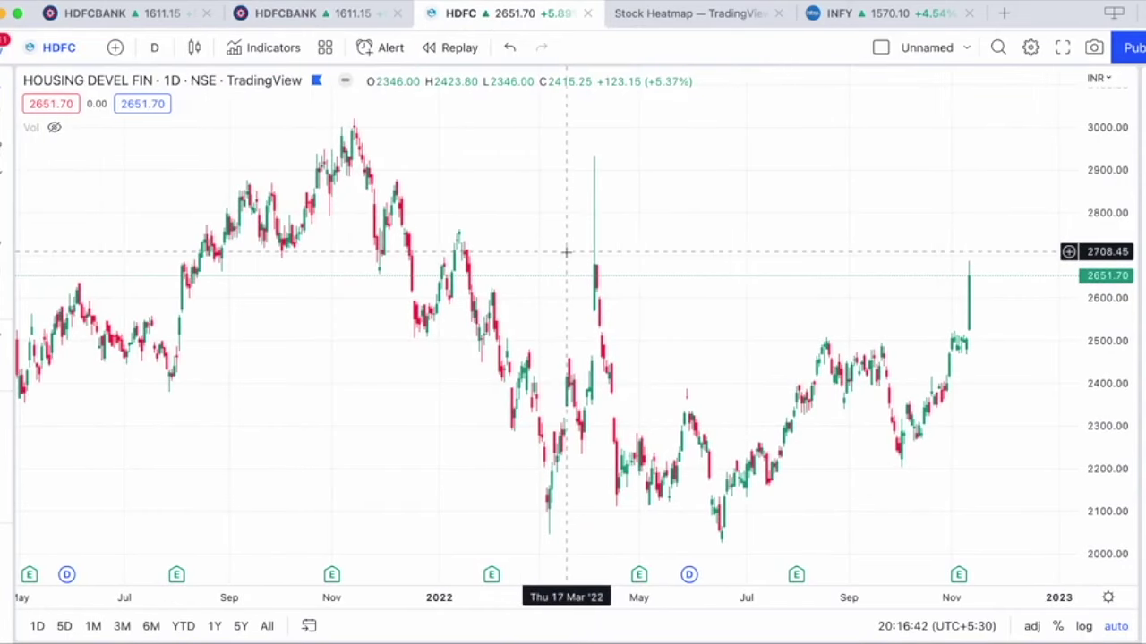
{"action": "scroll", "coordinate": [565, 252], "scroll_direction": "up", "scroll_amount": 2}
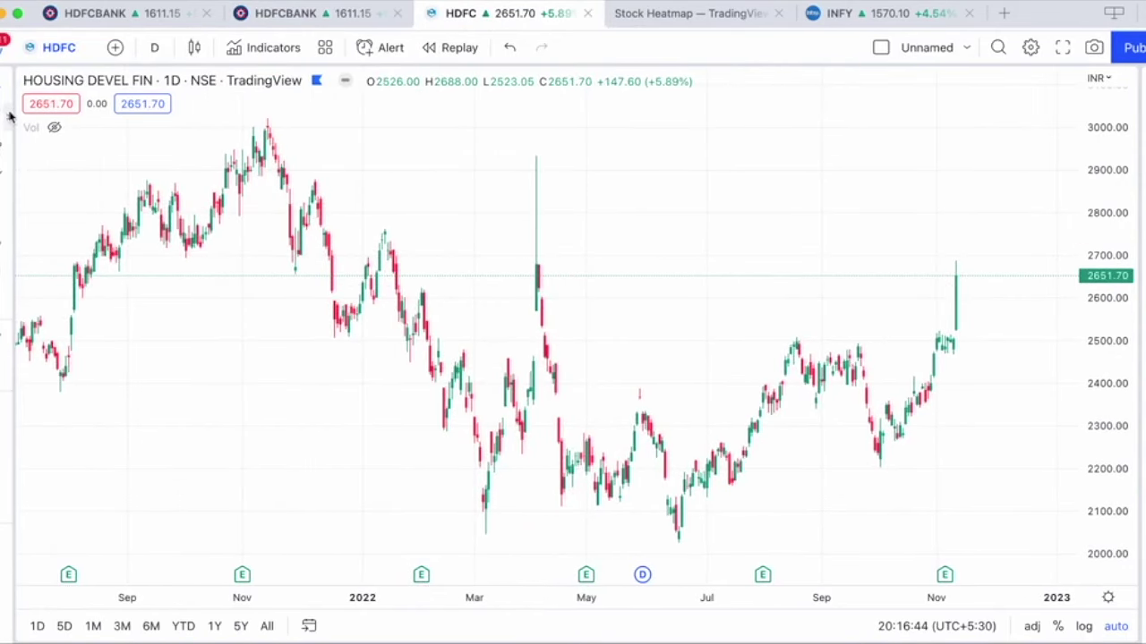
Step: Draw a thin rectangle band near 2495–2511 from 26 Aug '21 to 14 Dec '22
{"action": "left_click", "coordinate": [7, 176]}
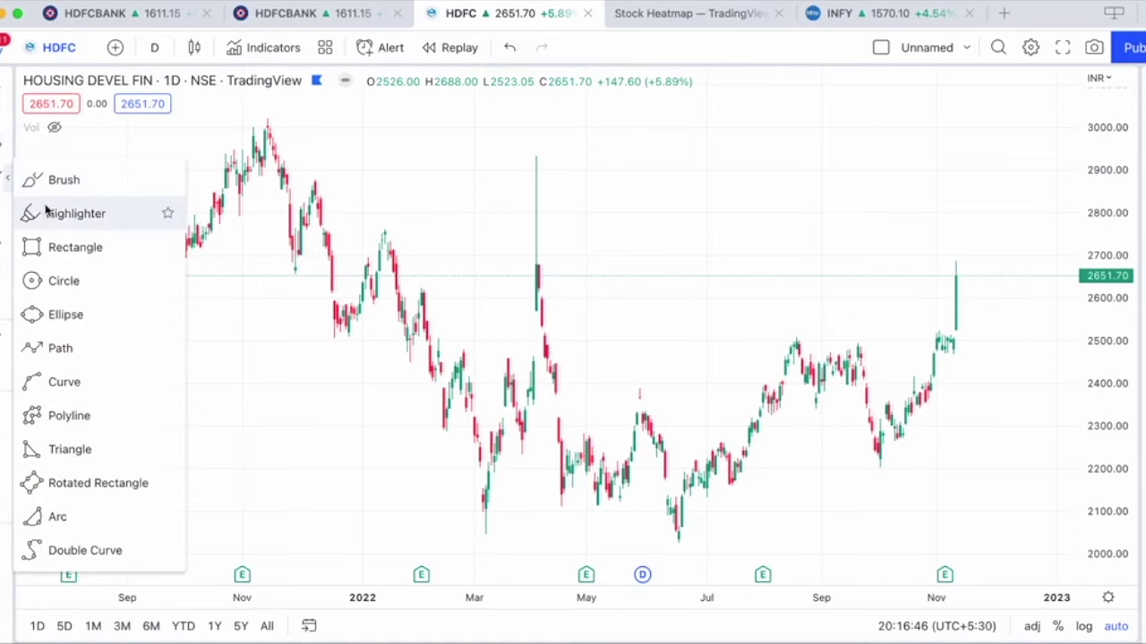
{"action": "left_click", "coordinate": [34, 247]}
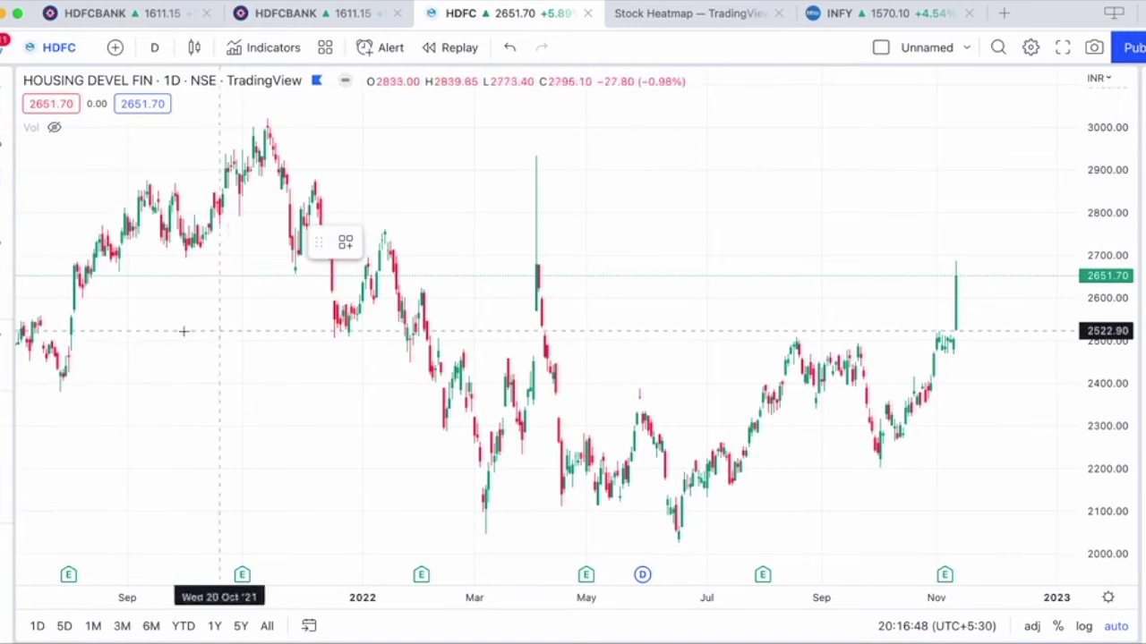
{"action": "left_click", "coordinate": [114, 336]}
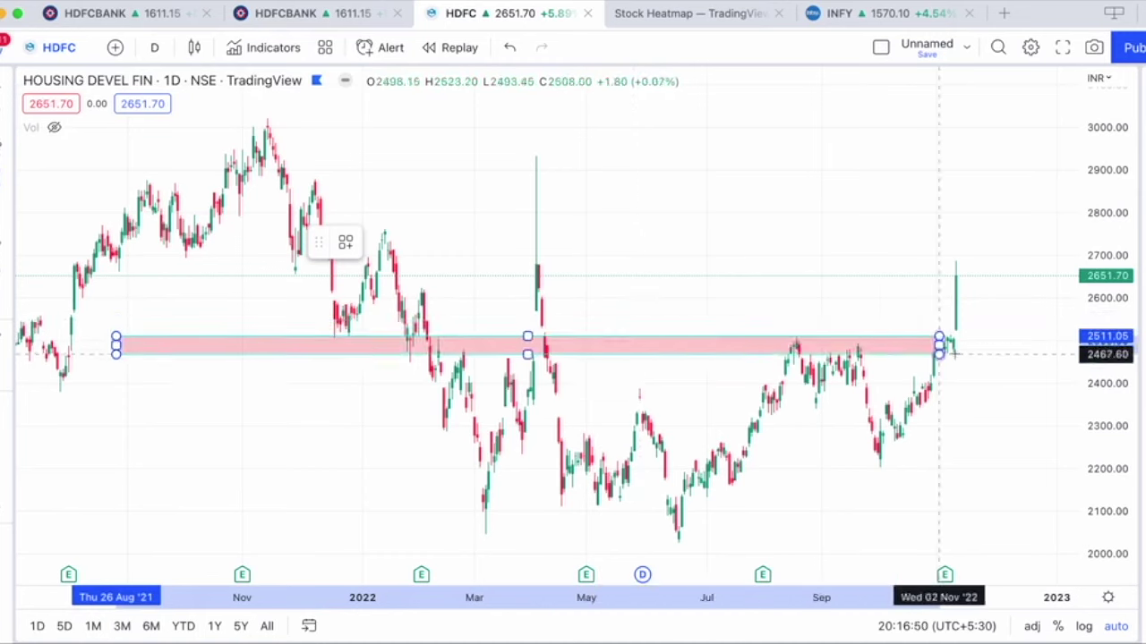
{"action": "left_click", "coordinate": [1019, 342]}
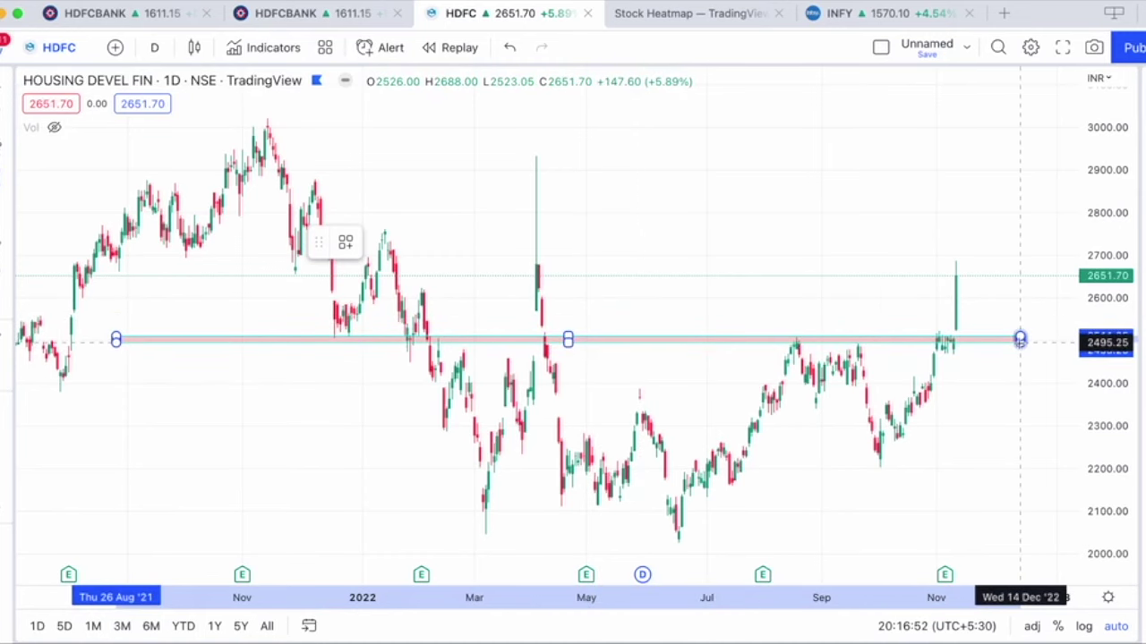
{"action": "left_click", "coordinate": [679, 331]}
{"action": "scroll", "coordinate": [678, 331], "scroll_direction": "right", "scroll_amount": 5}
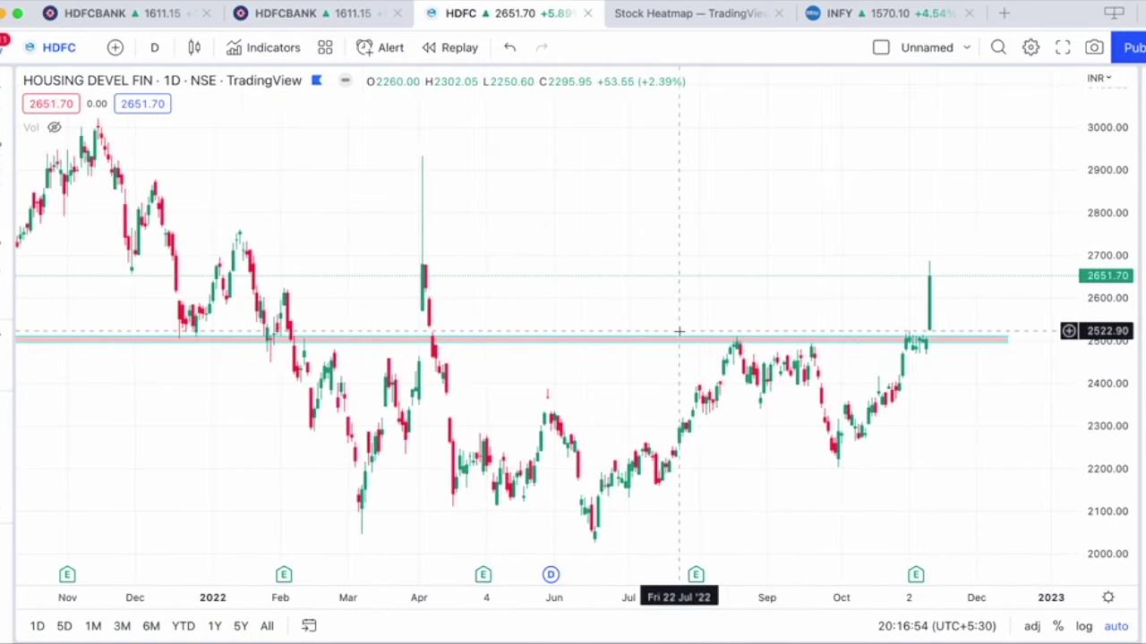
Step: Draw a green arrow straight down from the 2933 April 2022 spike top to the 2500 band
{"action": "left_click", "coordinate": [5, 121]}
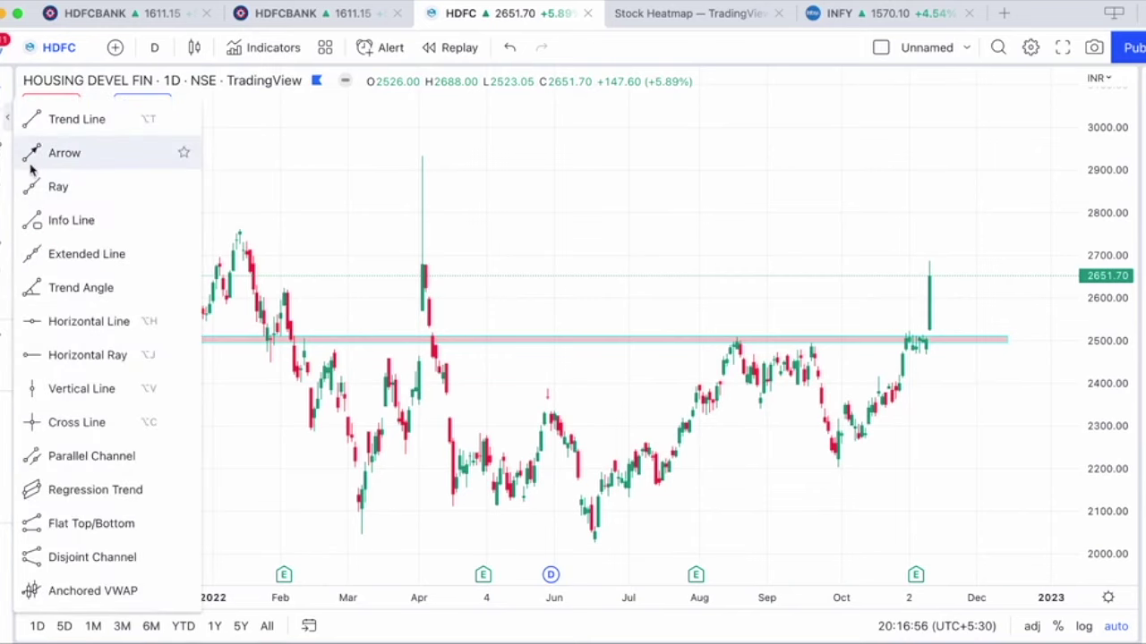
{"action": "left_click", "coordinate": [36, 151]}
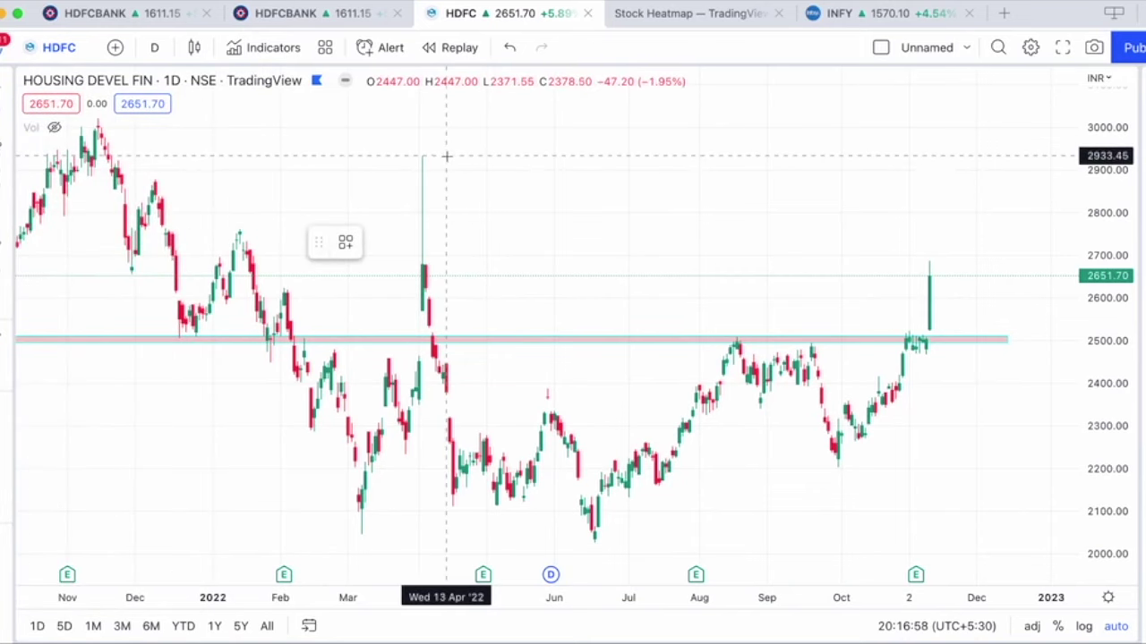
{"action": "left_click_drag", "start_coordinate": [445, 156], "coordinate": [445, 335]}
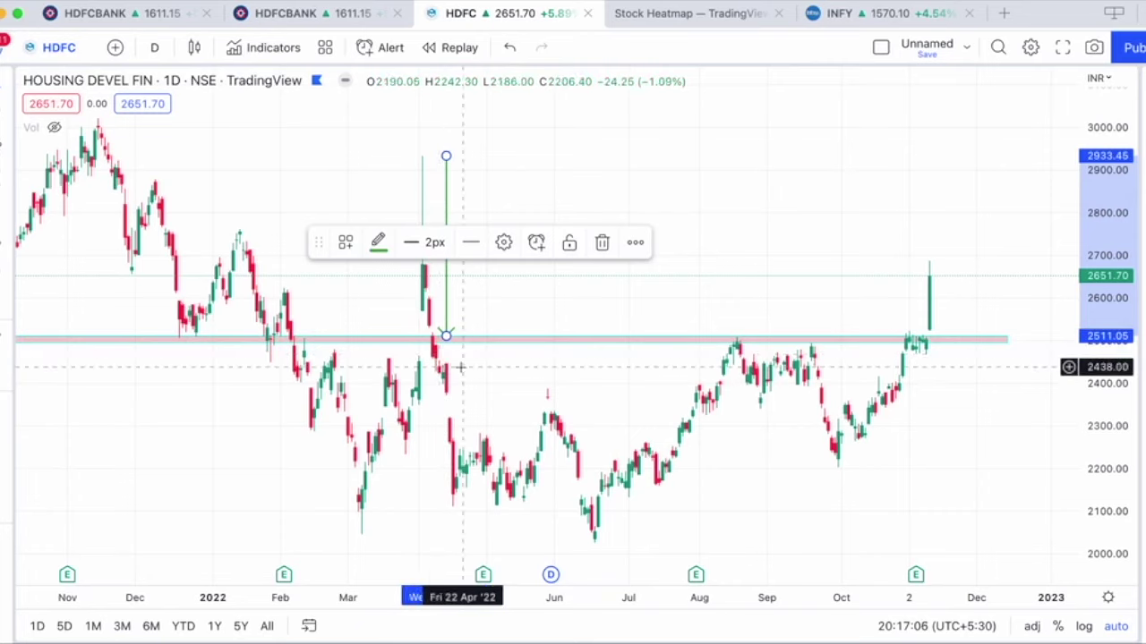
{"action": "left_click", "coordinate": [461, 367]}
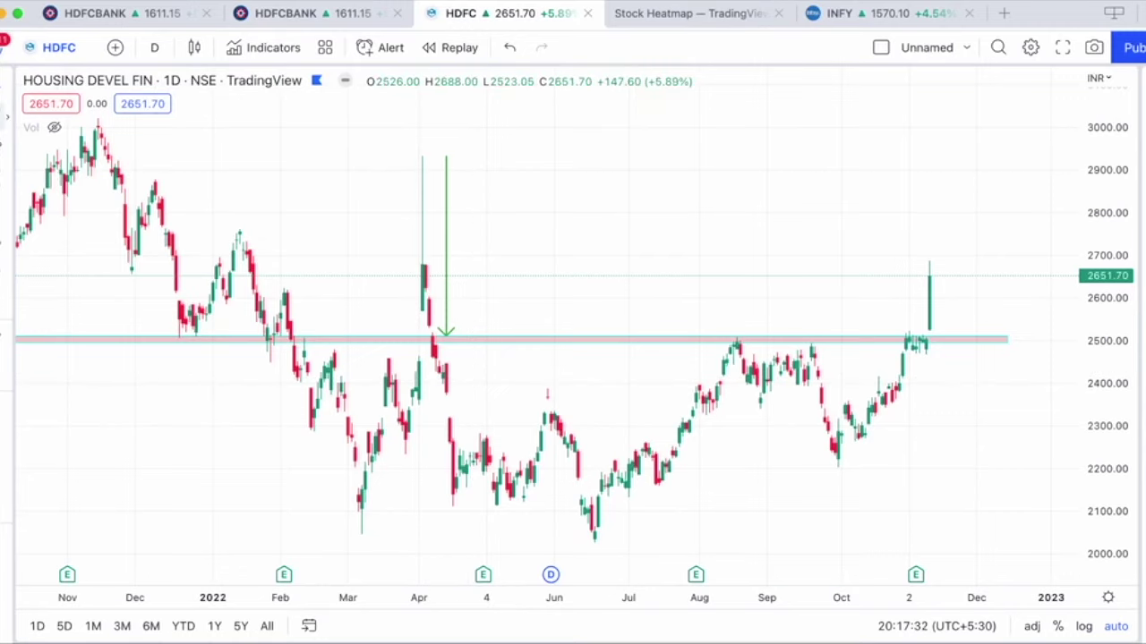
Step: Draw a small green arrow from around 2390 up to the November 2022 candles on the band
{"action": "left_click", "coordinate": [936, 388]}
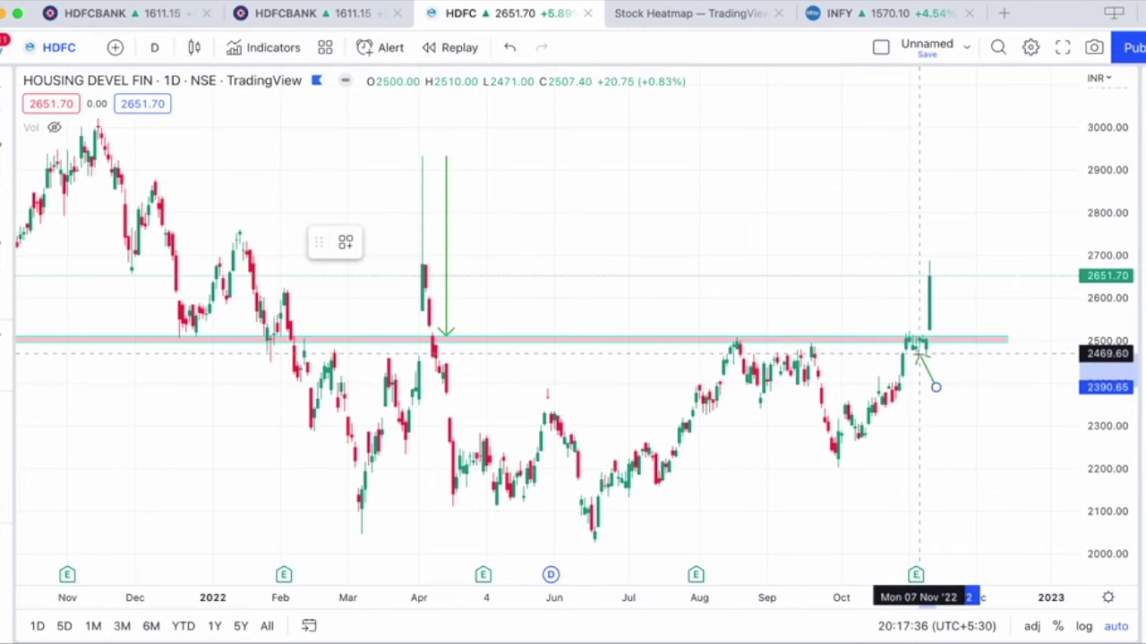
{"action": "left_click", "coordinate": [915, 353]}
{"action": "left_click", "coordinate": [995, 385]}
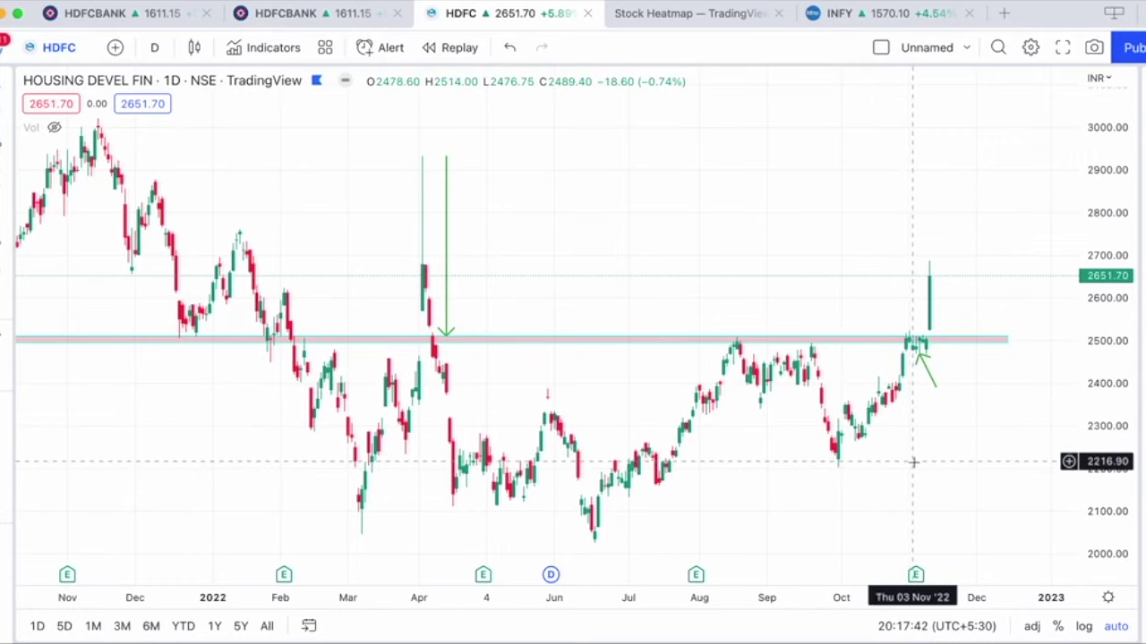
{"action": "scroll", "coordinate": [959, 457], "scroll_direction": "up", "scroll_amount": 2}
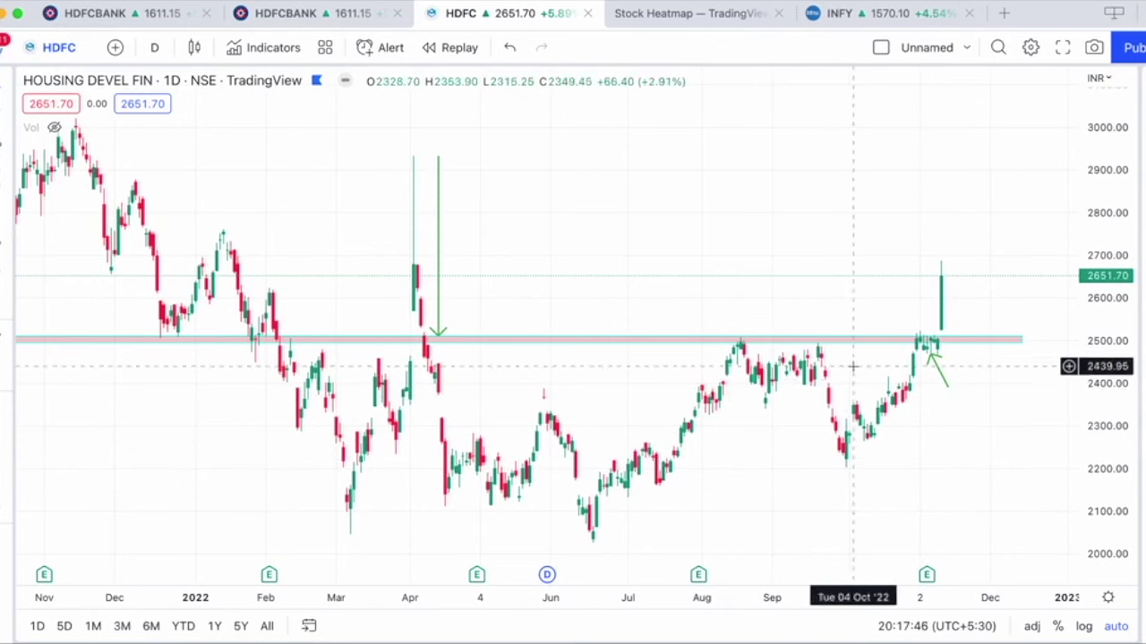
{"action": "scroll", "coordinate": [999, 379], "scroll_direction": "right", "scroll_amount": 3}
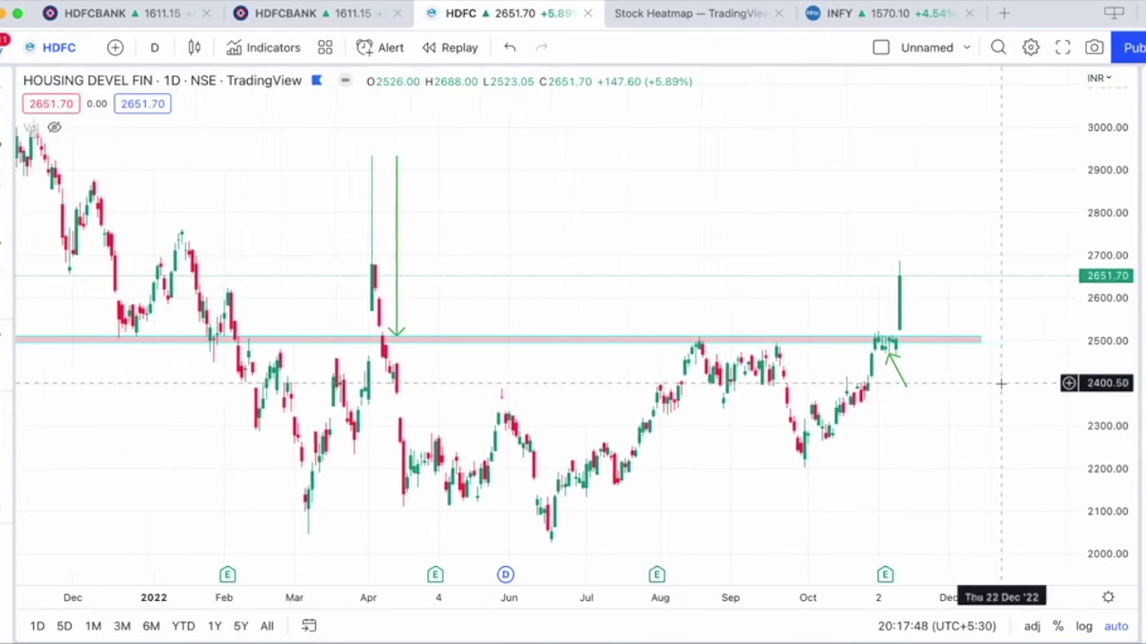
{"action": "scroll", "coordinate": [1000, 383], "scroll_direction": "left", "scroll_amount": 2}
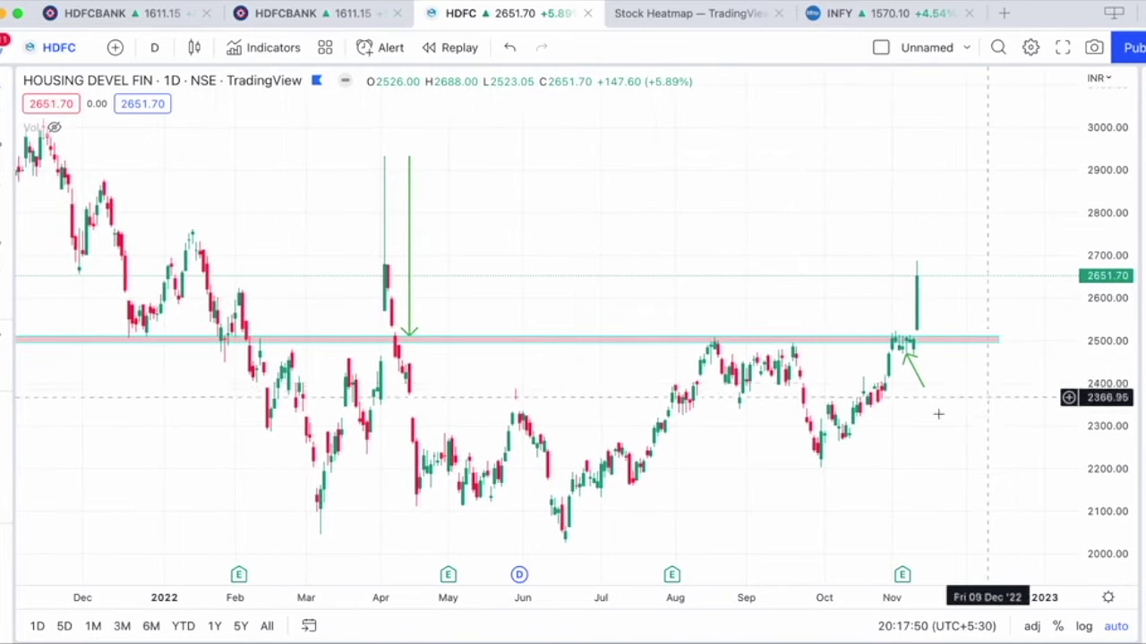
{"action": "left_click", "coordinate": [54, 127]}
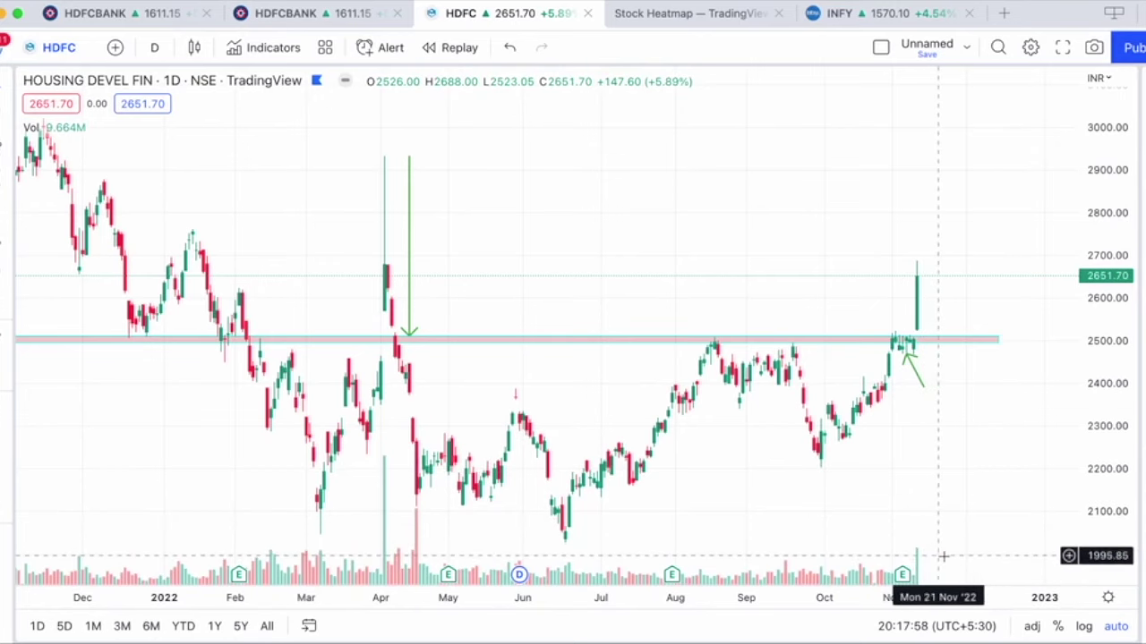
{"action": "scroll", "coordinate": [944, 529], "scroll_direction": "right", "scroll_amount": 3}
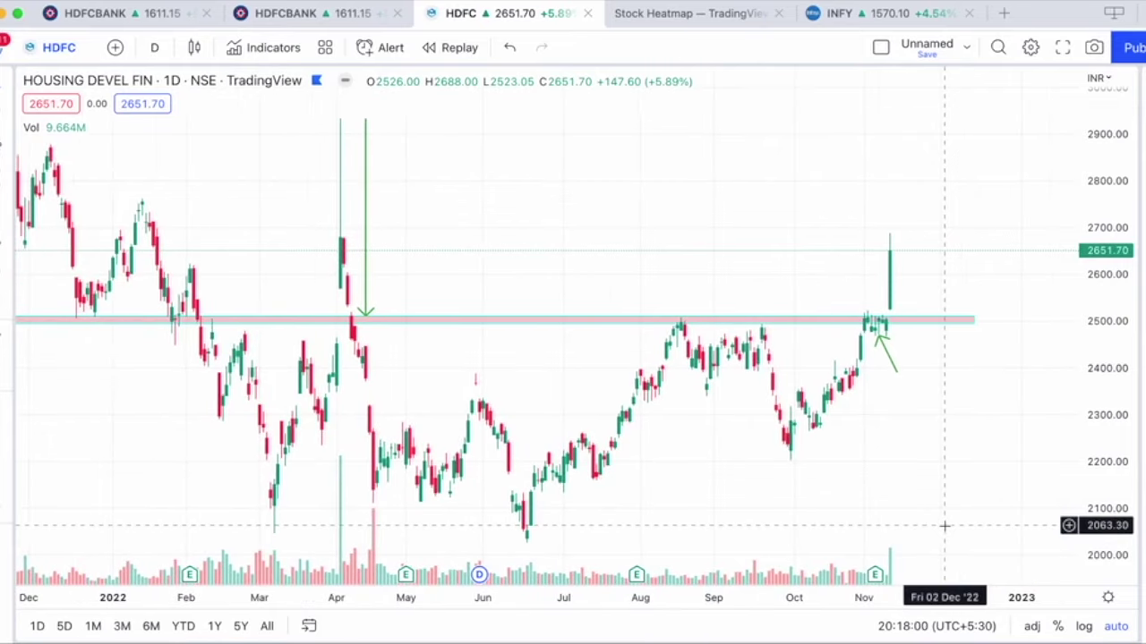
{"action": "left_click", "coordinate": [54, 128]}
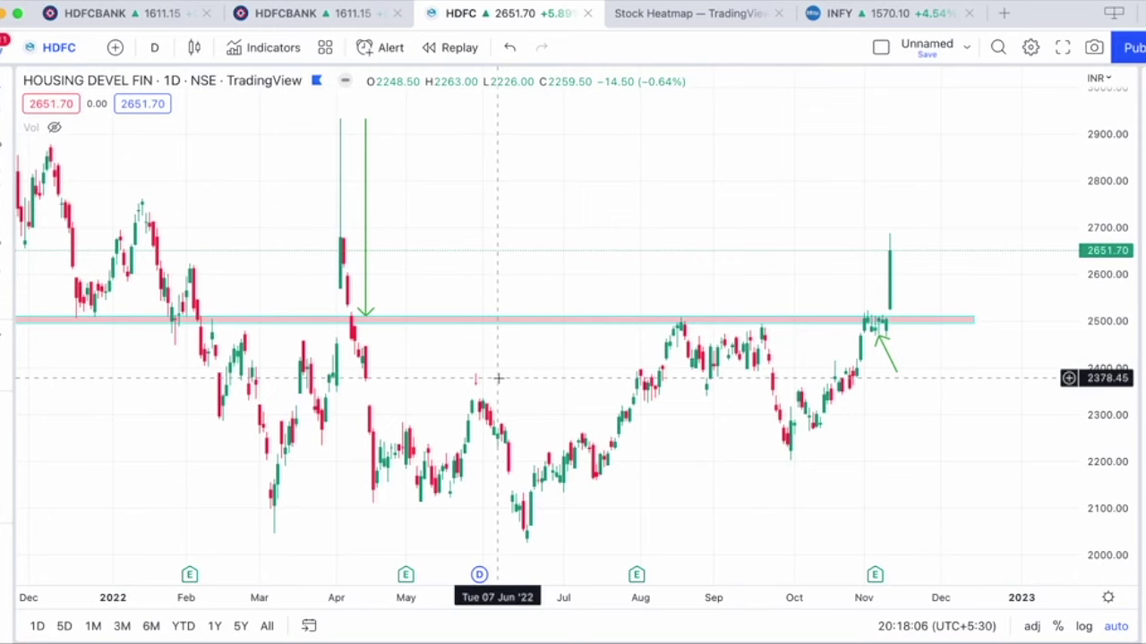
{"action": "scroll", "coordinate": [910, 408], "scroll_direction": "down", "scroll_amount": 1}
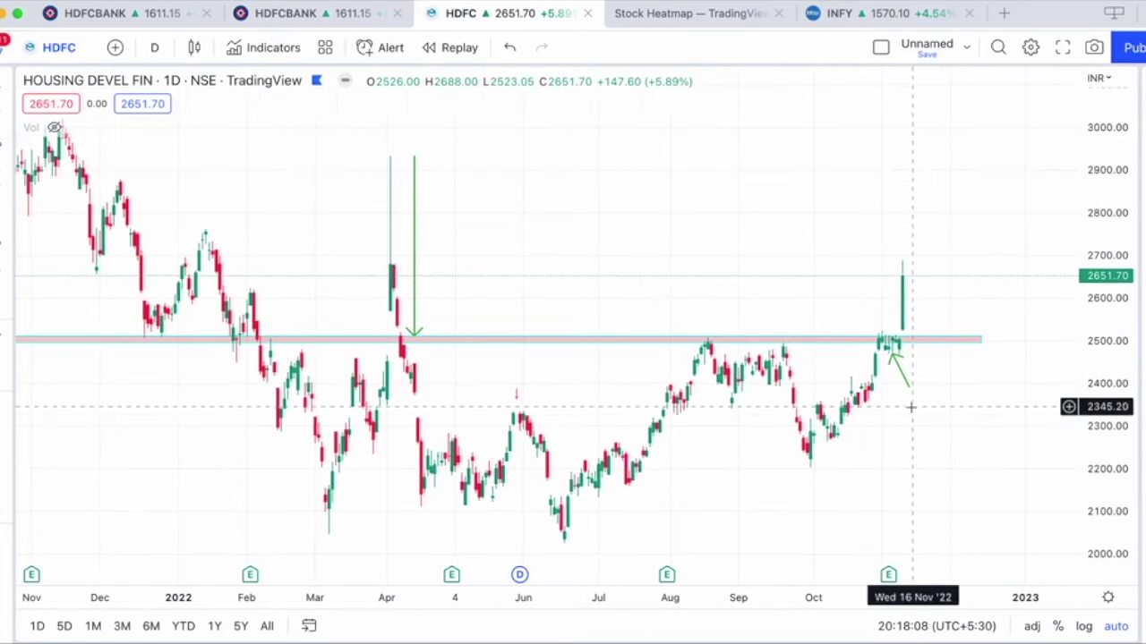
{"action": "scroll", "coordinate": [941, 424], "scroll_direction": "right", "scroll_amount": 2}
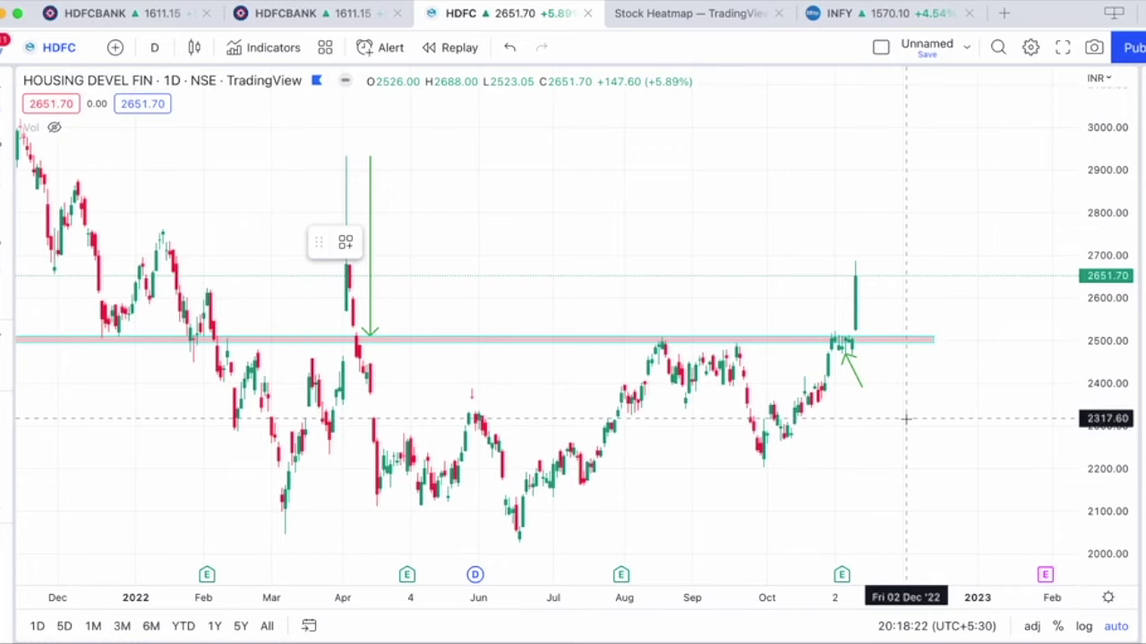
{"action": "scroll", "coordinate": [905, 418], "scroll_direction": "down", "scroll_amount": 2}
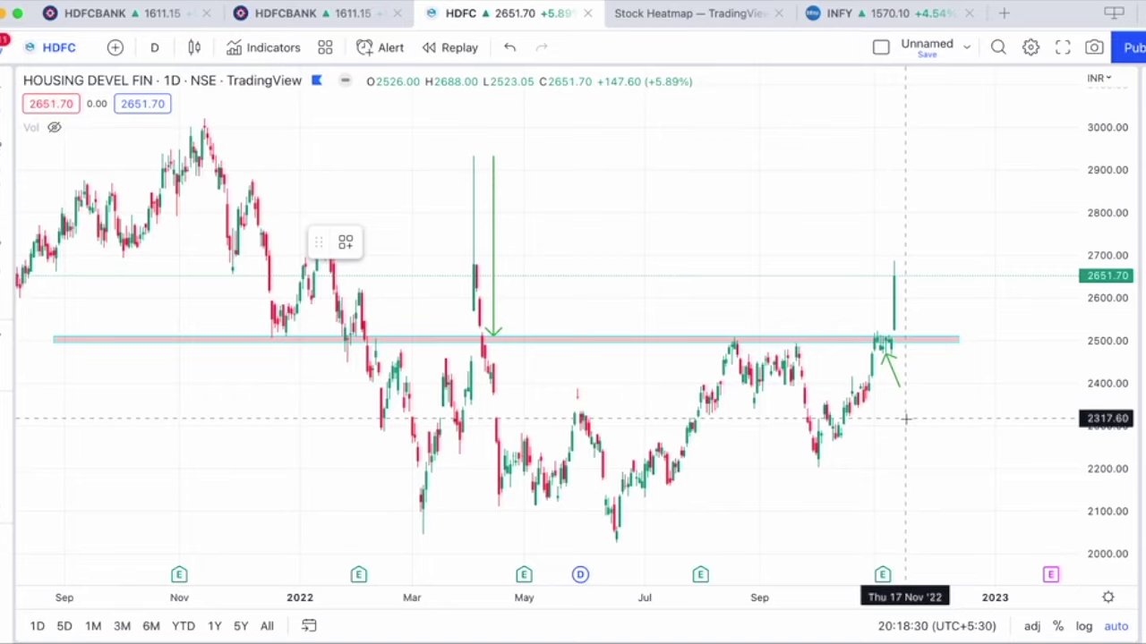
{"action": "scroll", "coordinate": [906, 418], "scroll_direction": "down", "scroll_amount": 5}
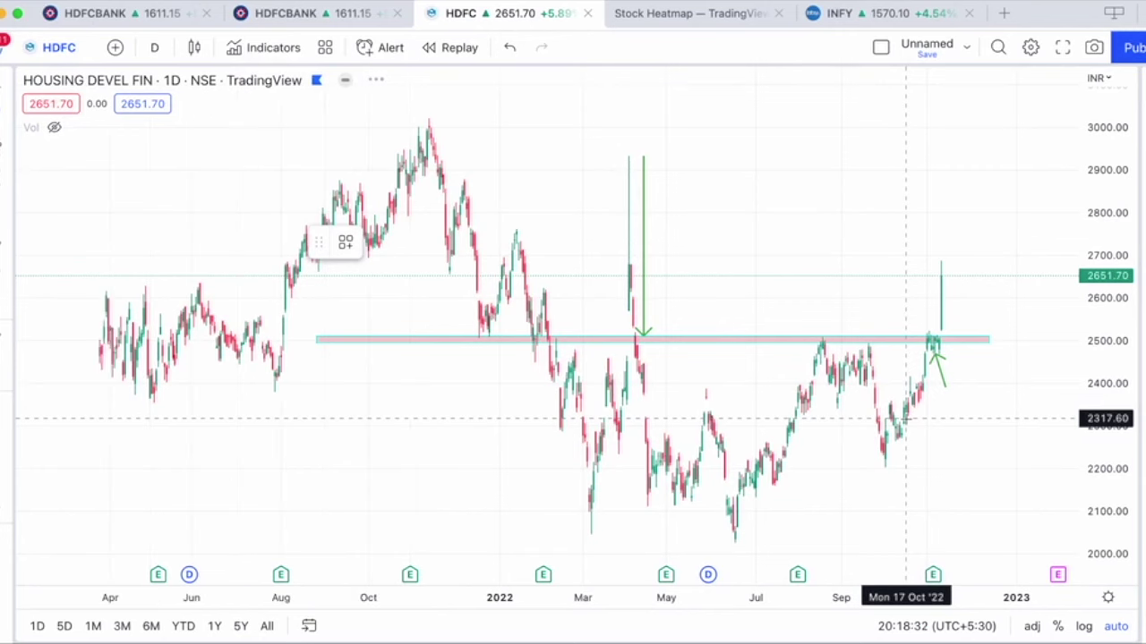
{"action": "scroll", "coordinate": [906, 418], "scroll_direction": "up", "scroll_amount": 1}
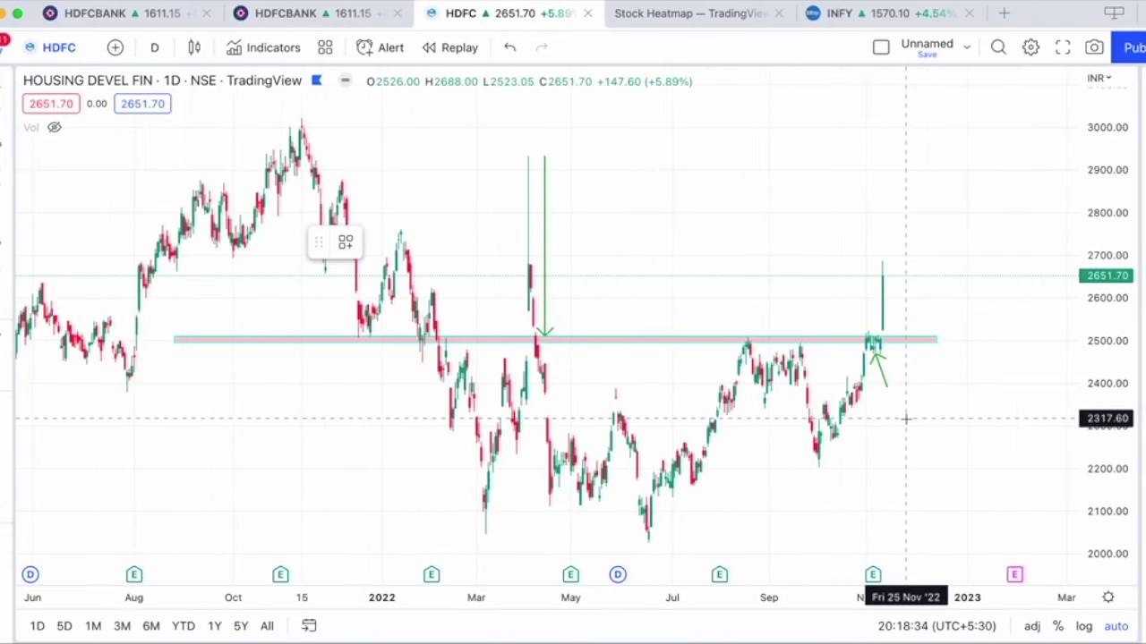